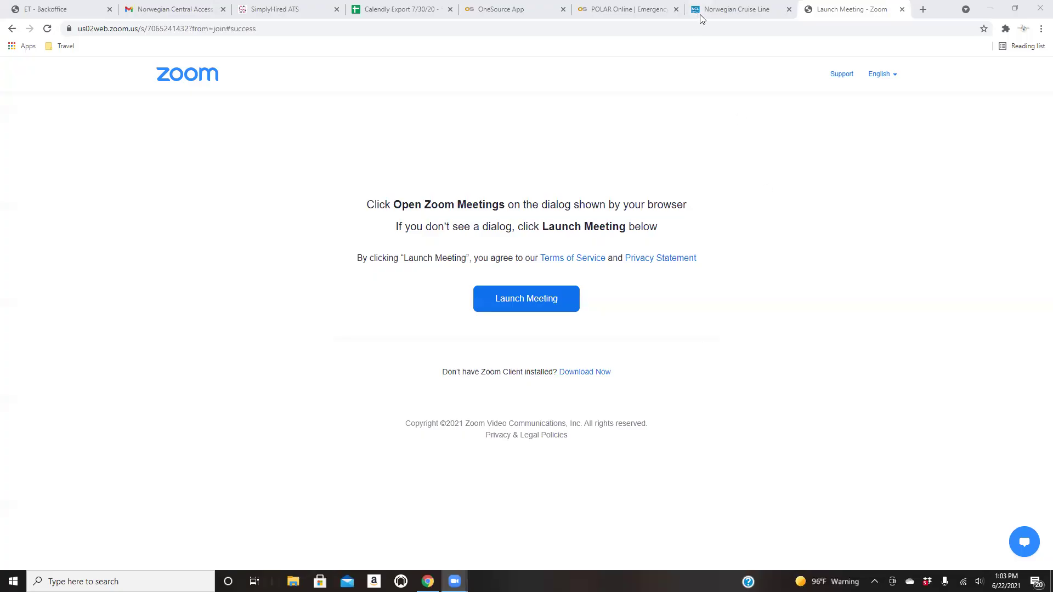
Check the Norwegian Central registration email for the login details and sign in to the travel agent portal with the prefilled credentials.
click(725, 11)
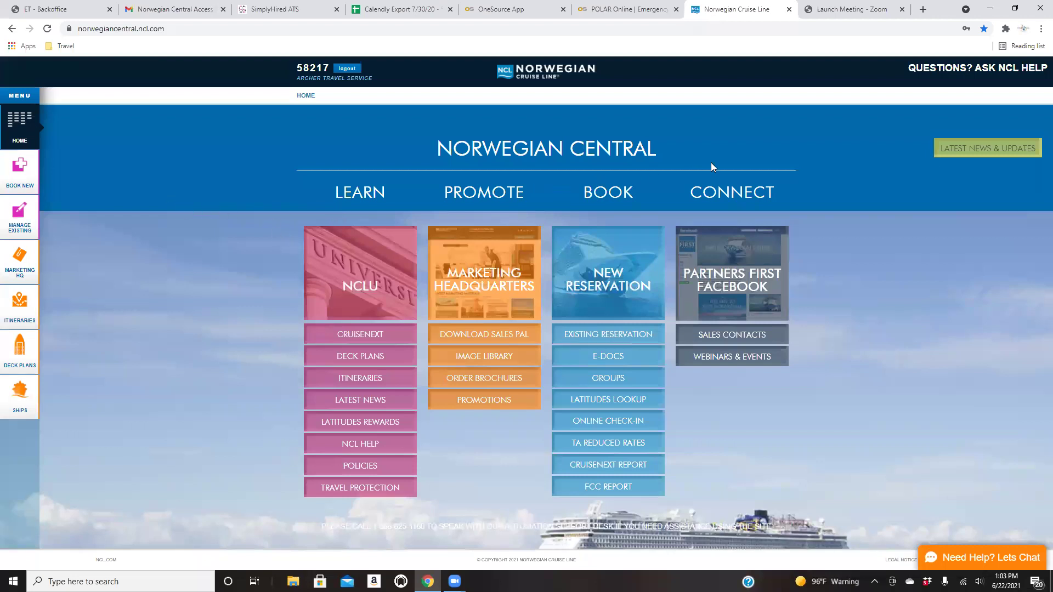
click(12, 28)
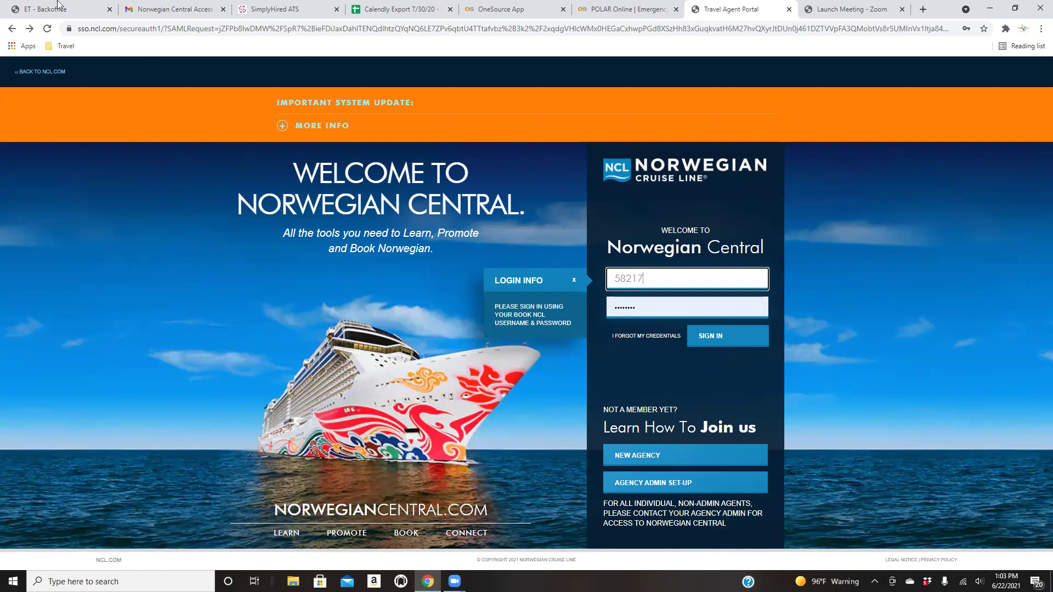
click(158, 10)
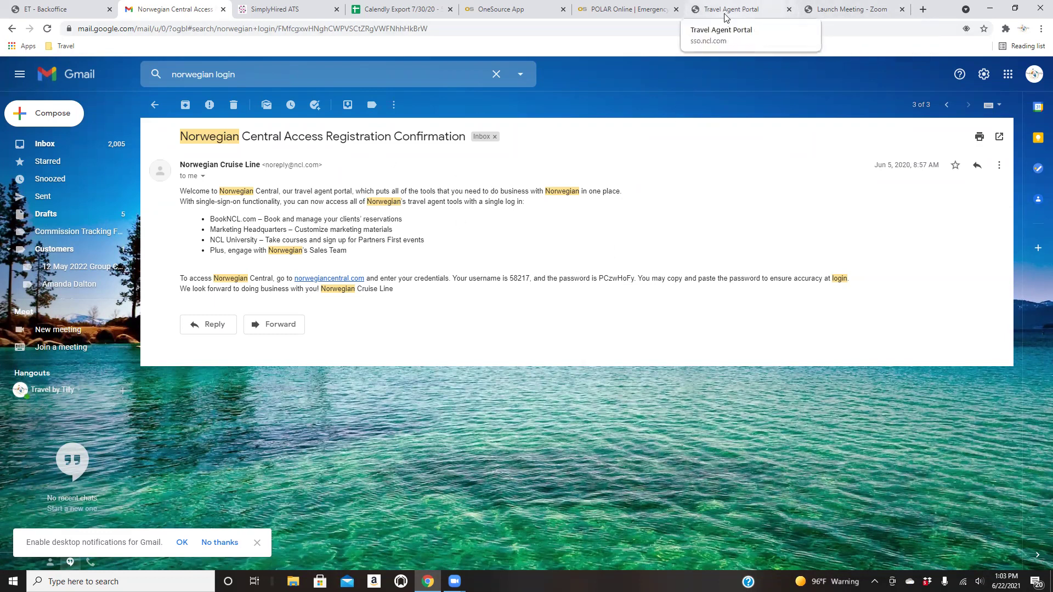
click(701, 14)
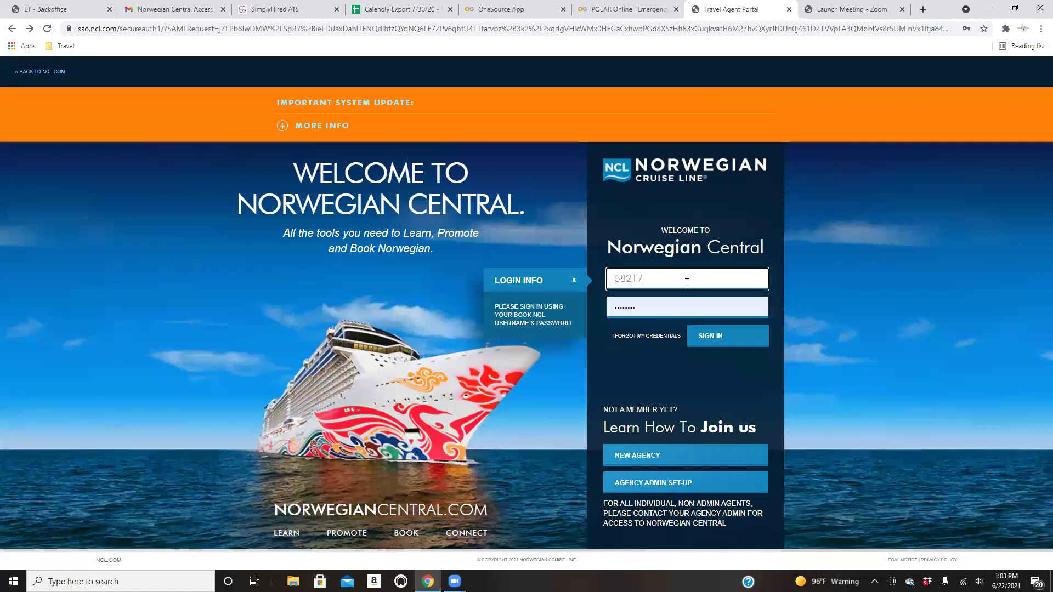
click(732, 338)
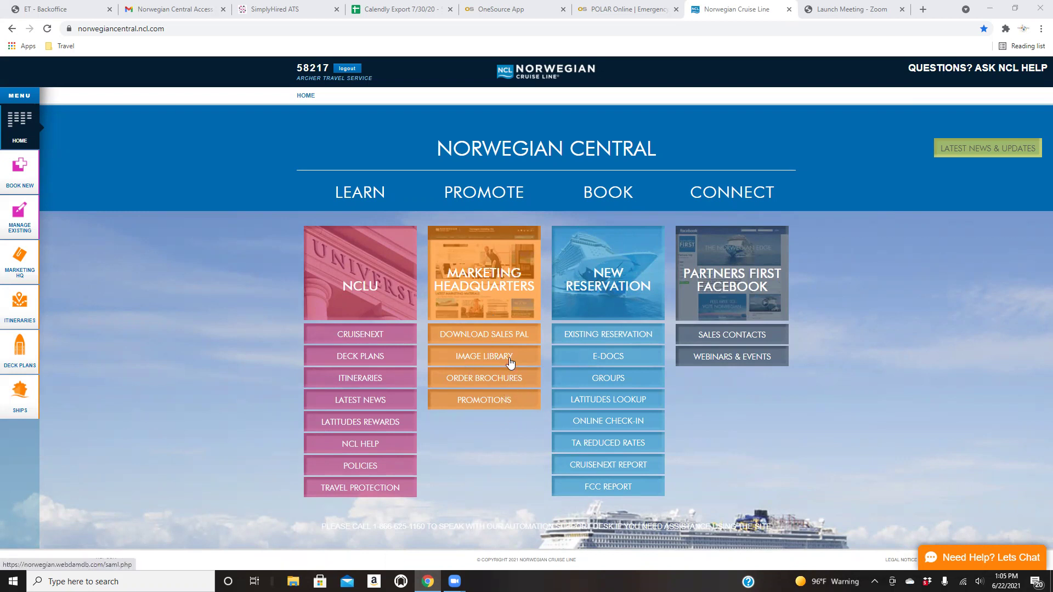
Open the Norwegian promotions and examine the cruise deals by destination, Freestyle Values and last minute offers, then close the page.
click(504, 404)
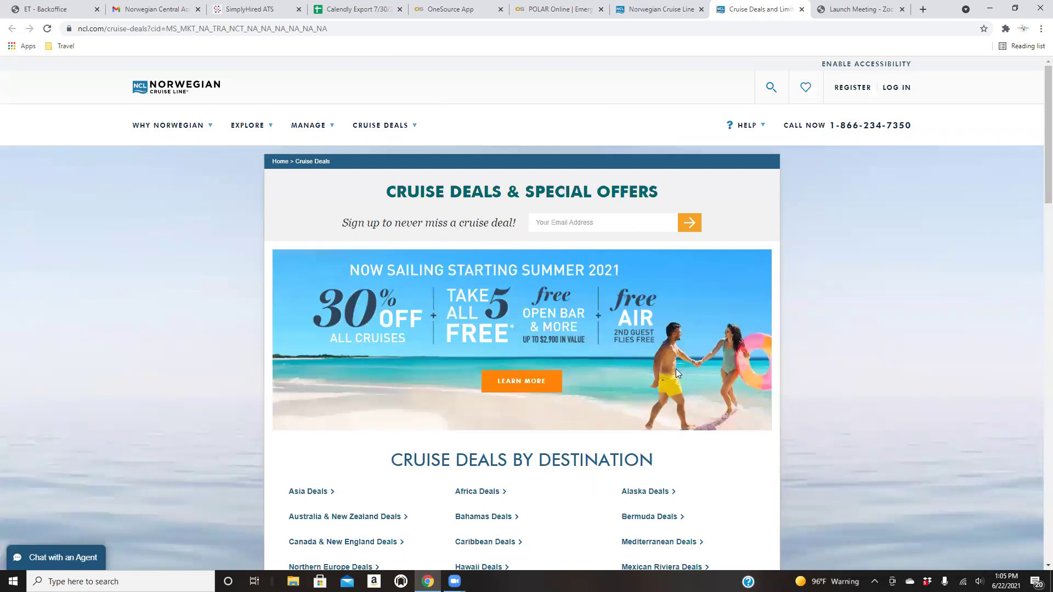
scroll(674, 368, down, 1)
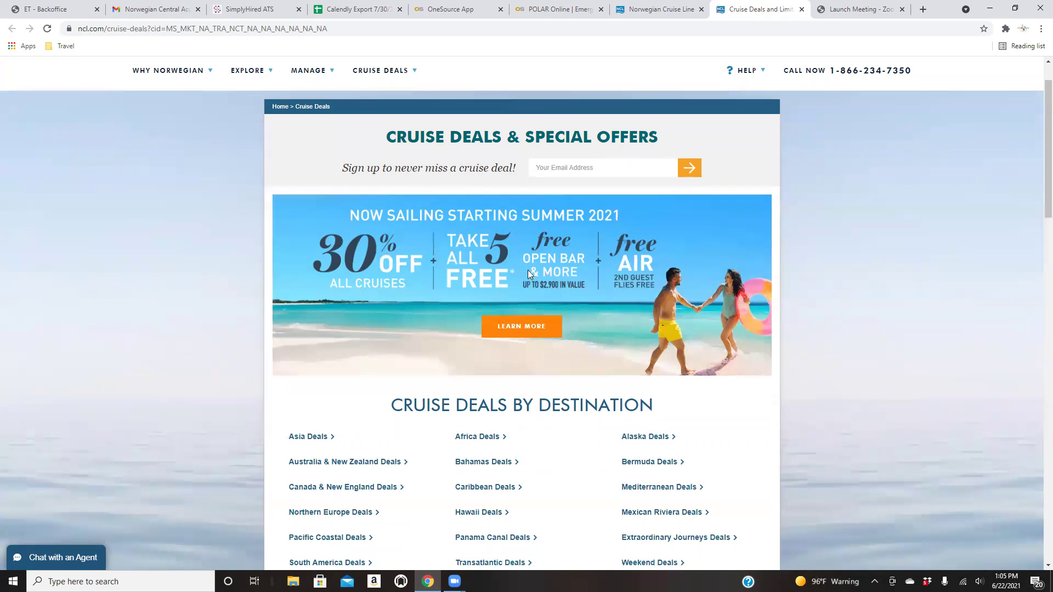
scroll(532, 277, down, 6)
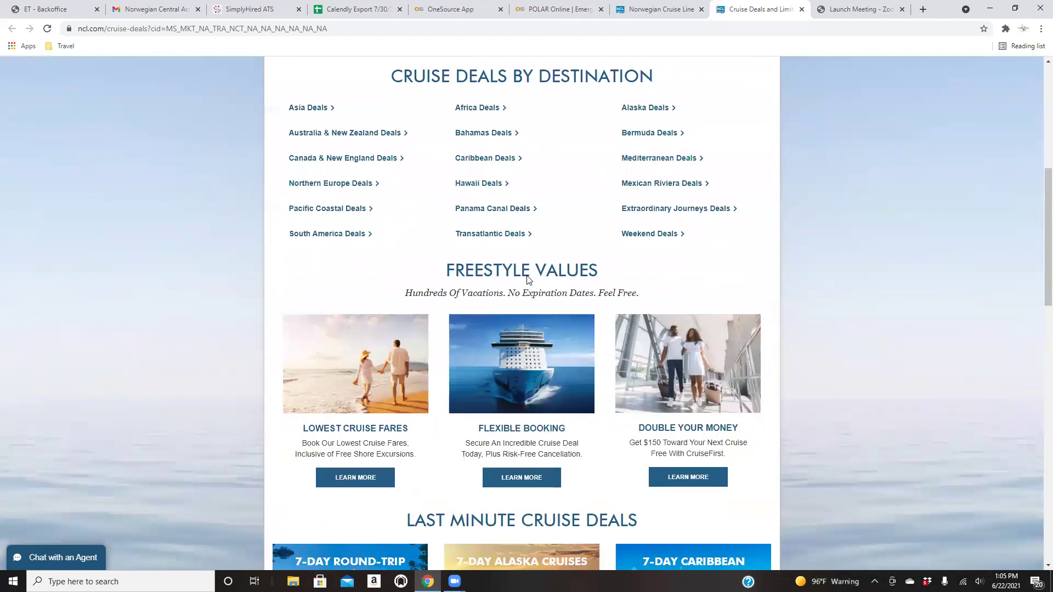
scroll(526, 277, down, 2)
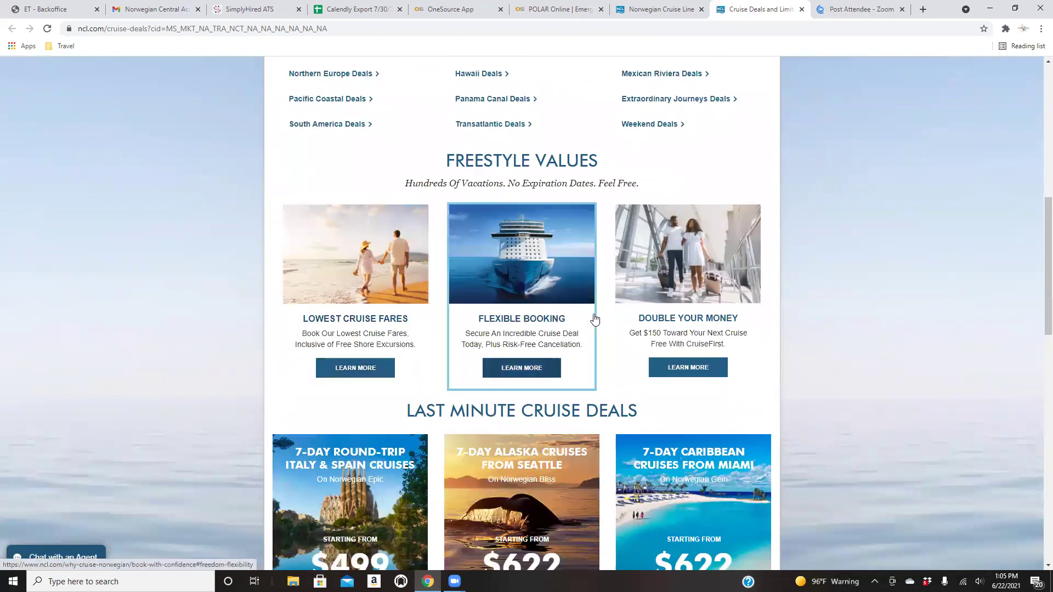
scroll(595, 319, down, 1)
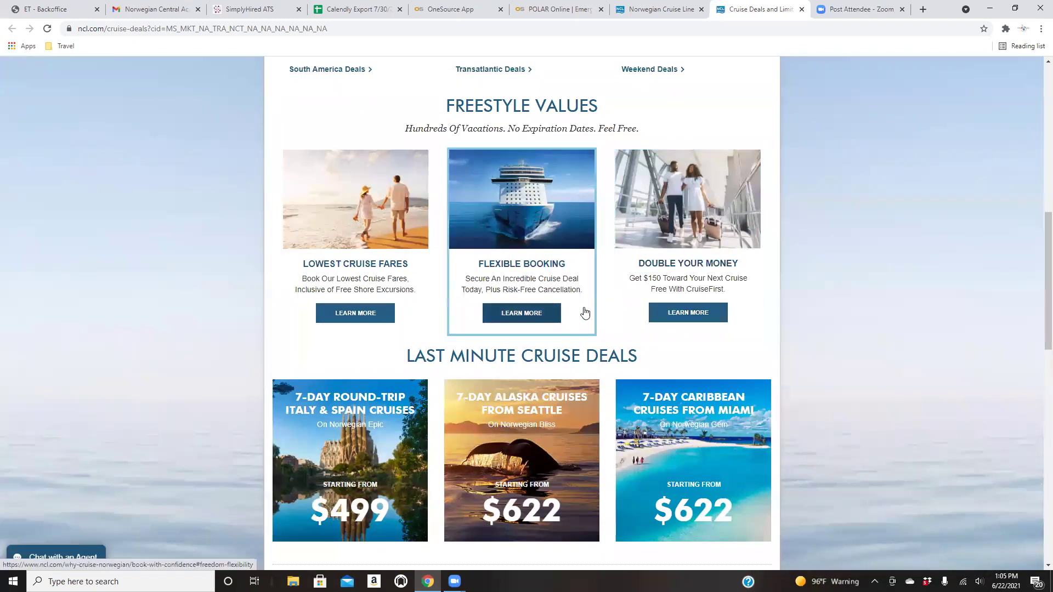
scroll(635, 294, down, 2)
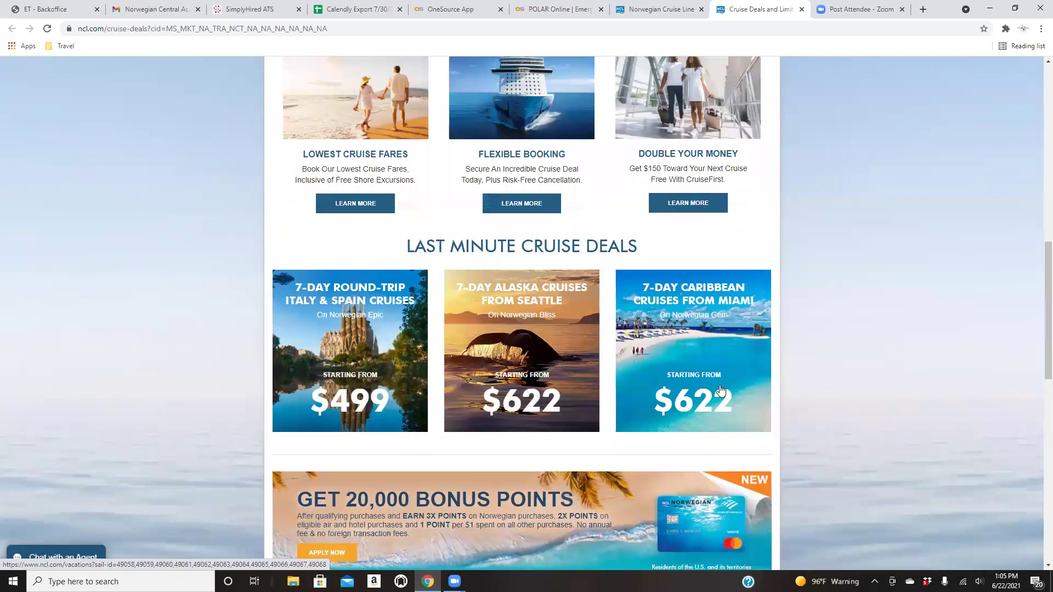
scroll(680, 373, down, 3)
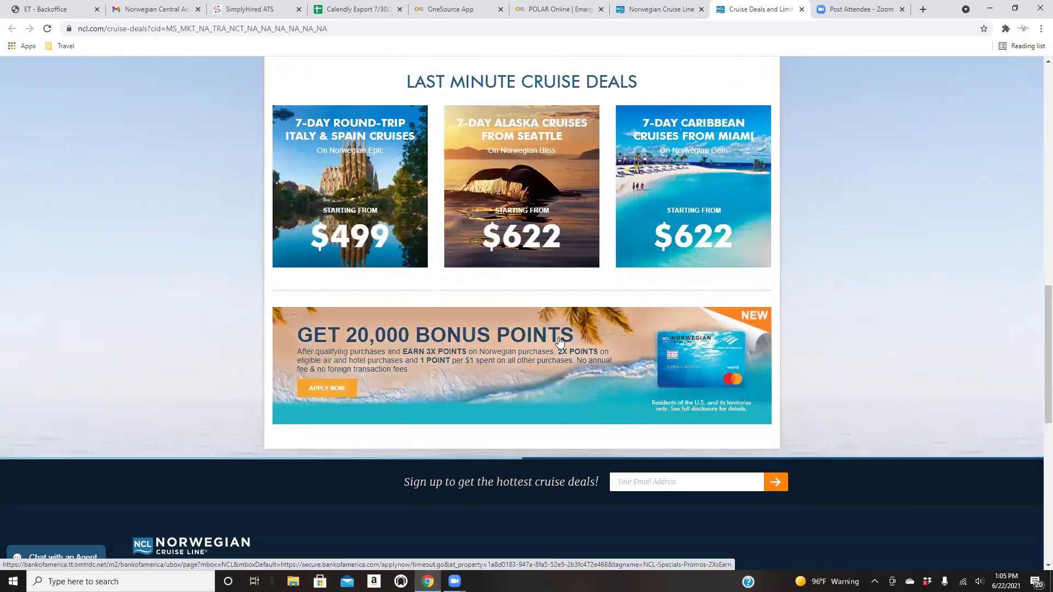
scroll(595, 352, up, 15)
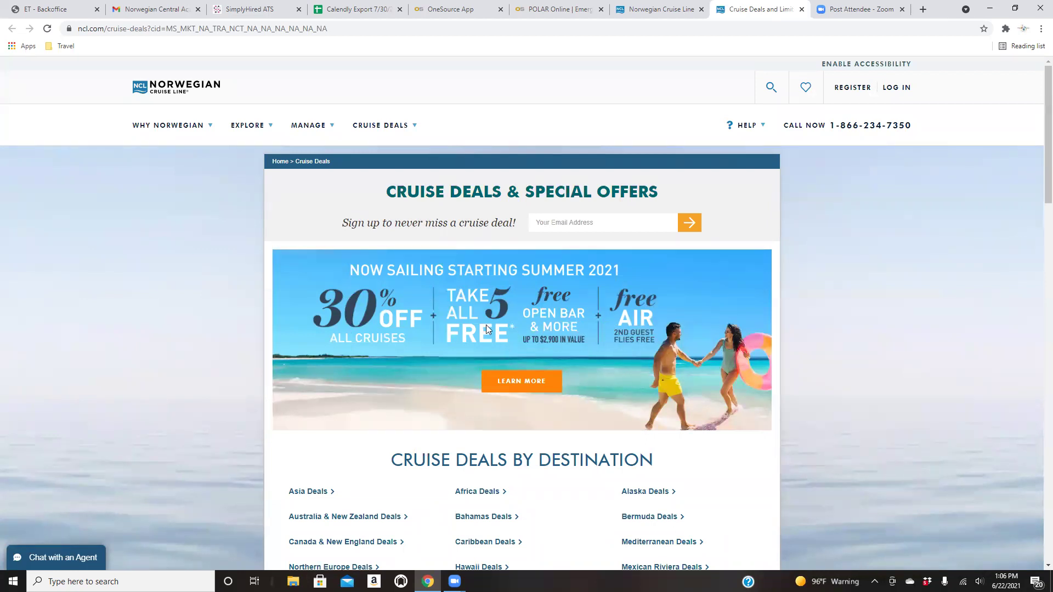
click(801, 9)
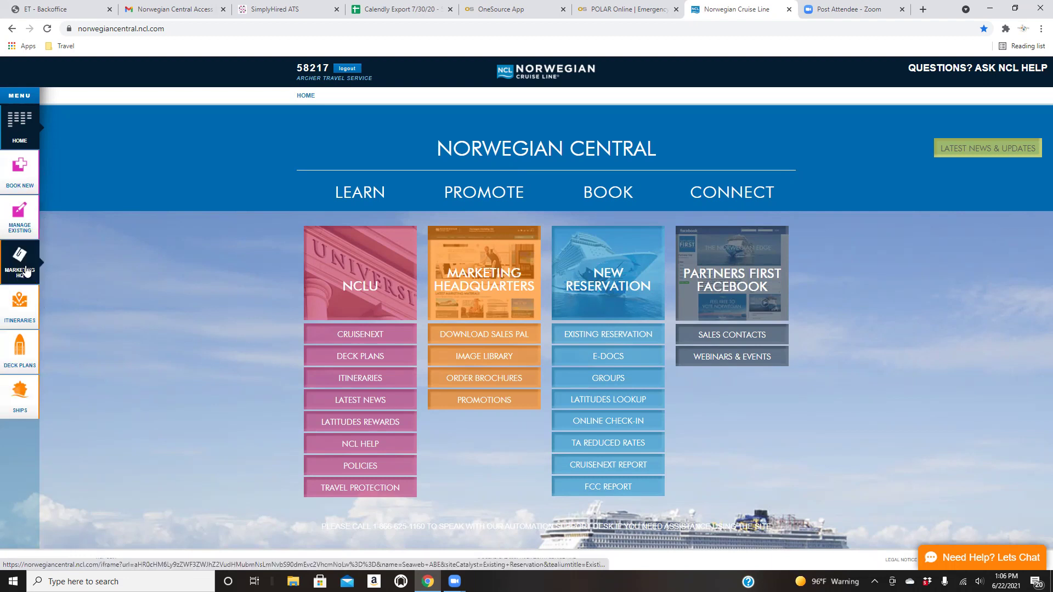
Start a new reservation, signing in to Norwegian Central again when required, and open its vacation search parameters.
click(24, 187)
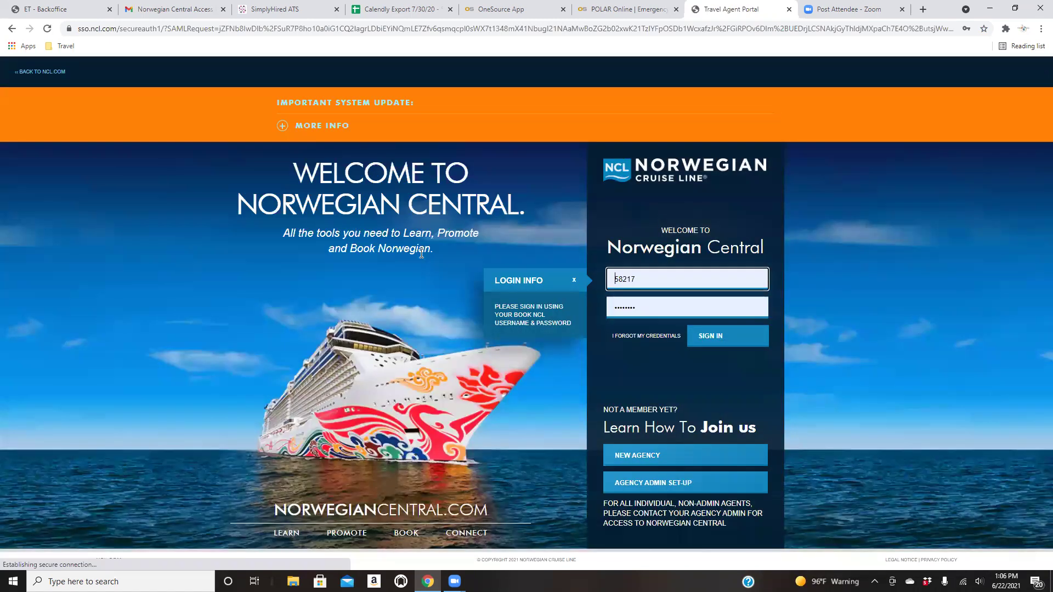
click(708, 341)
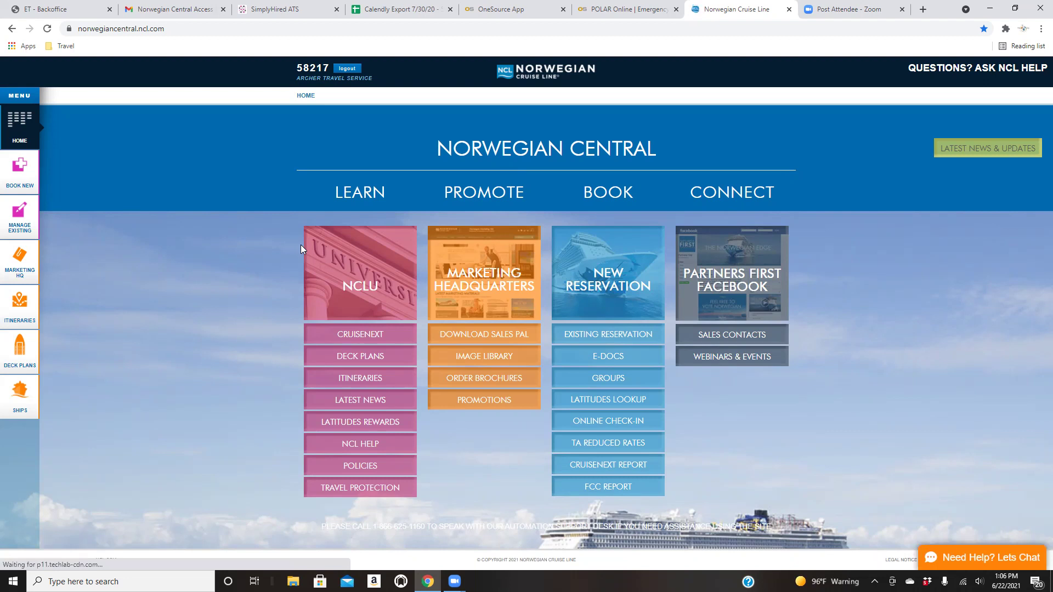
click(25, 183)
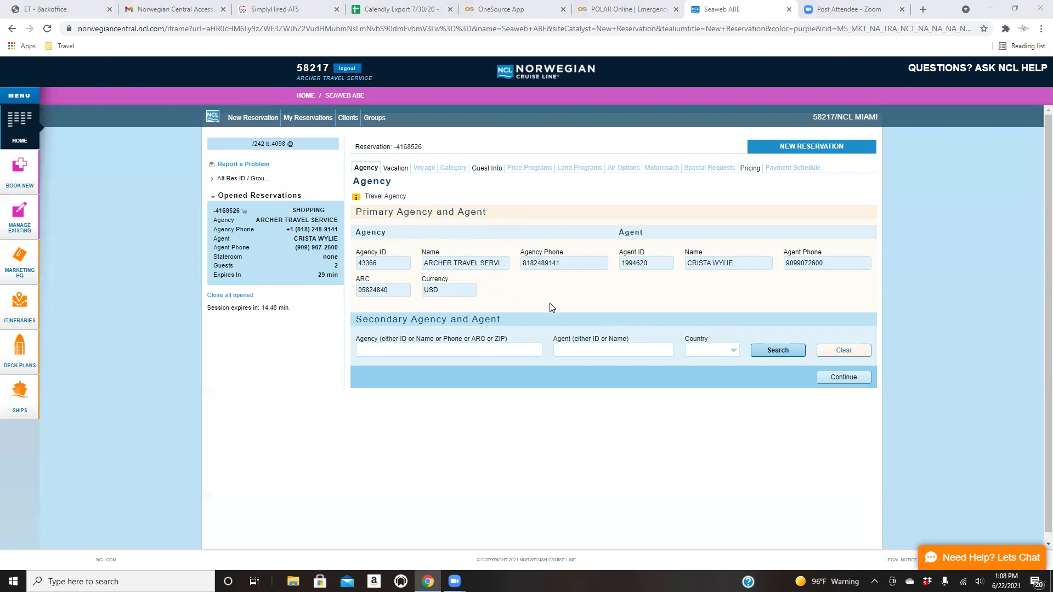
click(395, 170)
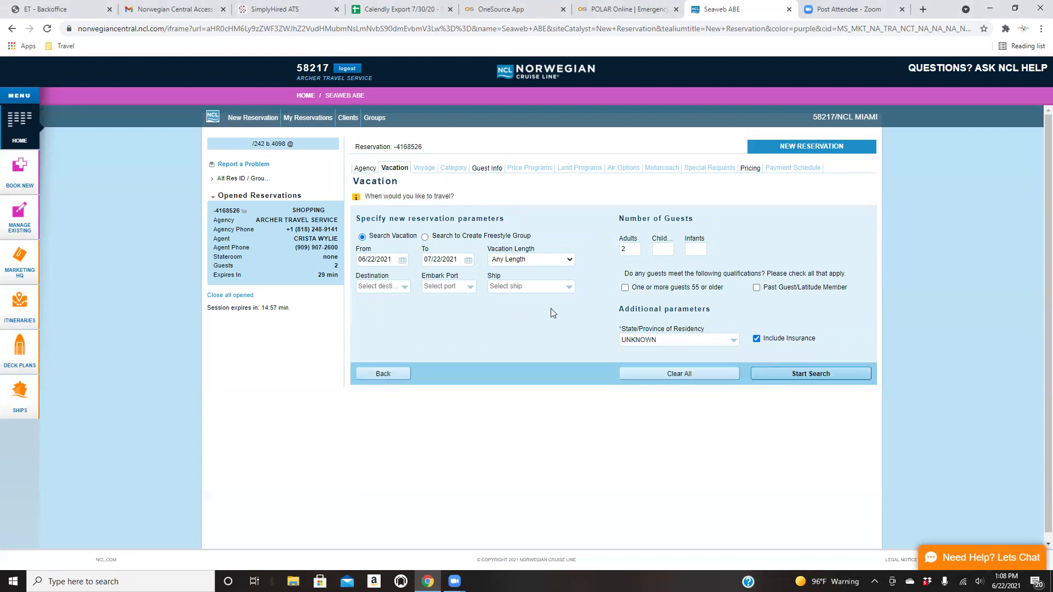
Set the vacation search start date to 03/20/2022 and keep the end date at 04/19/2022.
click(402, 260)
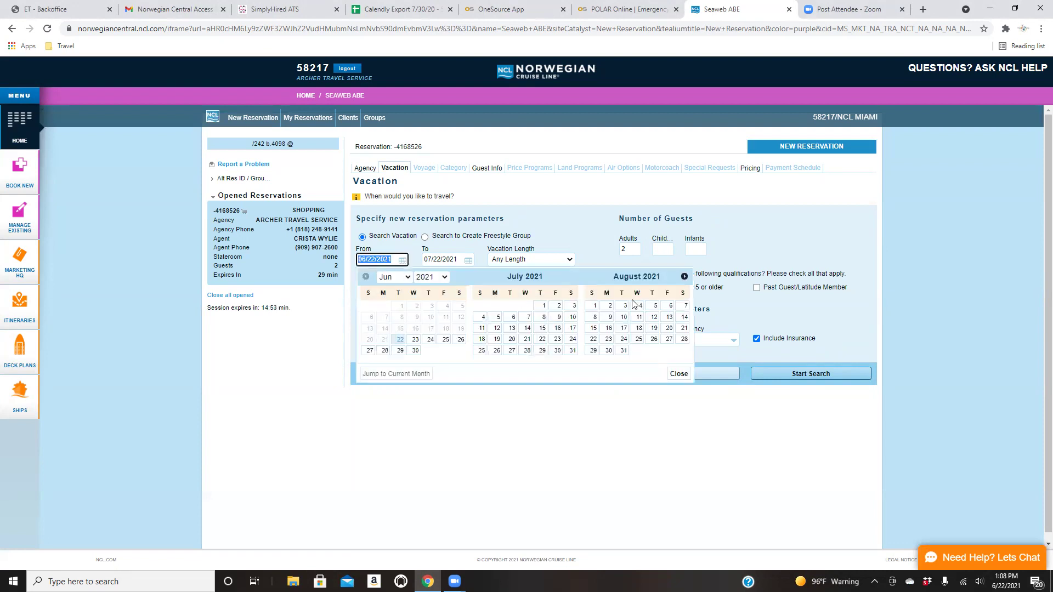
double_click(684, 277)
click(684, 276)
double_click(684, 276)
double_click(684, 276)
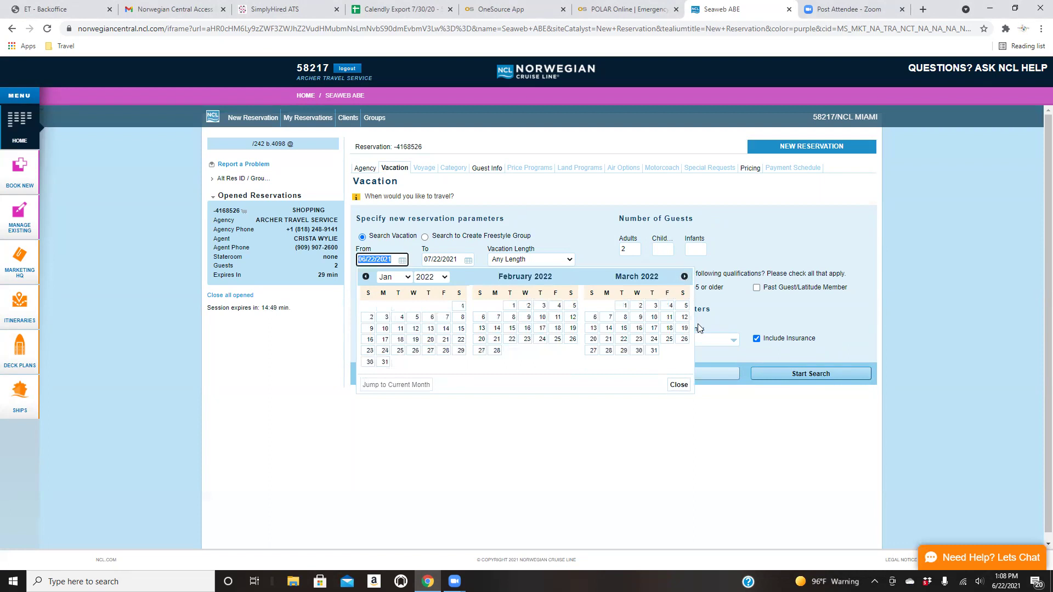
click(592, 340)
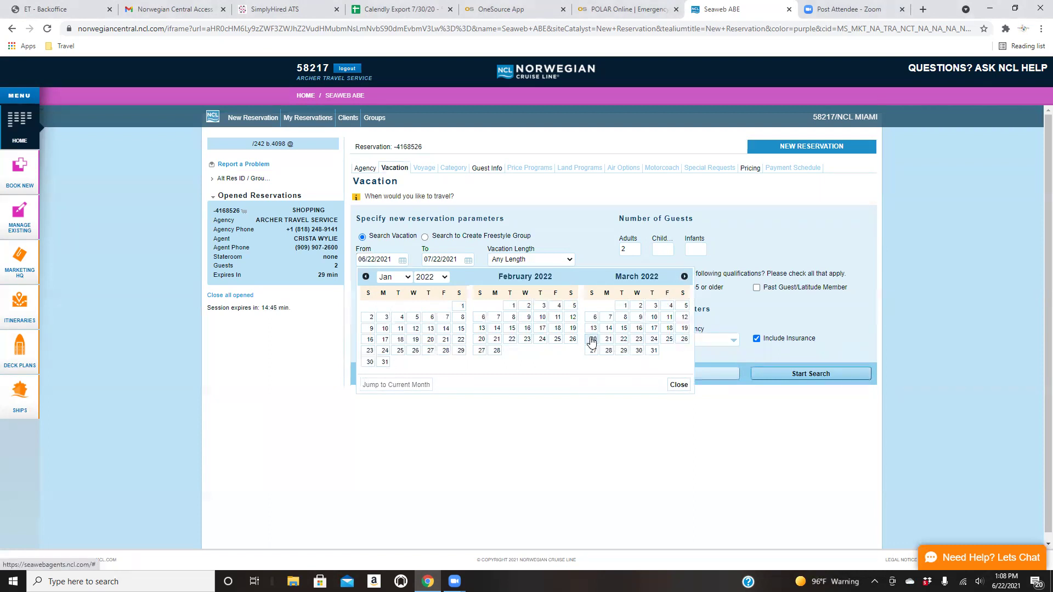
click(473, 259)
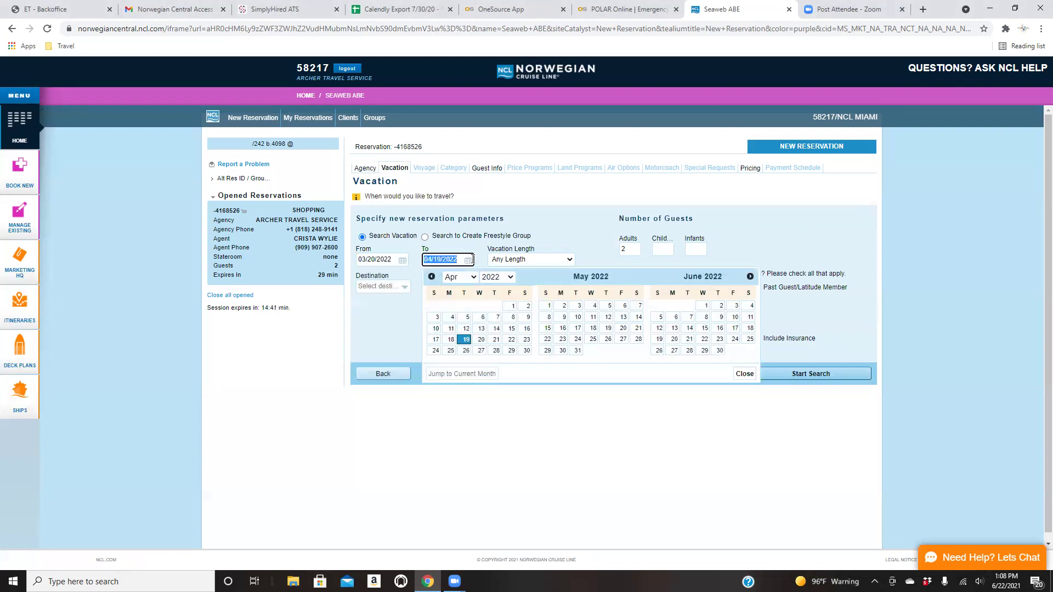
click(396, 331)
Set the vacation length to 5-8 Days and the destination to CARIBBEAN, leaving the embark port unselected.
click(519, 260)
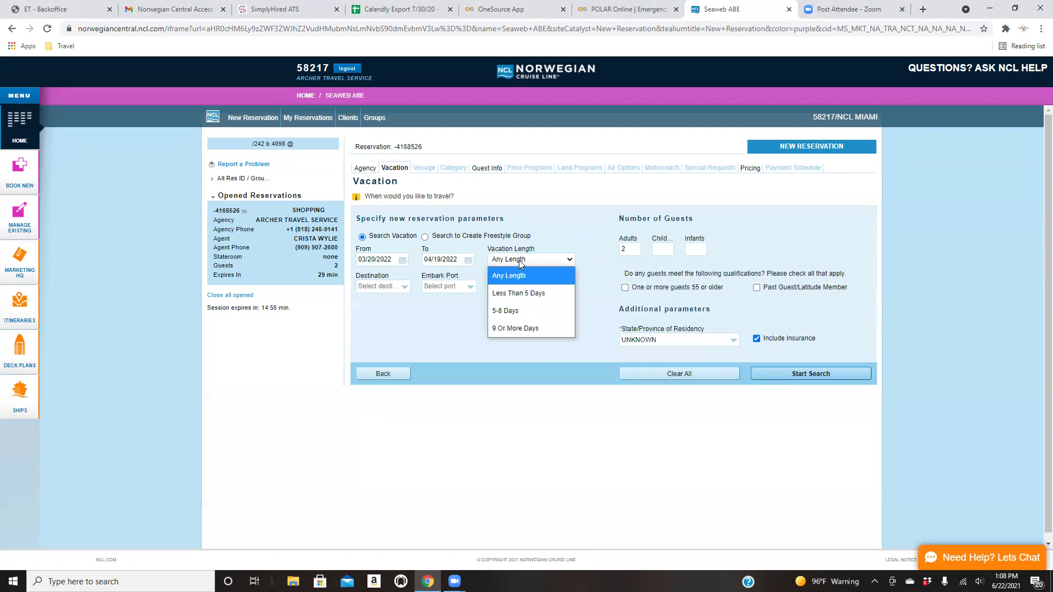
click(525, 311)
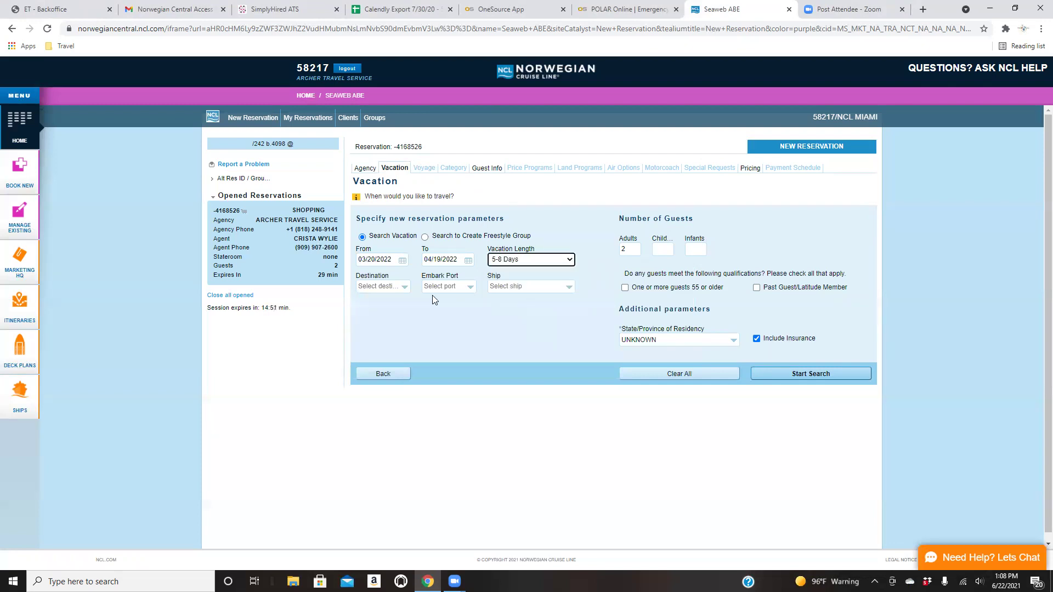
click(406, 288)
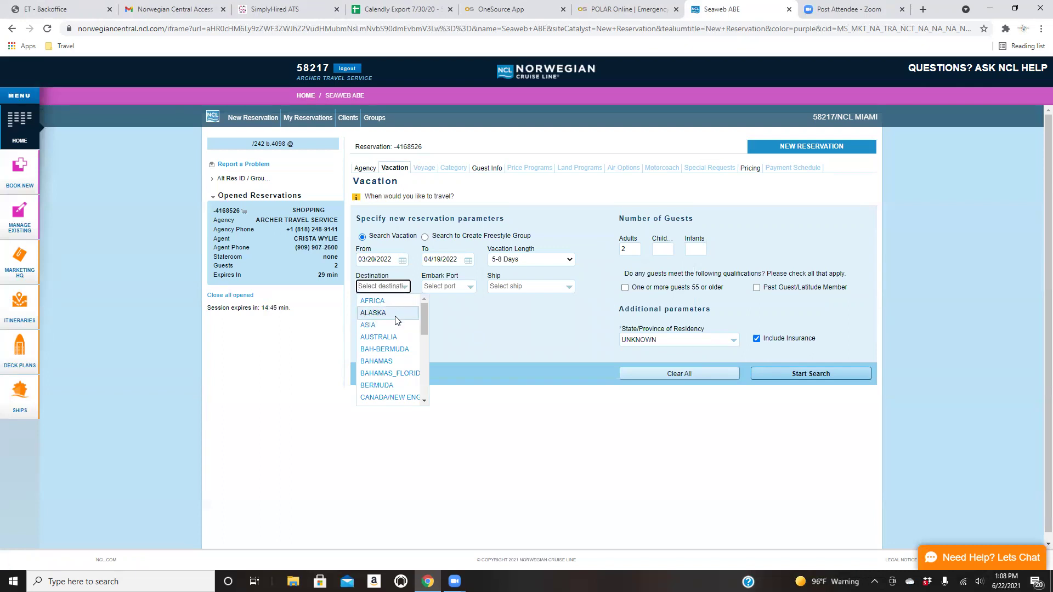
scroll(388, 332, down, 3)
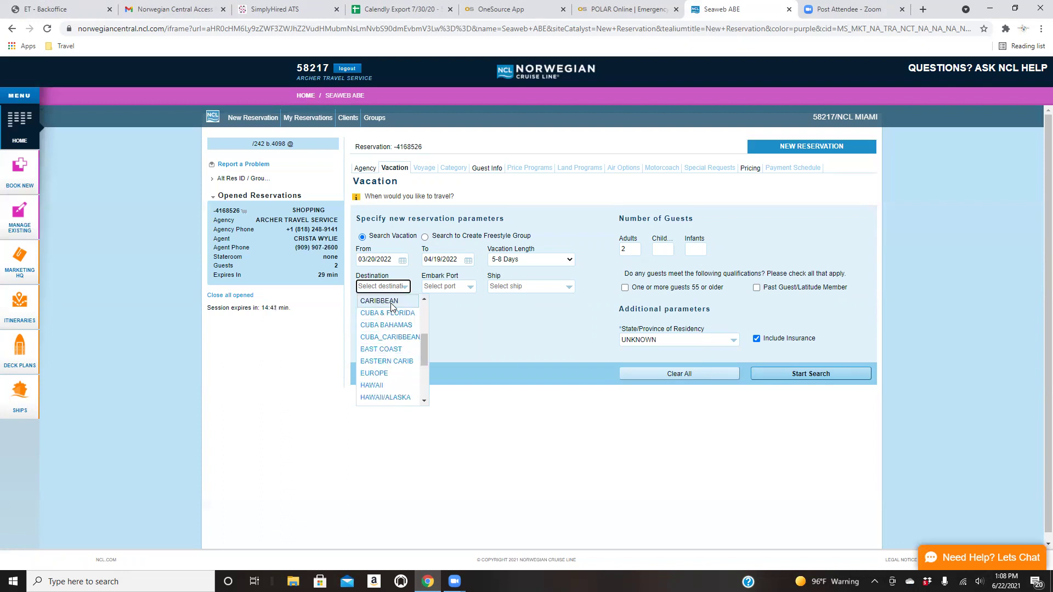
click(392, 306)
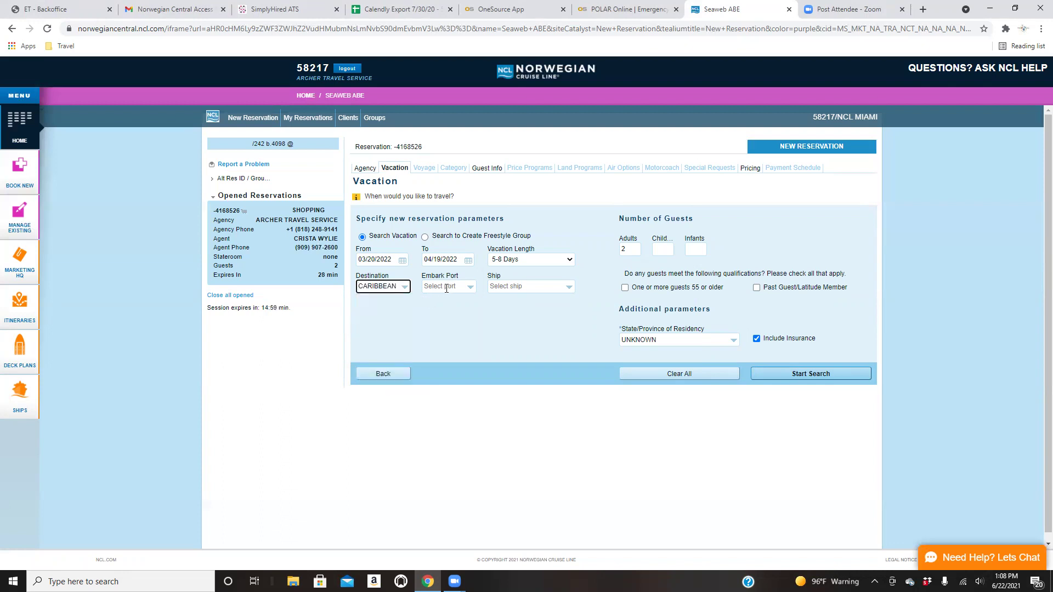
click(440, 288)
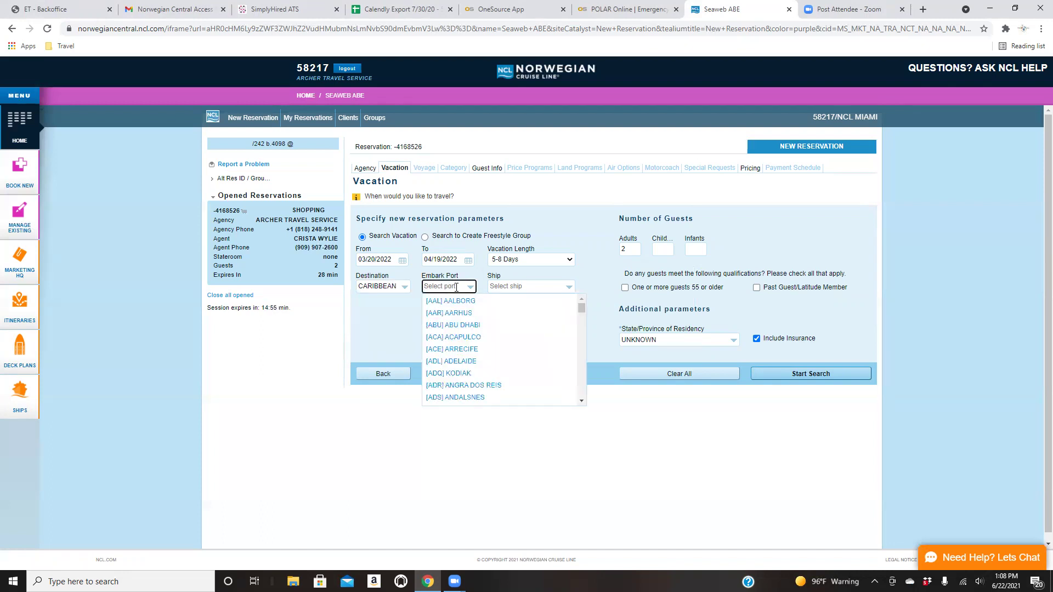
click(382, 323)
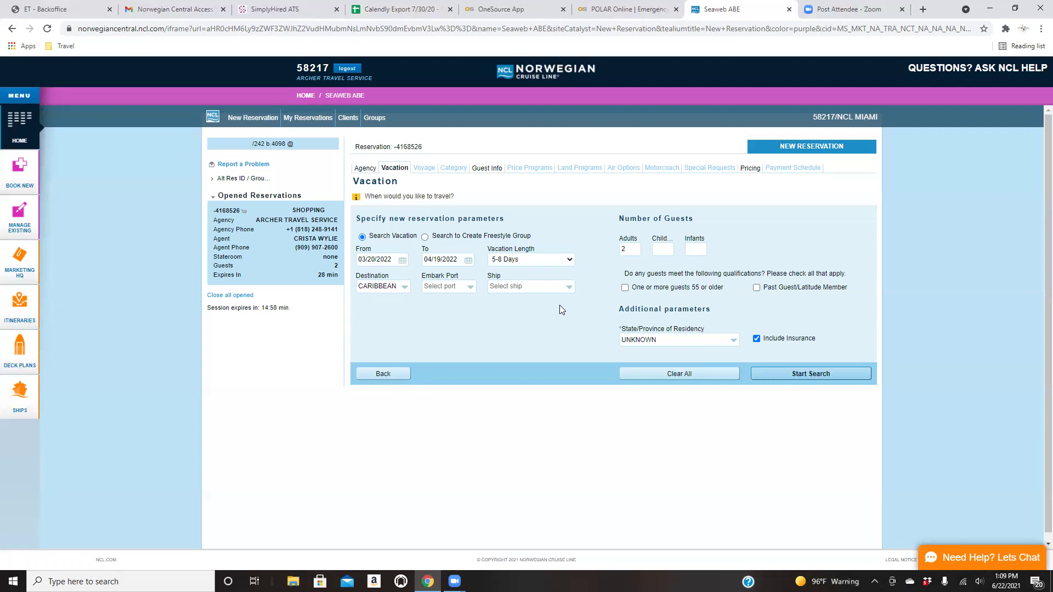
Search for voyages with 2 children added and California (CA) as the state of residency.
click(663, 250)
text(2)
click(669, 339)
click(670, 338)
scroll(686, 380, down, 5)
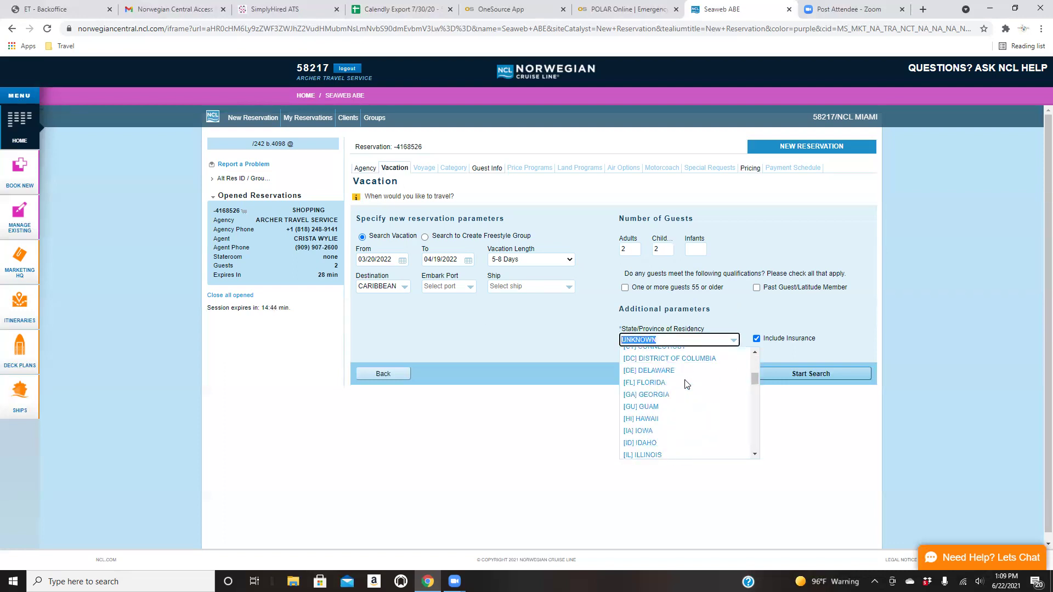
scroll(685, 383, up, 4)
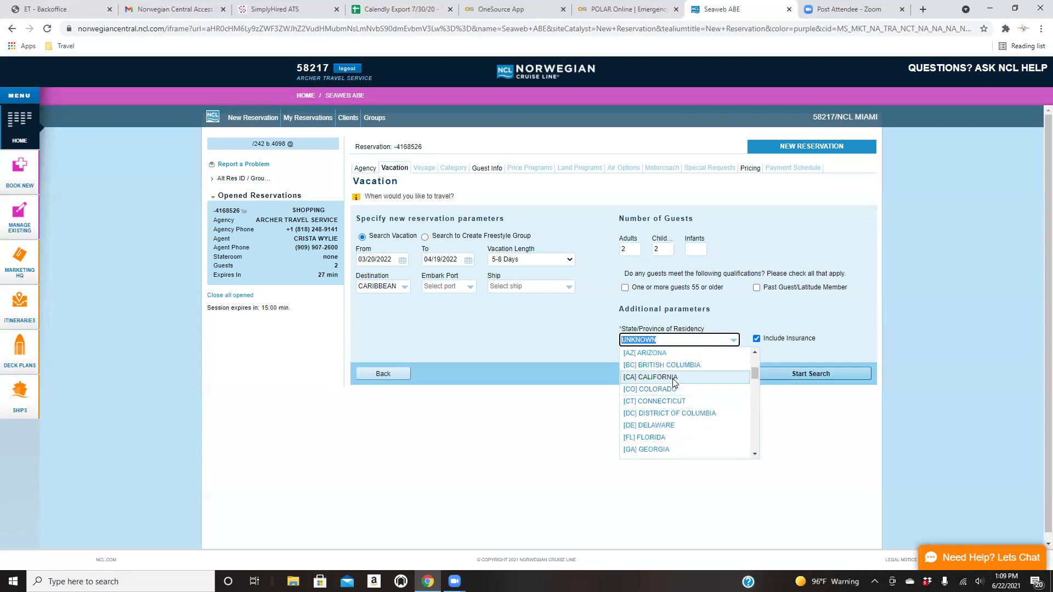
click(674, 378)
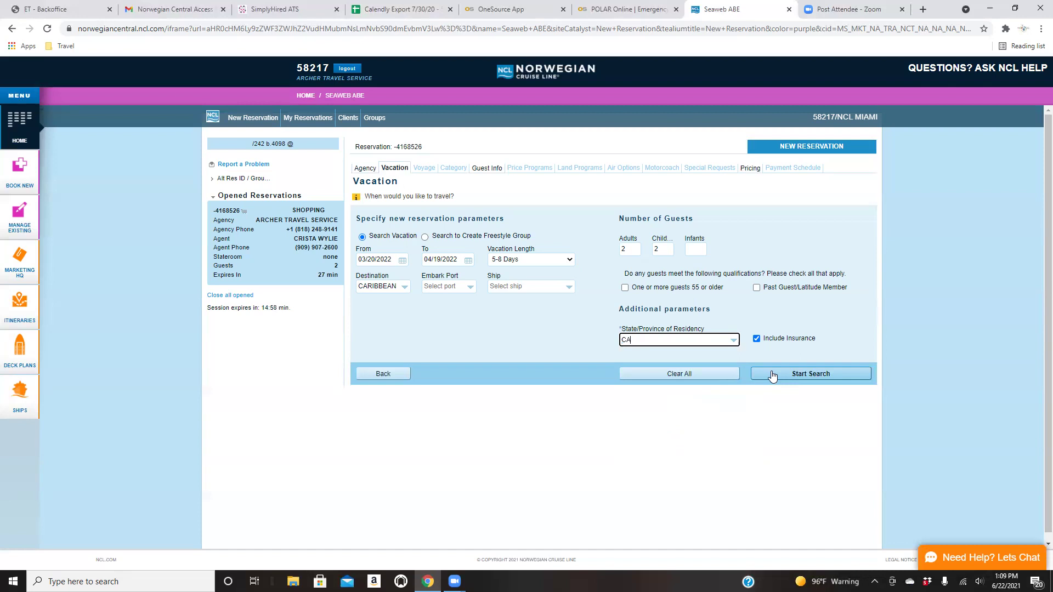
click(773, 375)
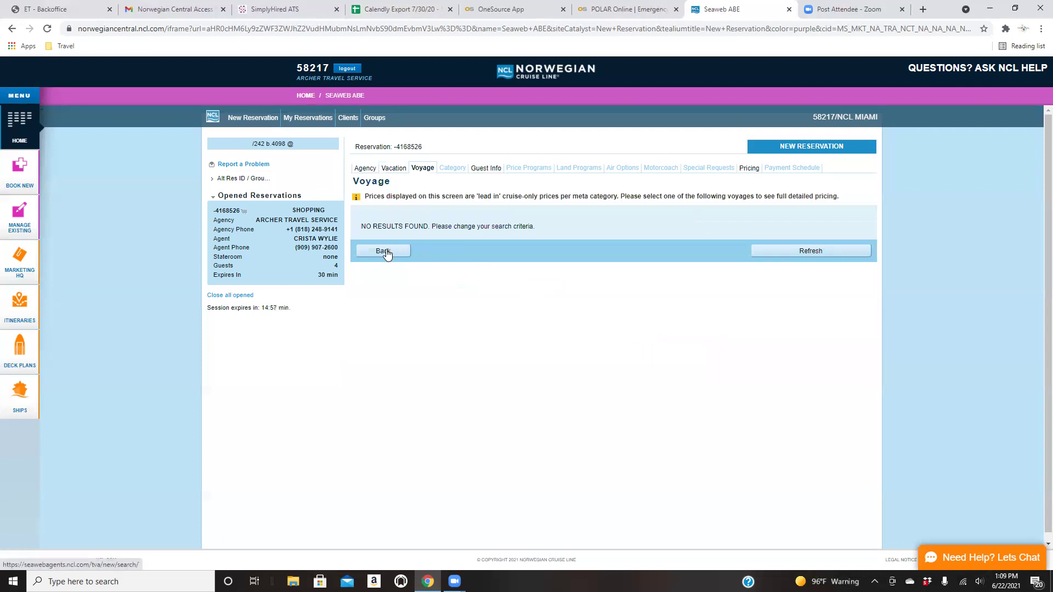
Return to the vacation search parameters and browse the start date calendar to October 2021 without picking a date.
click(384, 251)
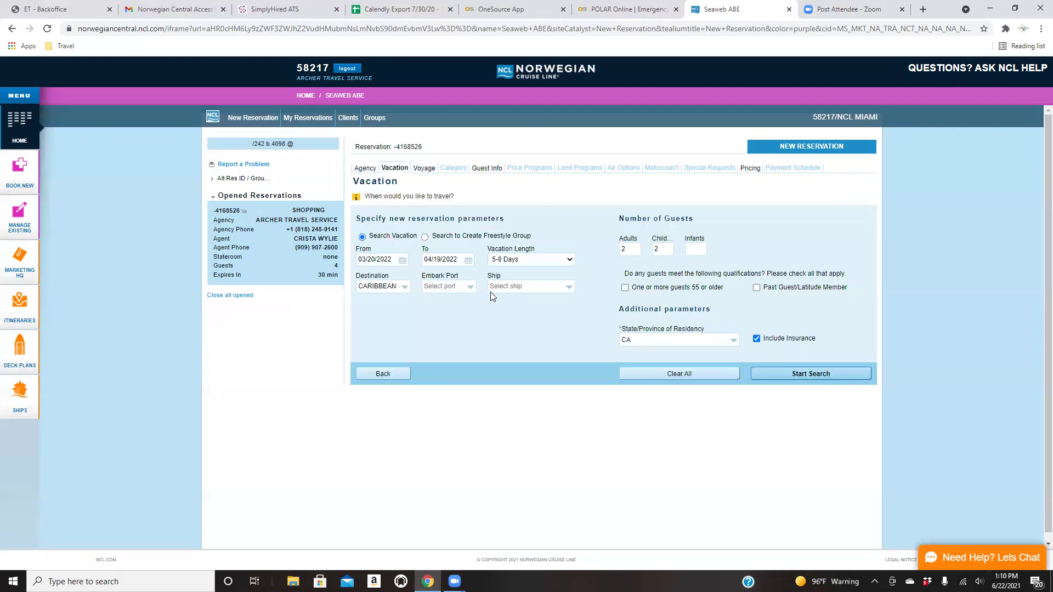
click(402, 260)
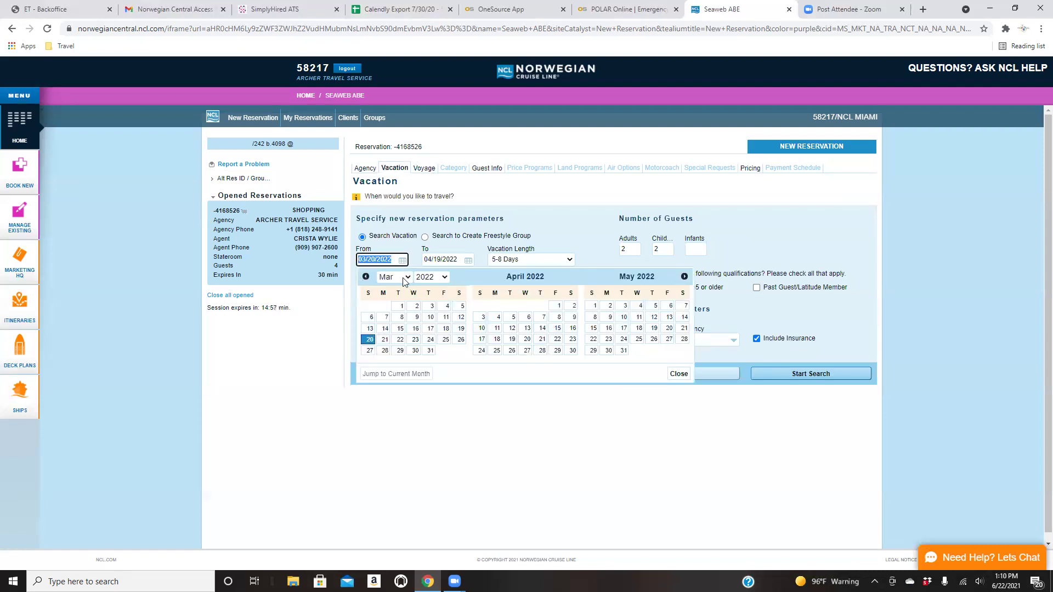
click(432, 278)
click(432, 293)
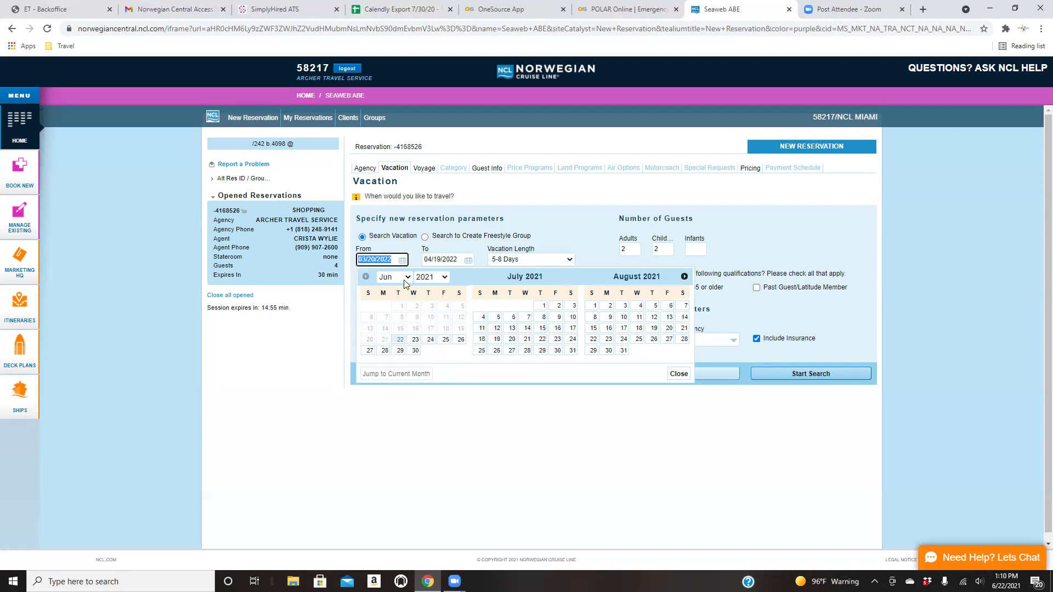
click(406, 277)
click(391, 365)
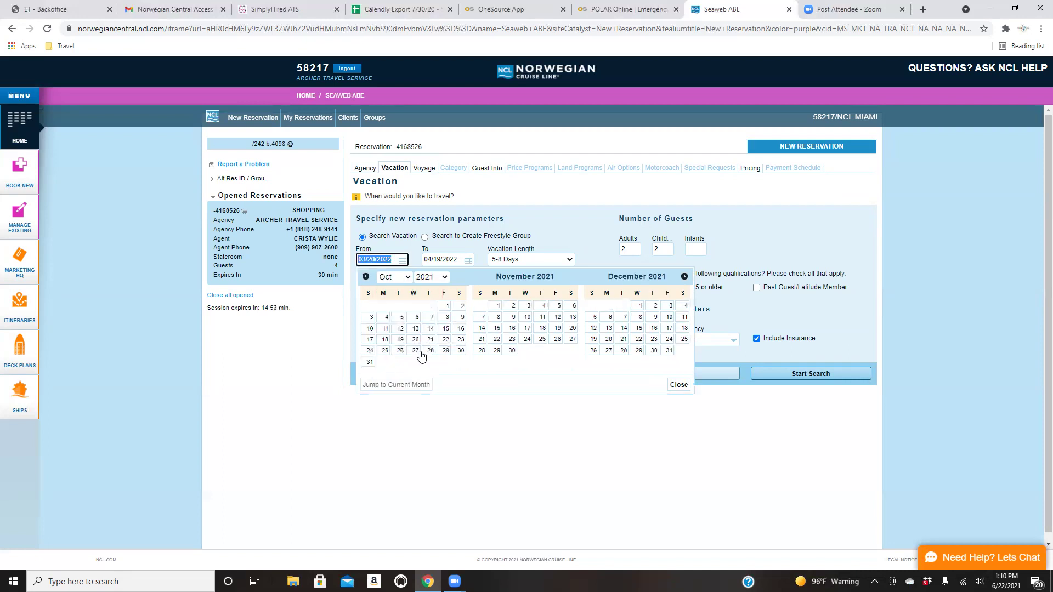
click(679, 386)
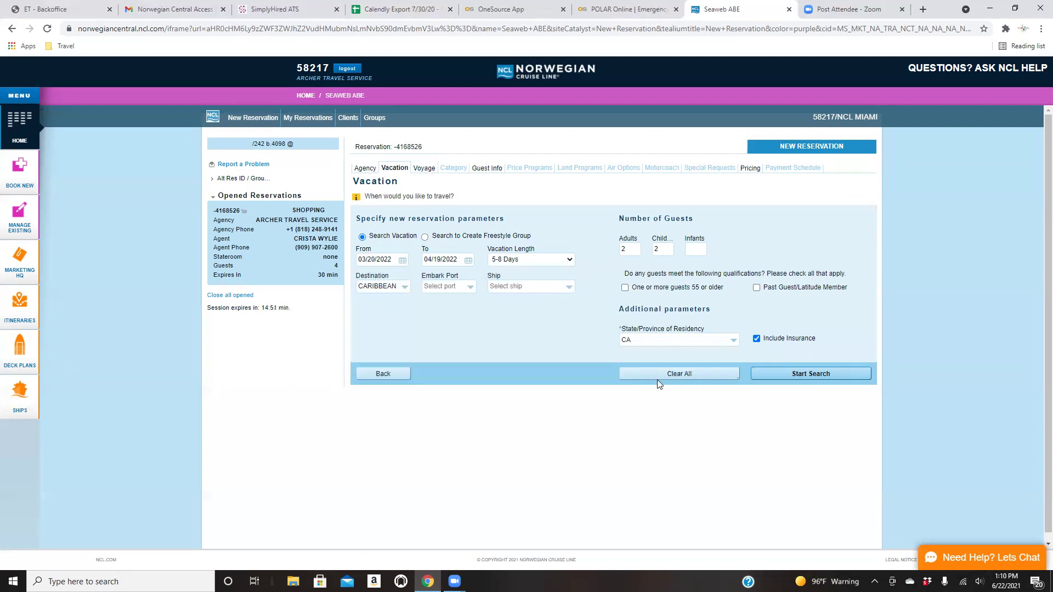
Set the vacation search start date to 10/24/2021 and try the voyage search with the other criteria kept.
click(394, 260)
click(390, 278)
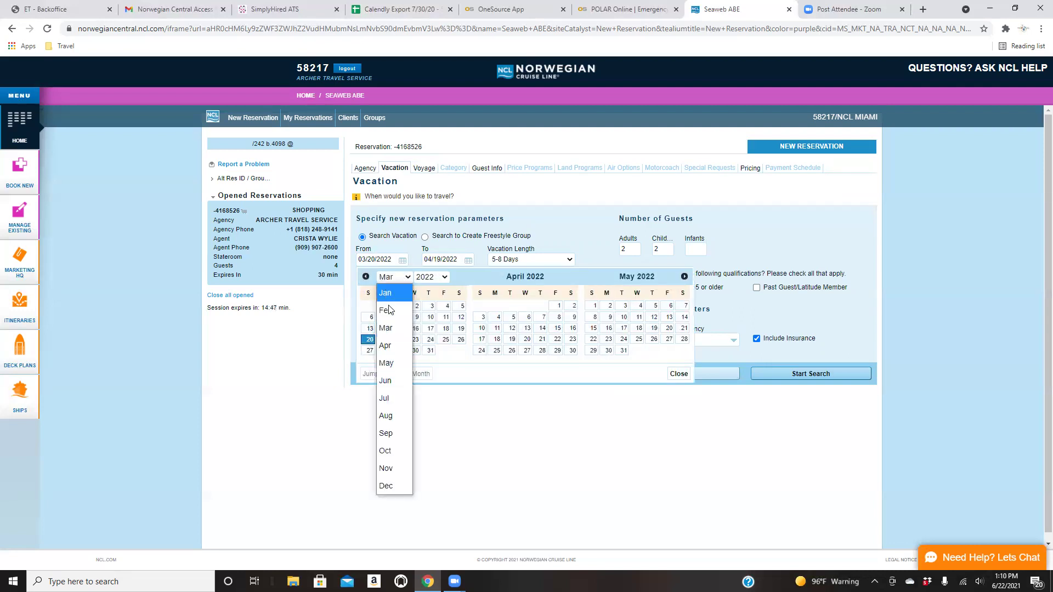
click(431, 278)
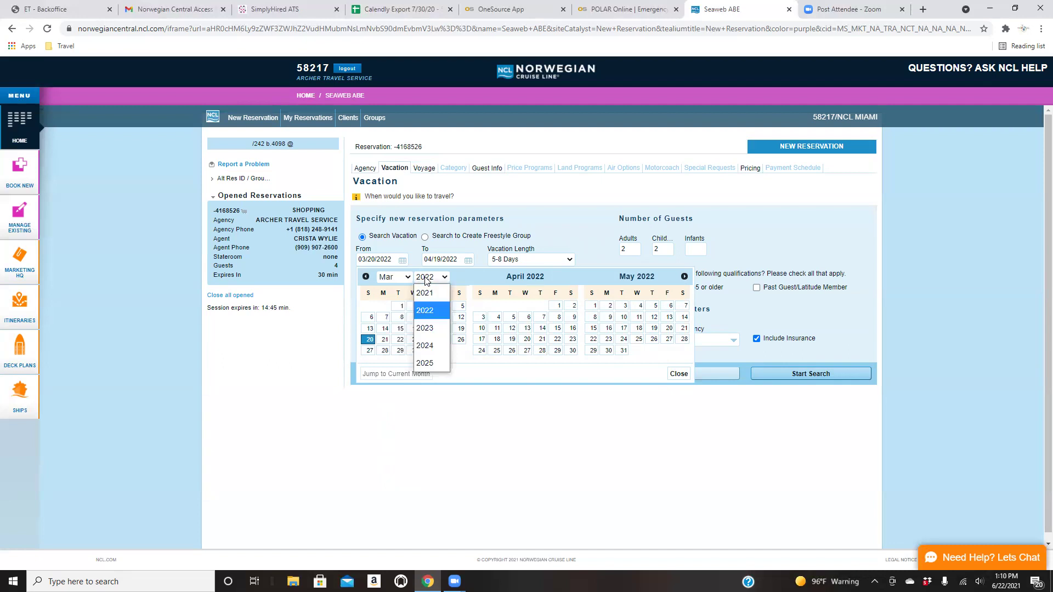
click(443, 301)
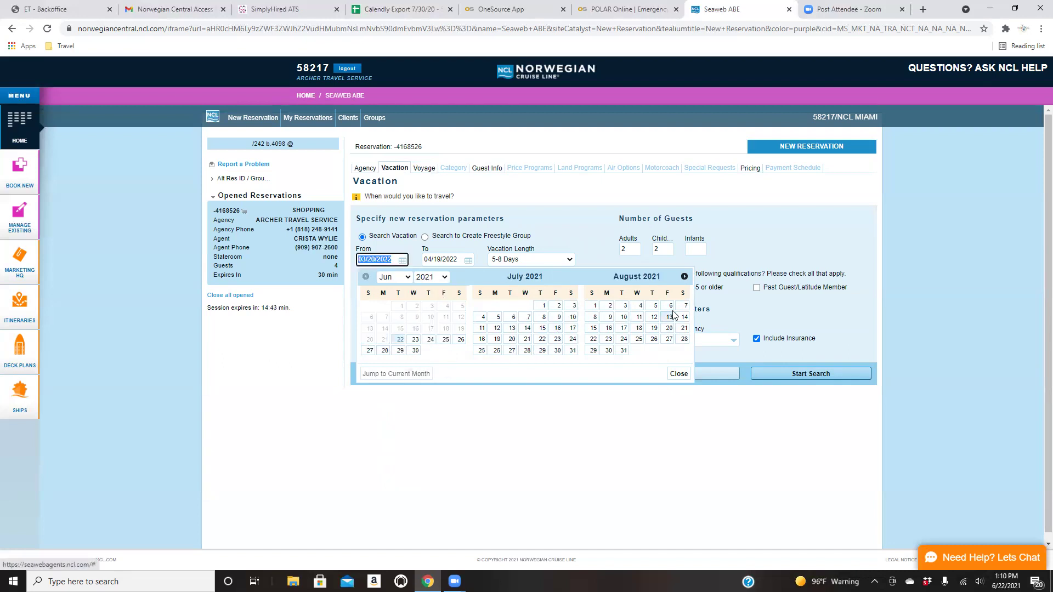
click(685, 278)
click(685, 277)
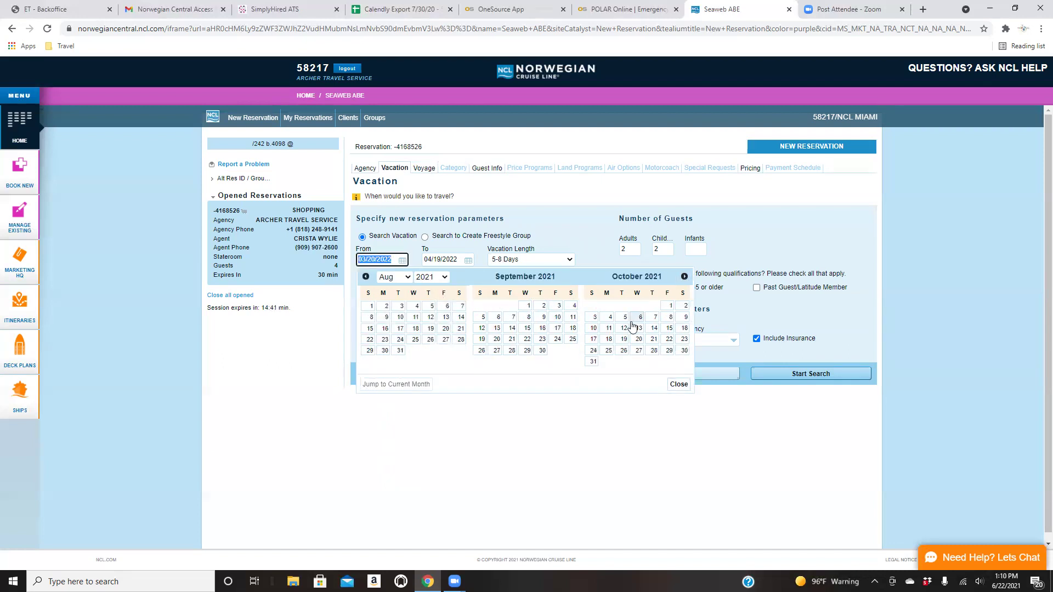
click(593, 351)
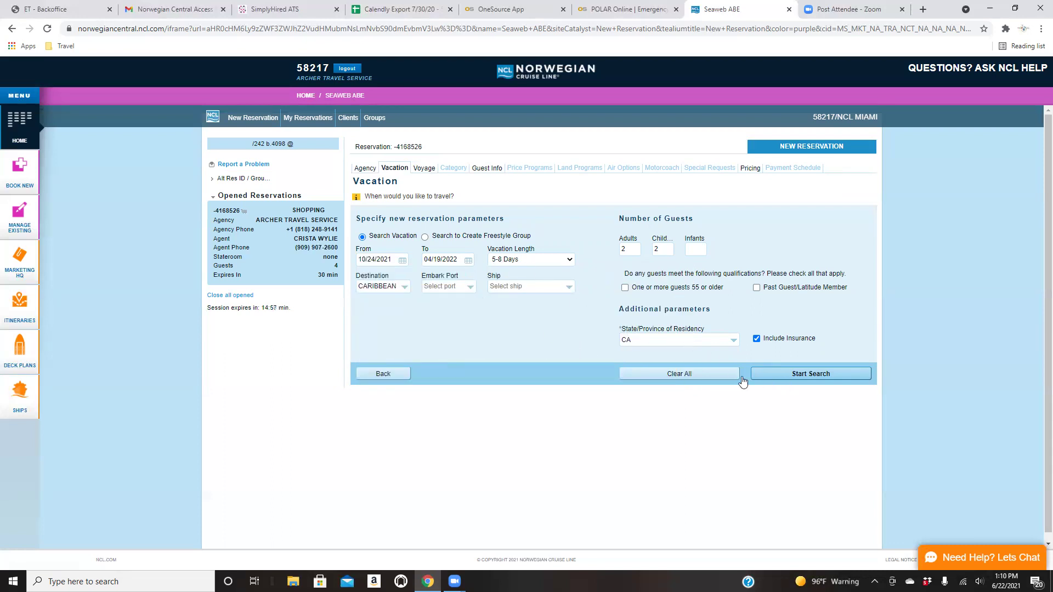
click(773, 379)
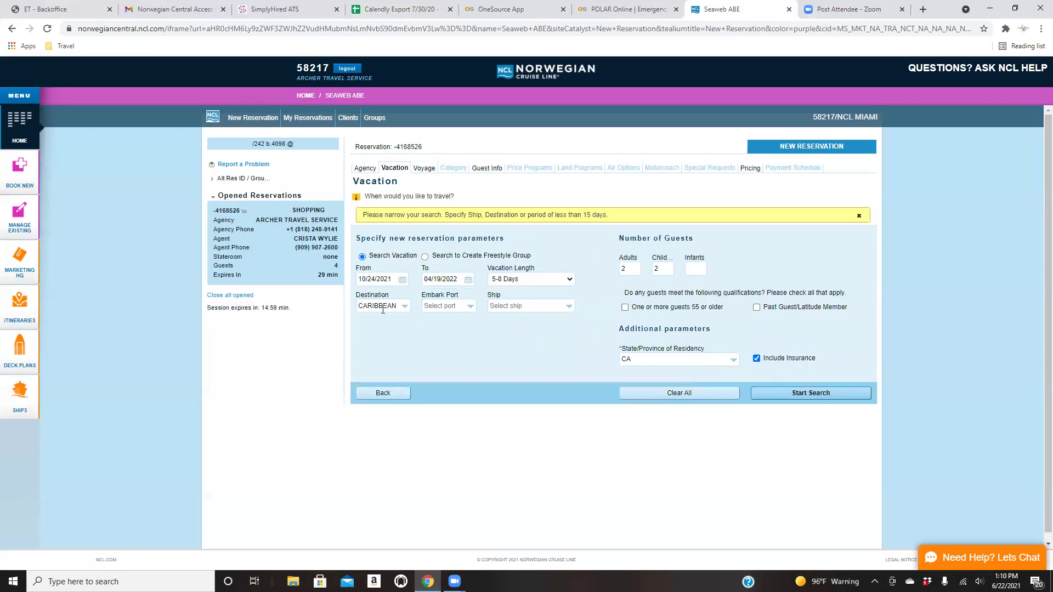
Set the vacation search end date to 11/30/2021 and try the voyage search with the shorter date range.
click(468, 280)
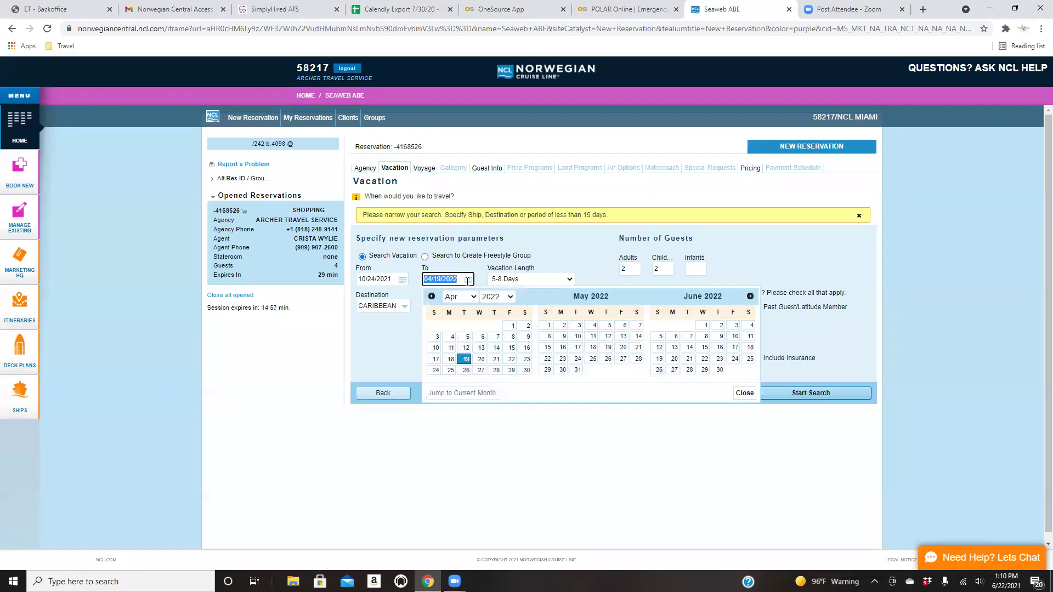
click(454, 301)
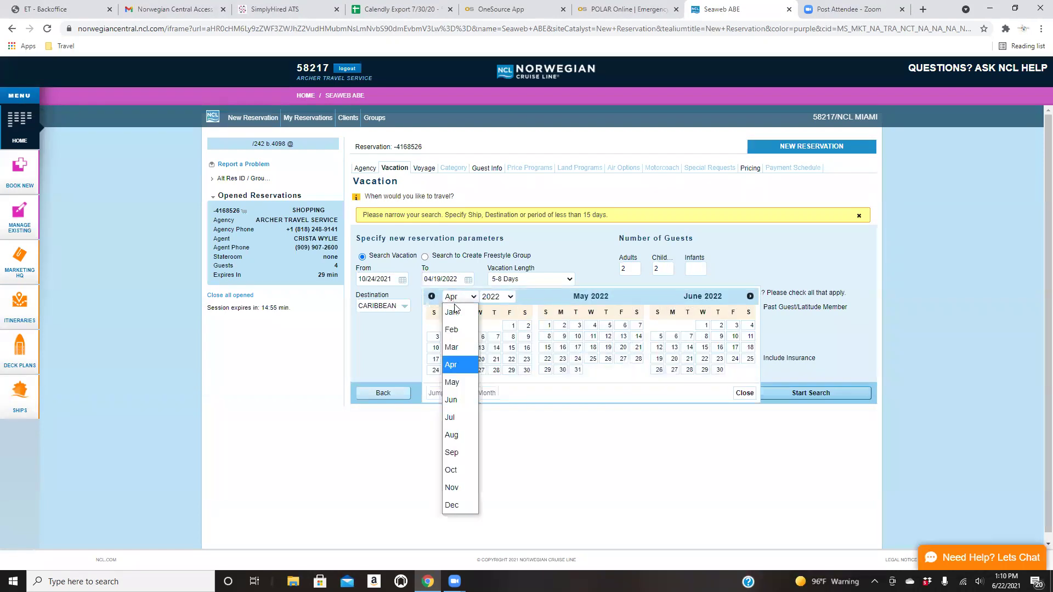
click(470, 488)
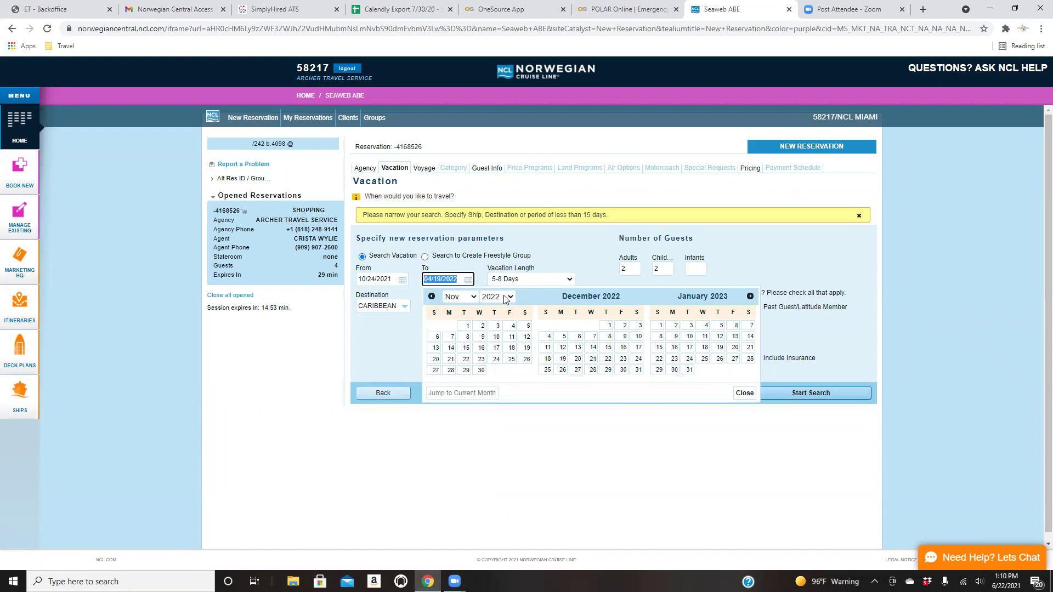
click(506, 297)
click(499, 308)
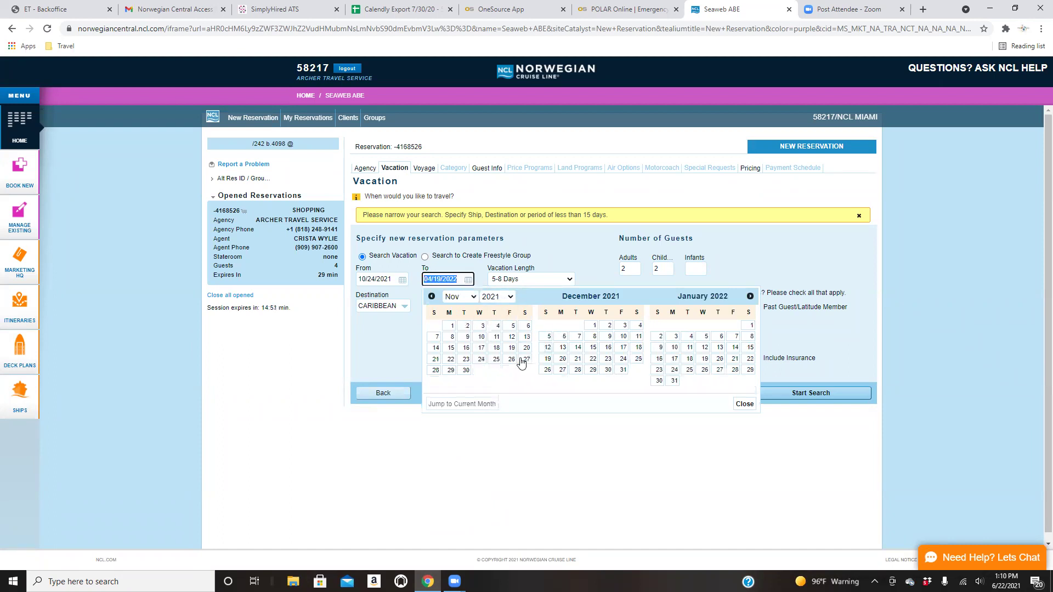
click(465, 370)
click(787, 395)
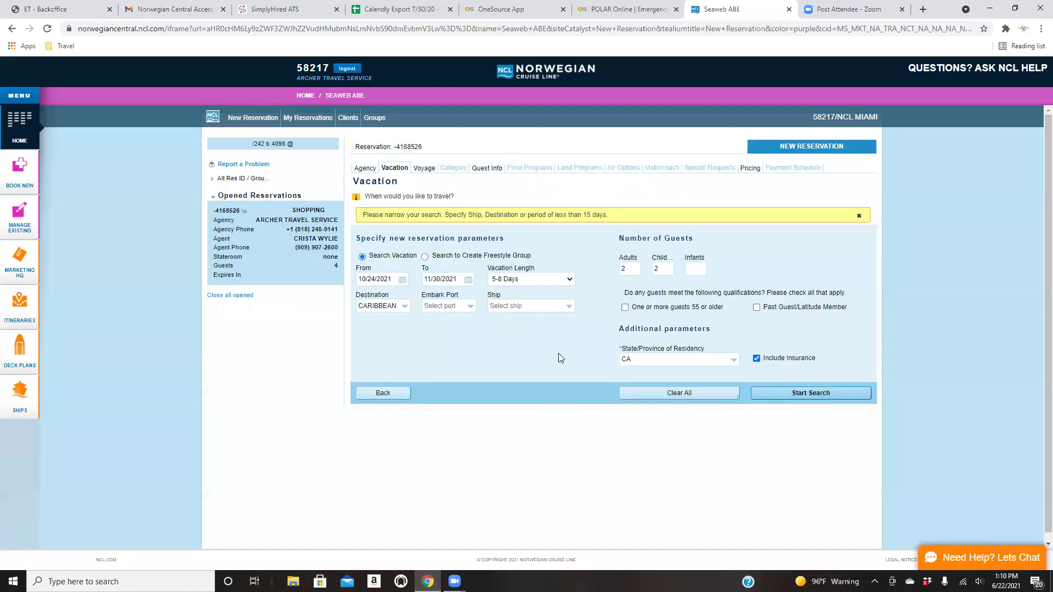
Set the vacation search end date to 10/31/2021 and search for Caribbean voyages again.
click(474, 281)
click(460, 296)
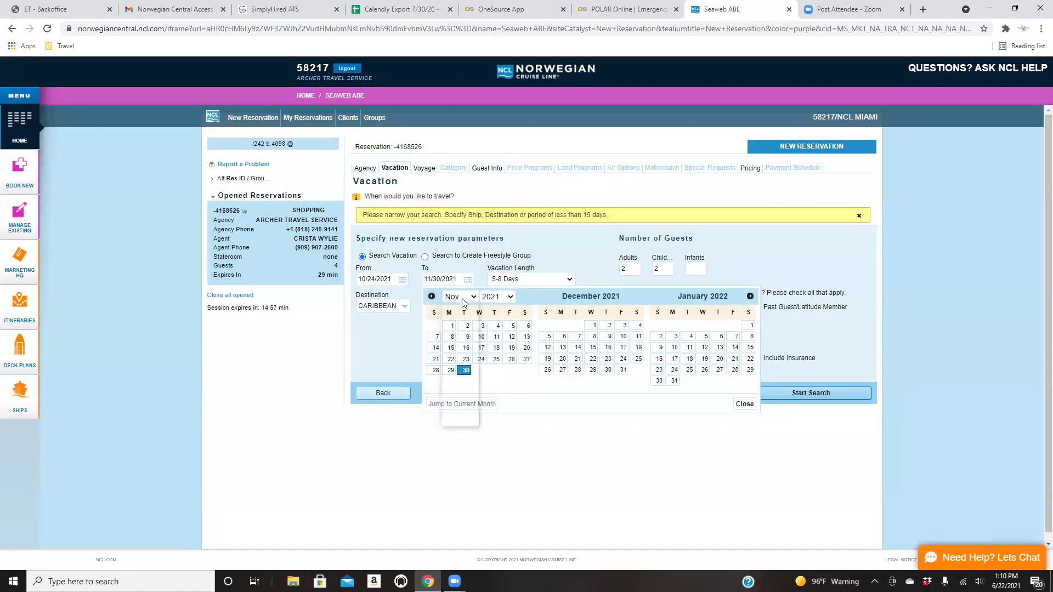
click(455, 383)
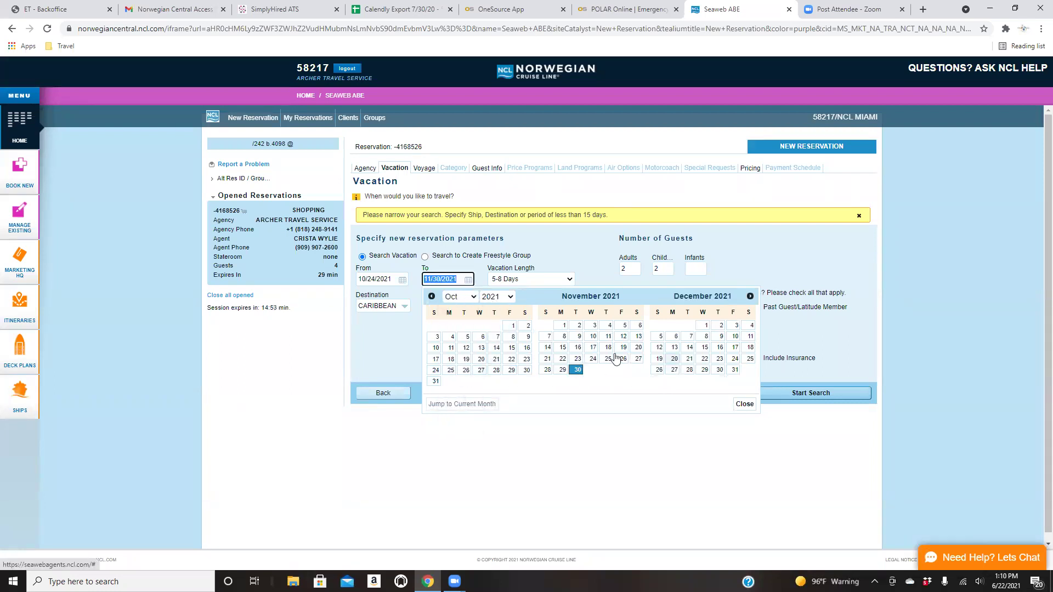
click(434, 382)
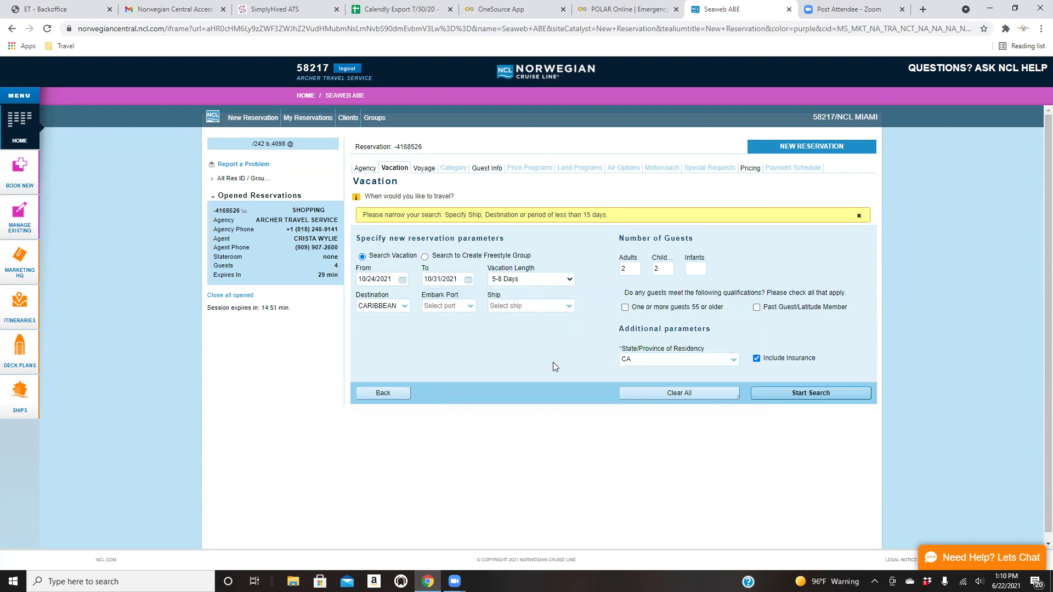
click(764, 397)
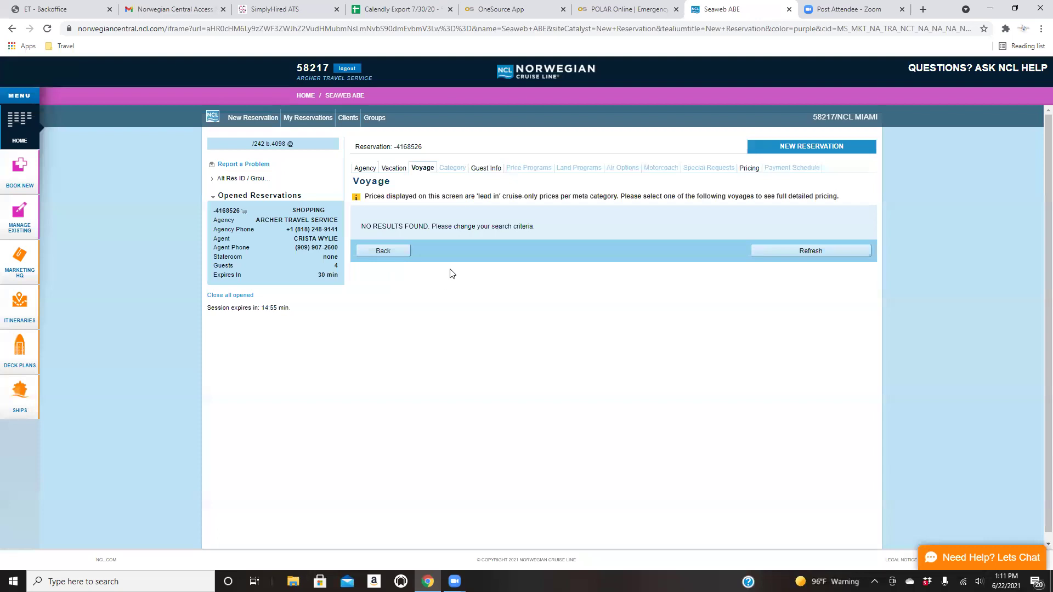
Return to the vacation search parameters and clear all of the search criteria.
click(393, 169)
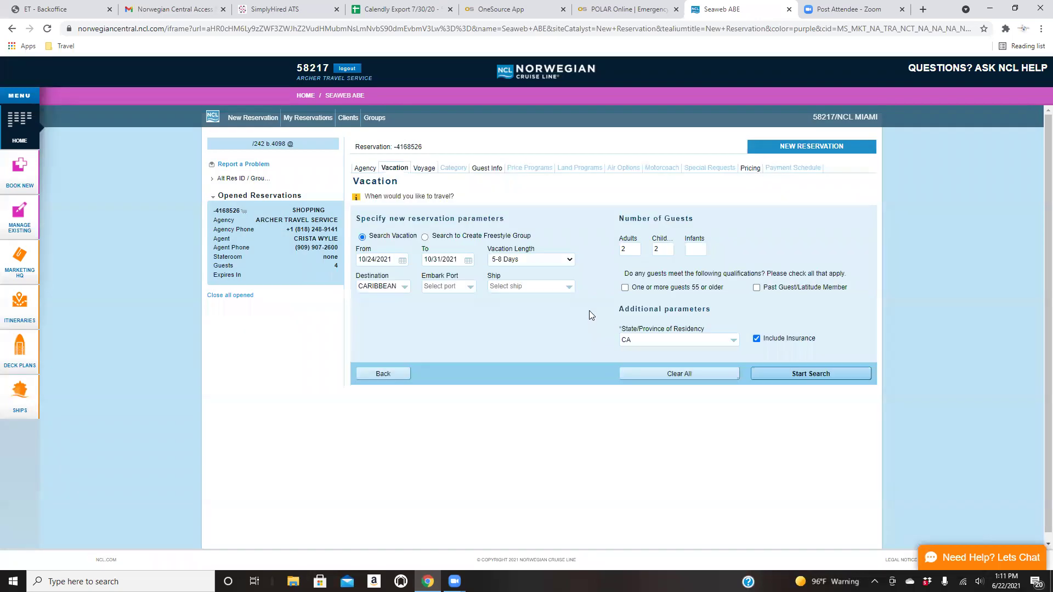
click(405, 287)
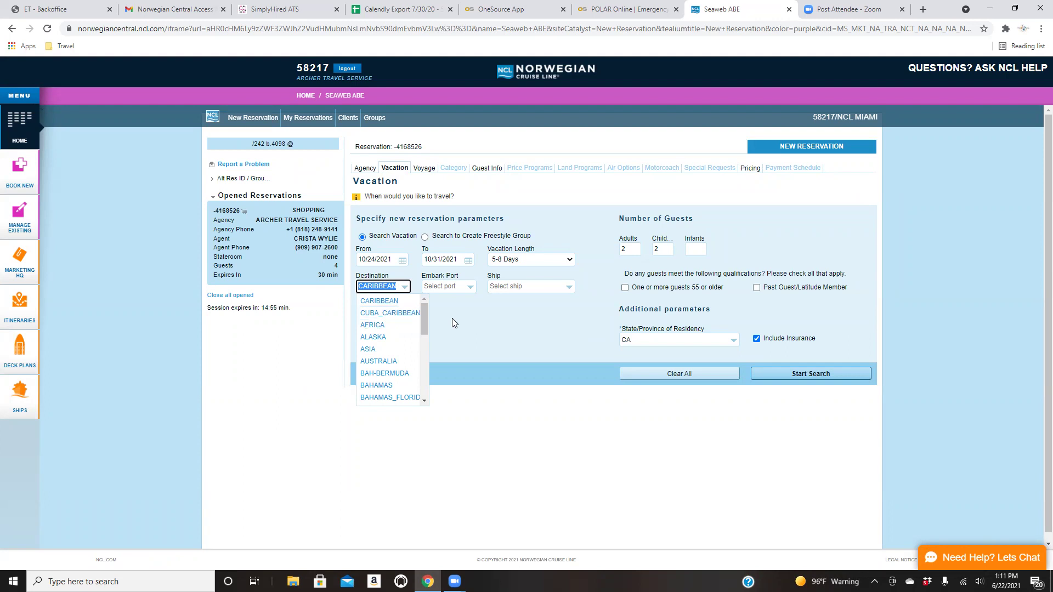
click(366, 168)
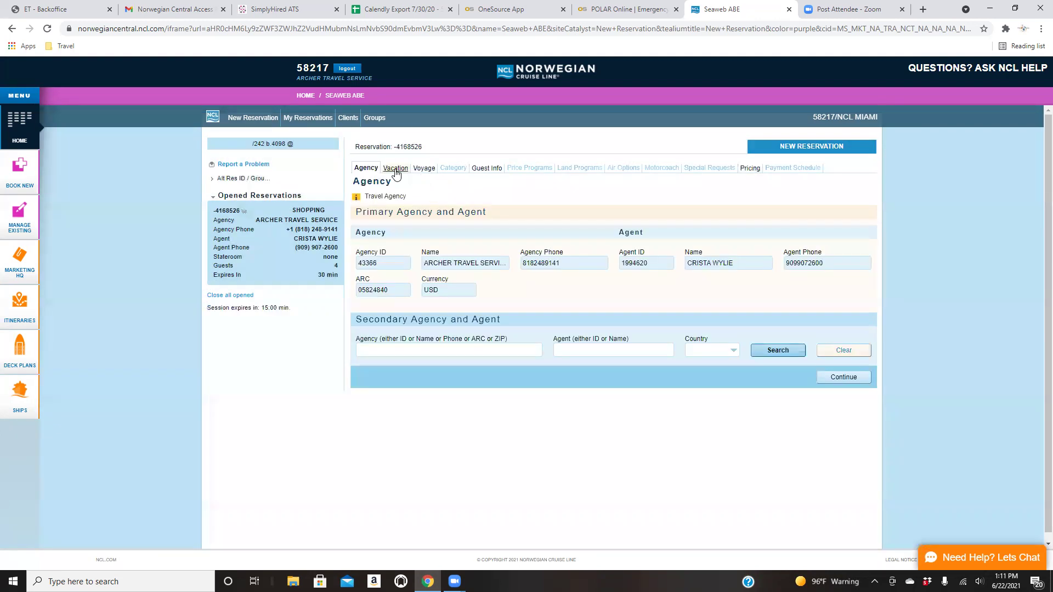
click(395, 169)
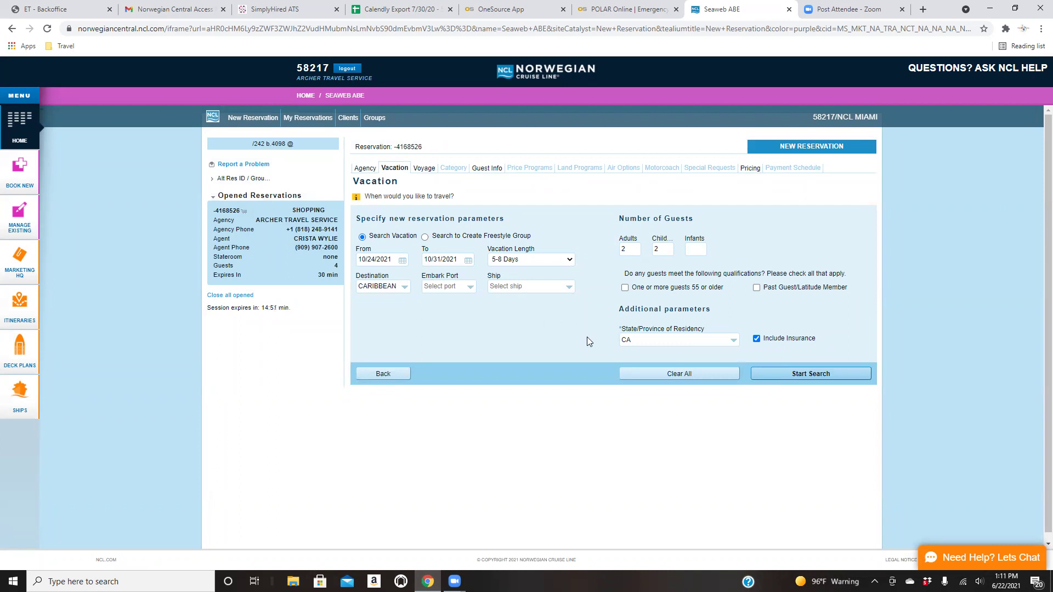
click(656, 375)
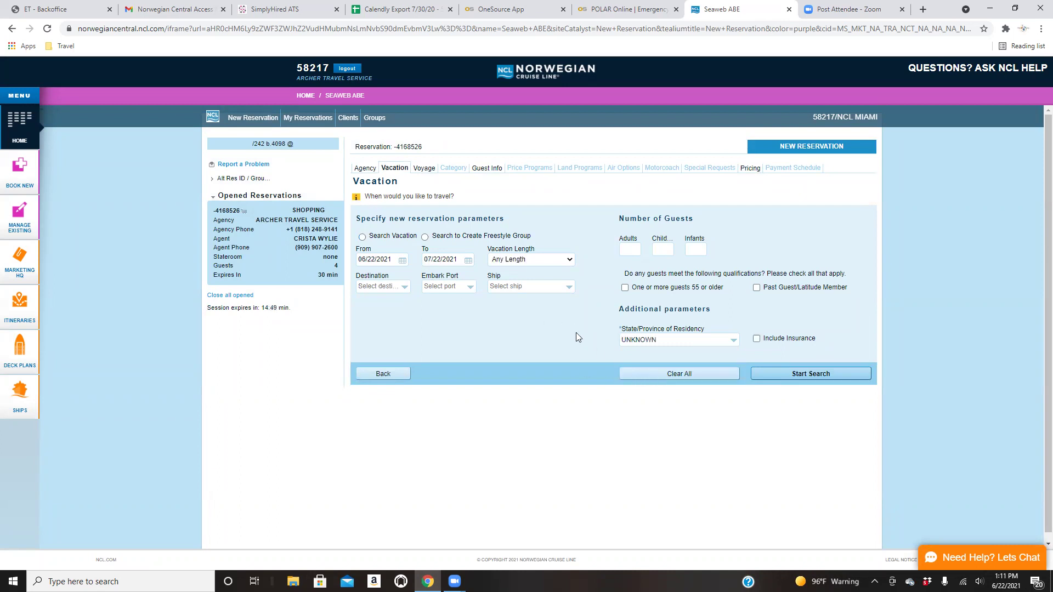
Set the start date of the cleared vacation search to 10/24/2021.
click(400, 261)
click(685, 277)
click(685, 276)
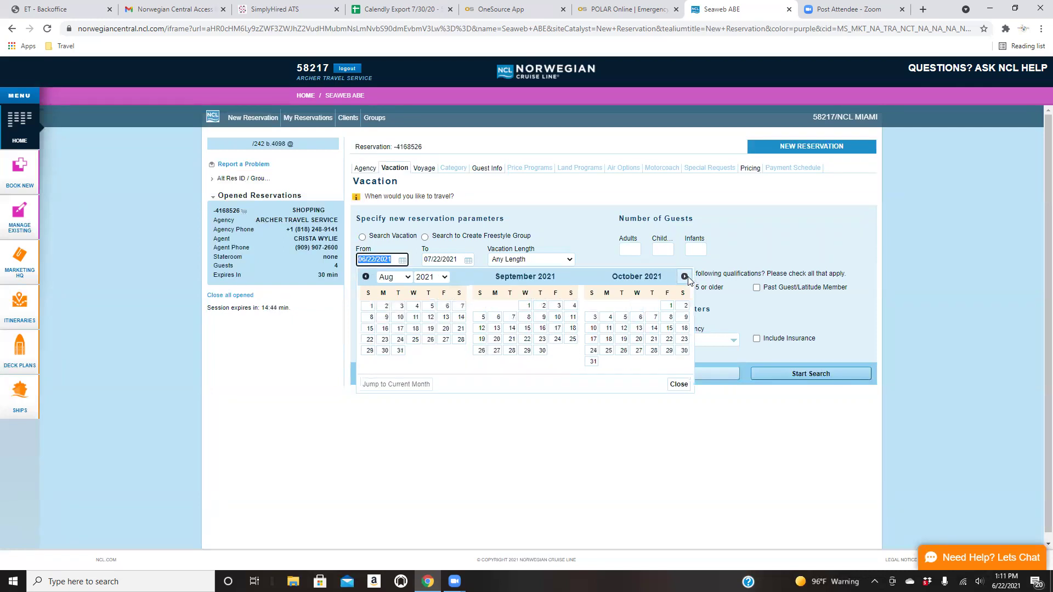
click(592, 351)
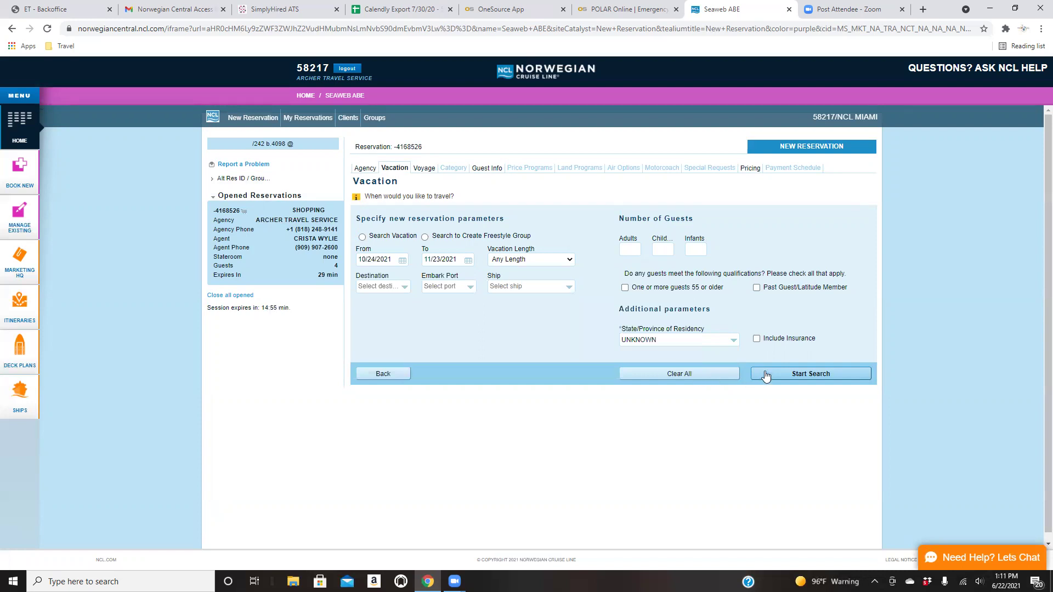
Enter 2 adults and 2 children with California (CA) as the state of residency, and try the voyage search.
click(625, 251)
click(662, 256)
click(662, 337)
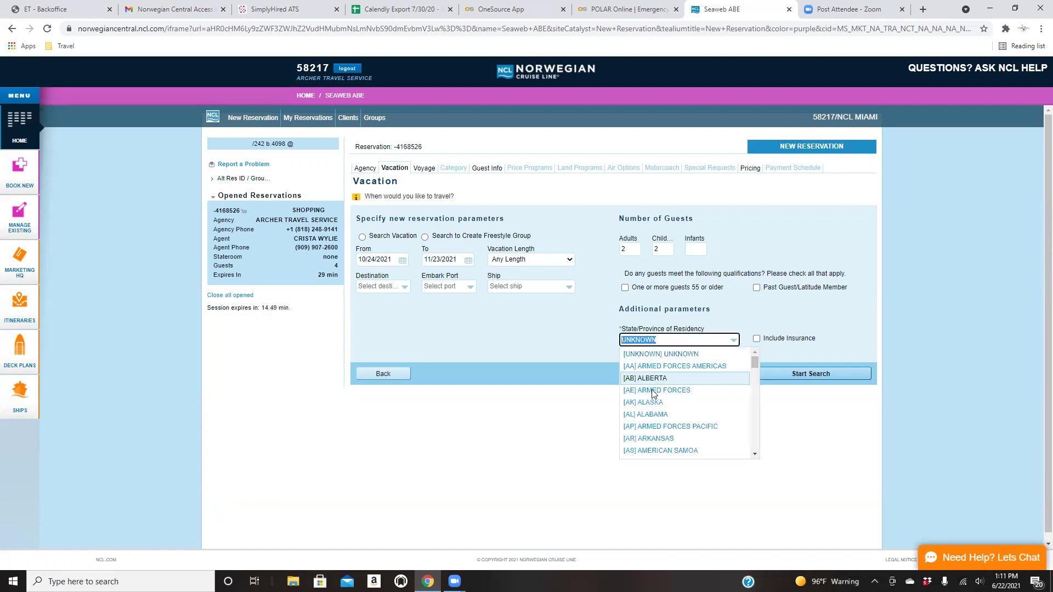
scroll(658, 389, down, 3)
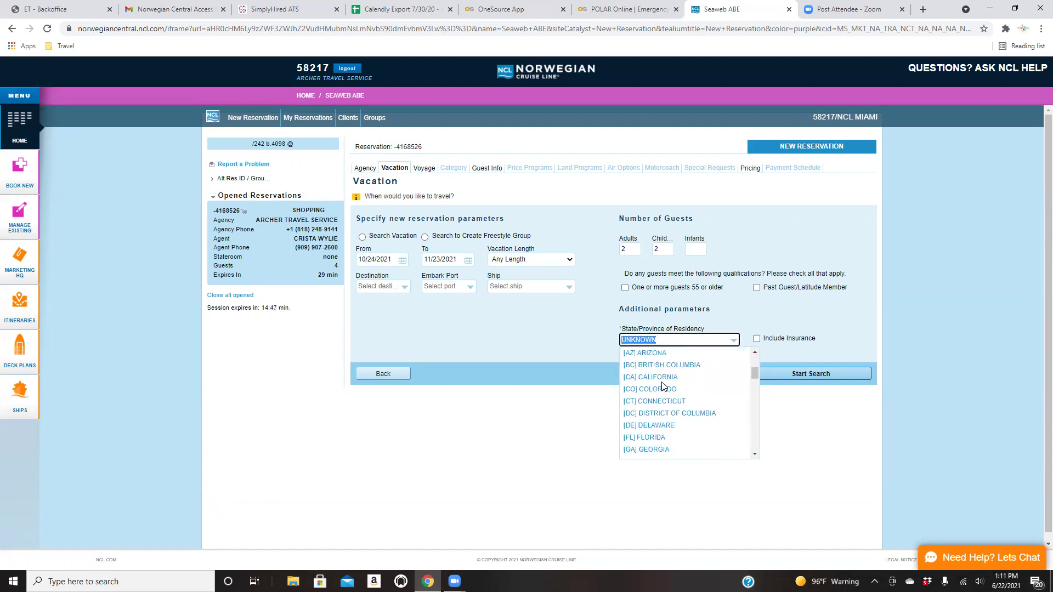
click(658, 377)
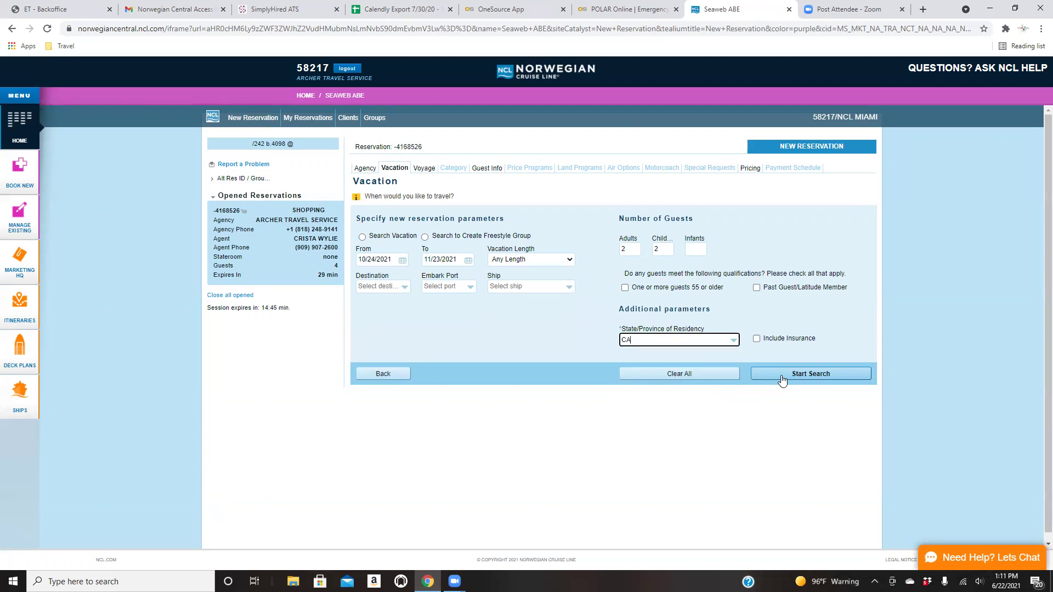
click(782, 378)
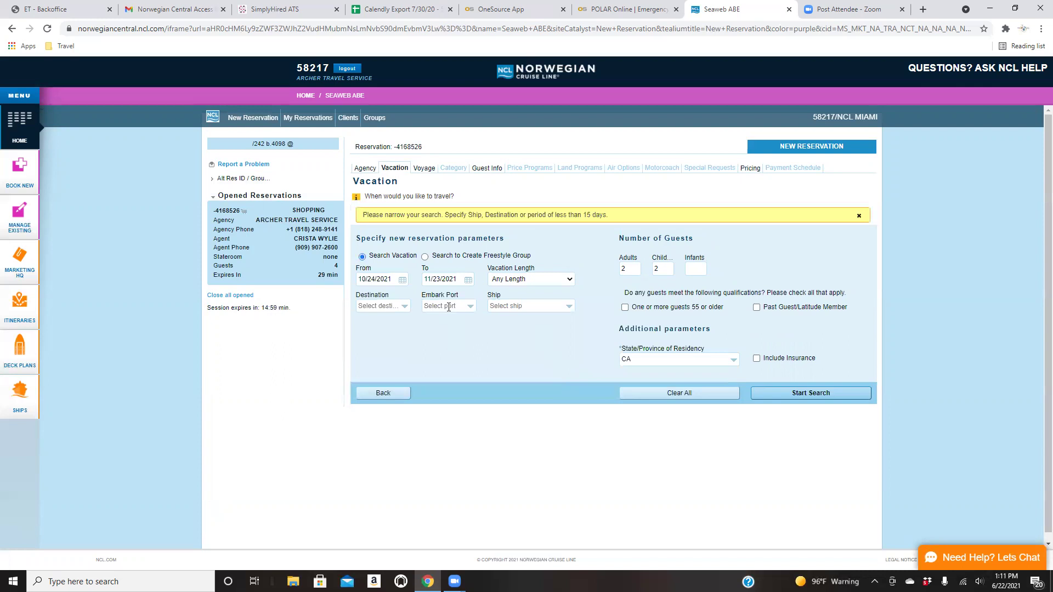
Search for voyages with the end date set to 10/31/2021 and sort the found cruises by number of days, shortest first.
click(445, 279)
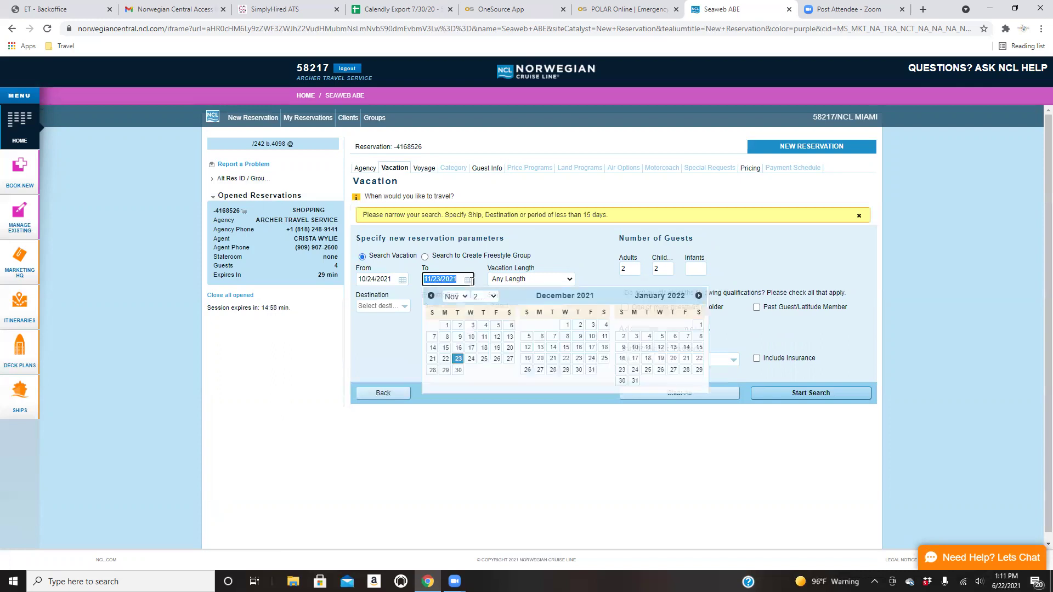
click(432, 297)
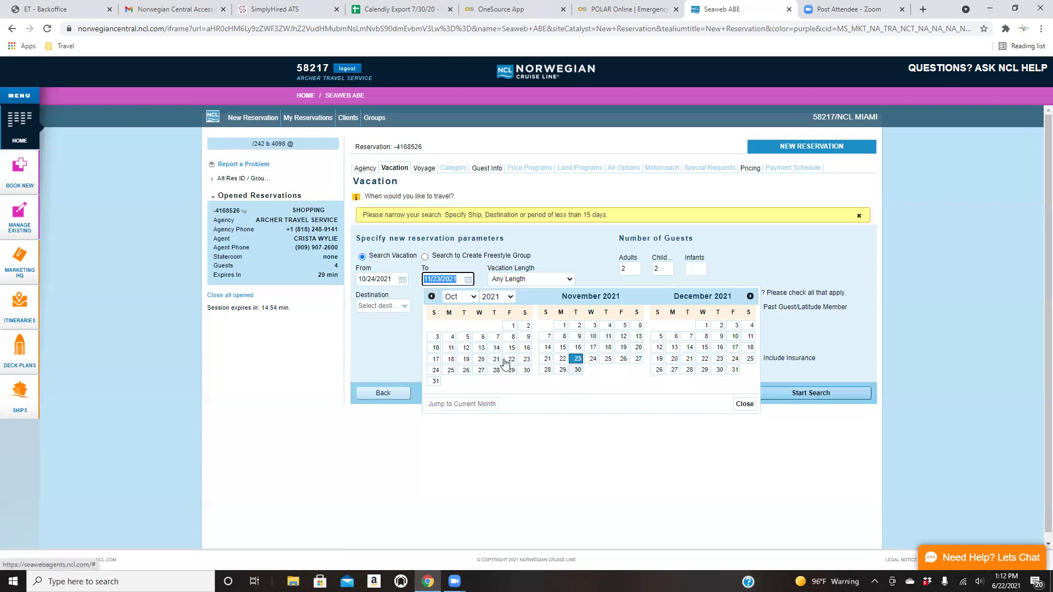
click(436, 381)
click(780, 394)
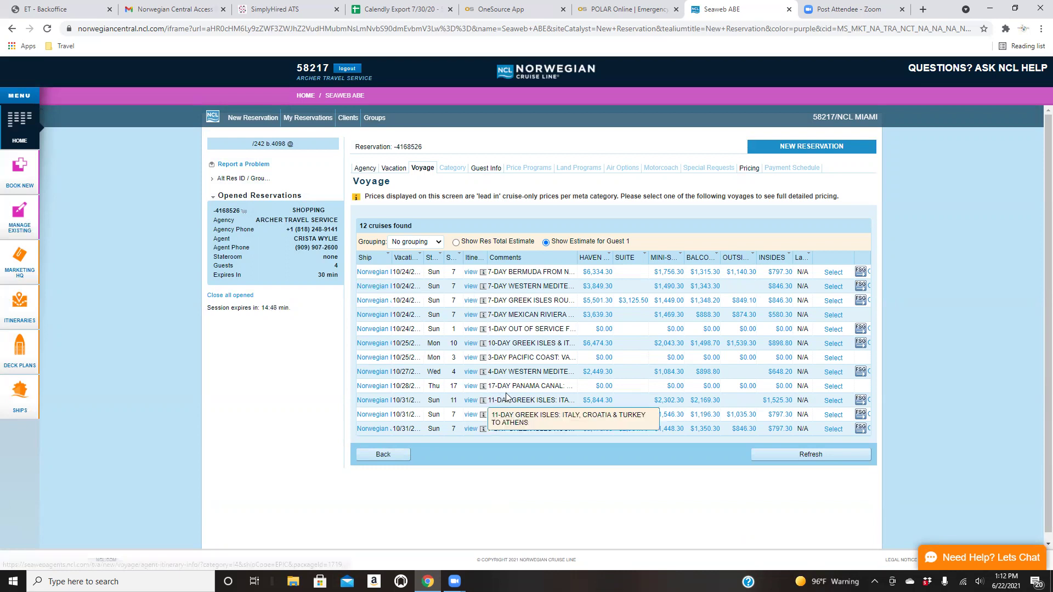
click(453, 259)
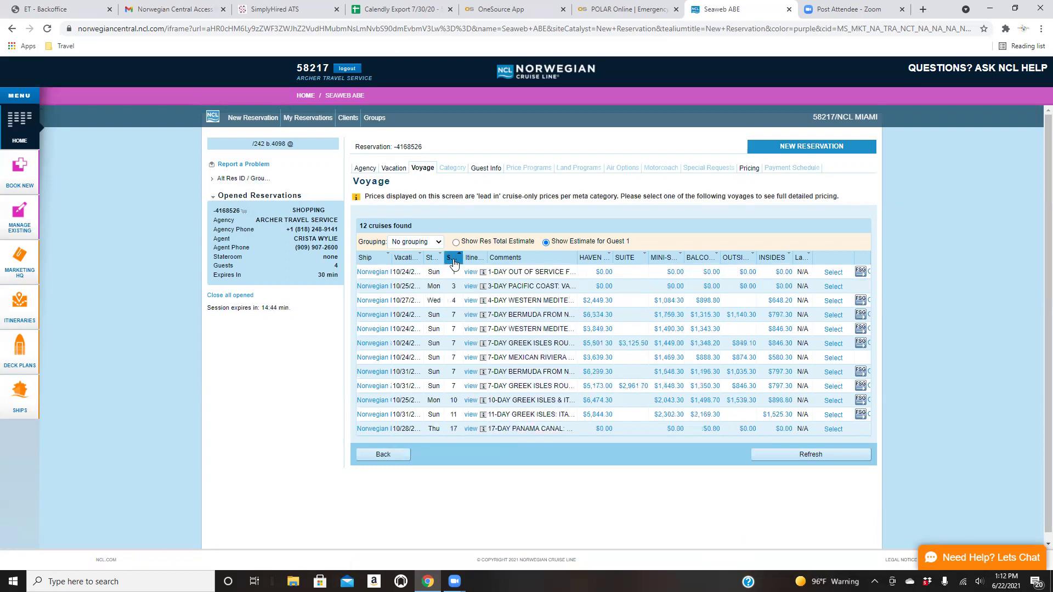
Re-sort the found cruises by number of days, longest first.
click(454, 263)
click(454, 263)
click(454, 263)
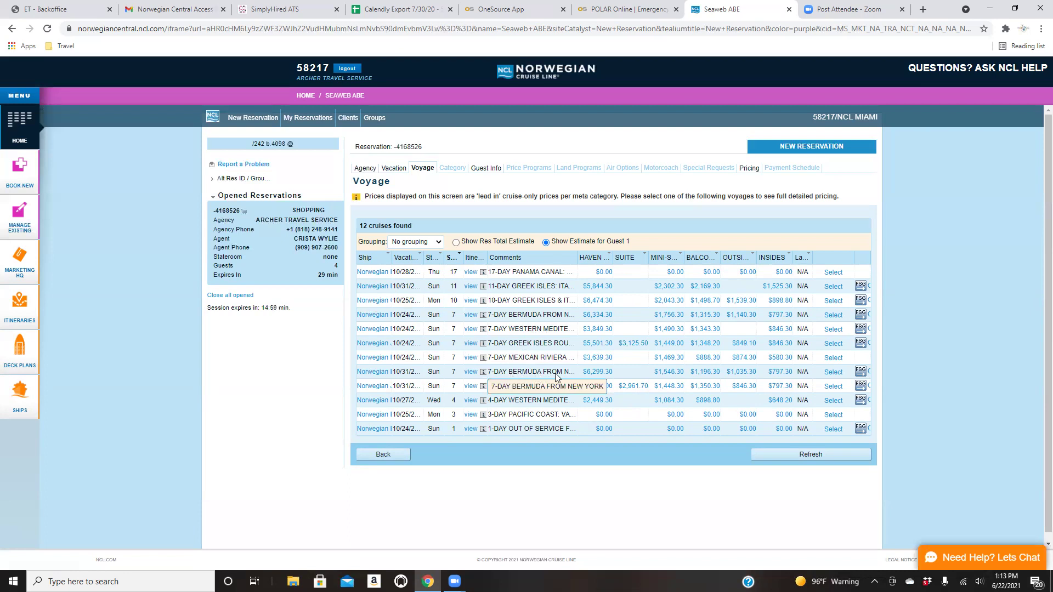
Review the itinerary of the 7-day Mexican Riviera sailing departing 10/24/2021 and select that voyage.
click(469, 357)
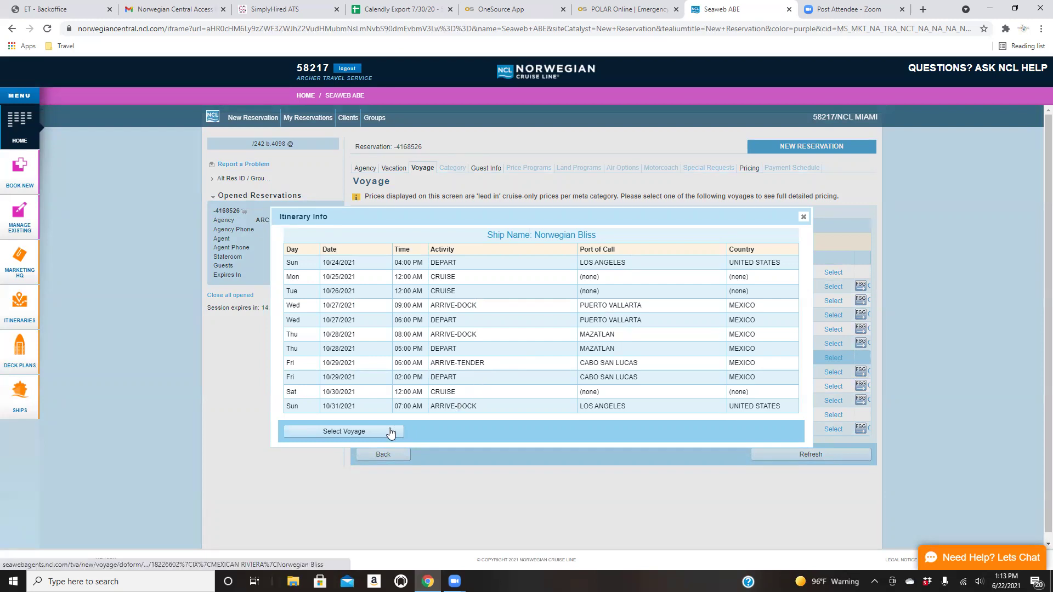
click(804, 217)
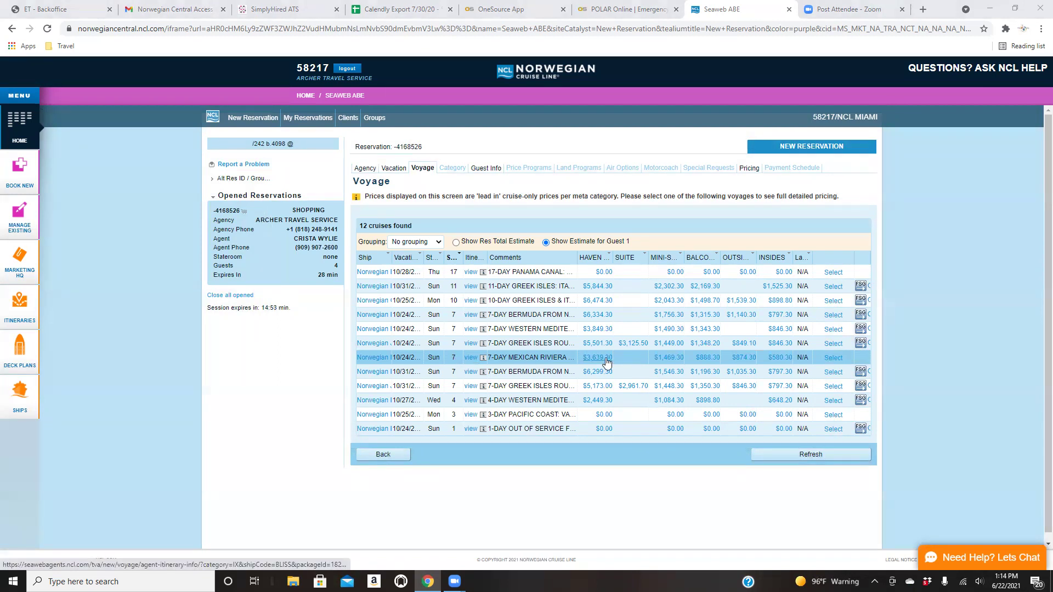
click(833, 358)
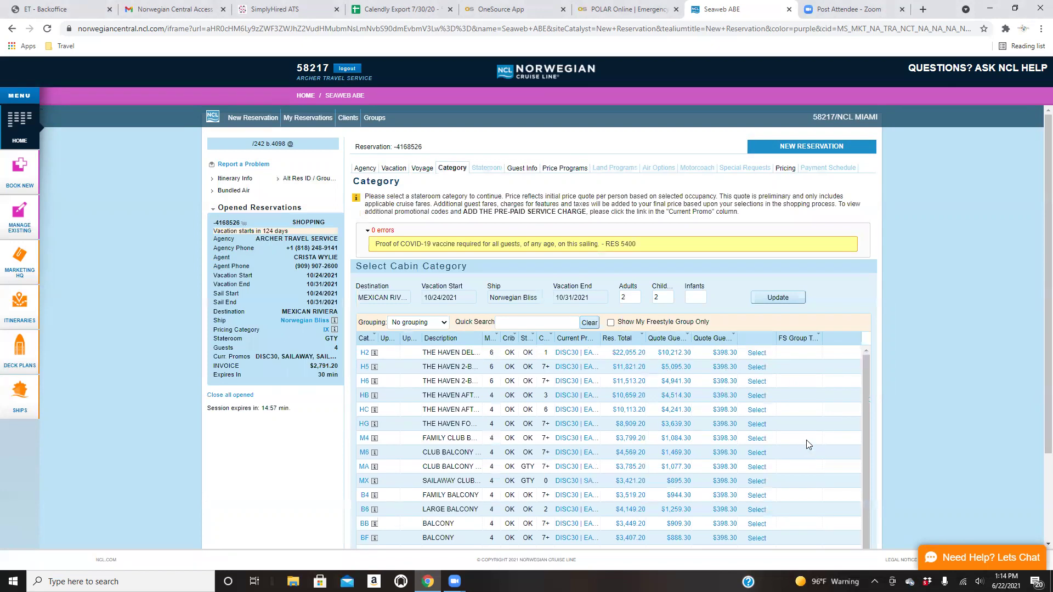
Look through the cabin categories and view the photo and full page of category MA, Club Balcony Suite.
scroll(966, 442, down, 2)
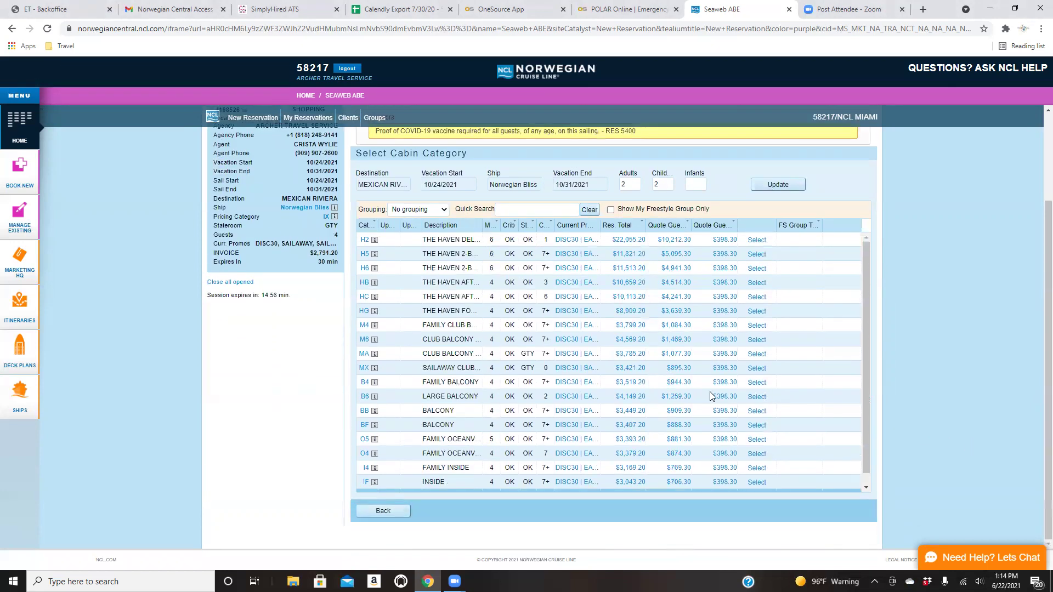
scroll(810, 405, up, 1)
scroll(806, 406, up, 1)
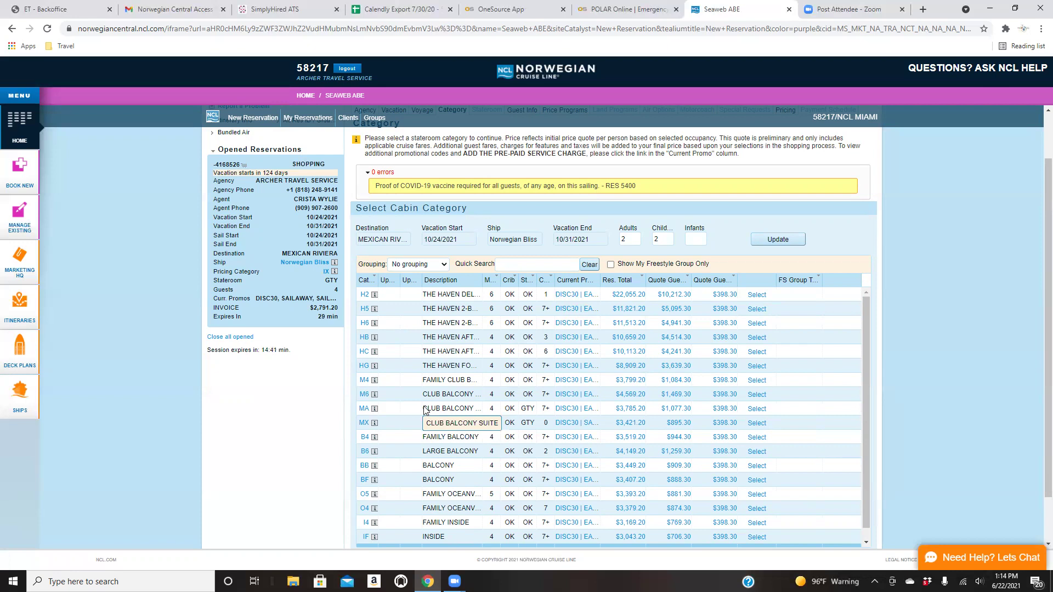
click(376, 410)
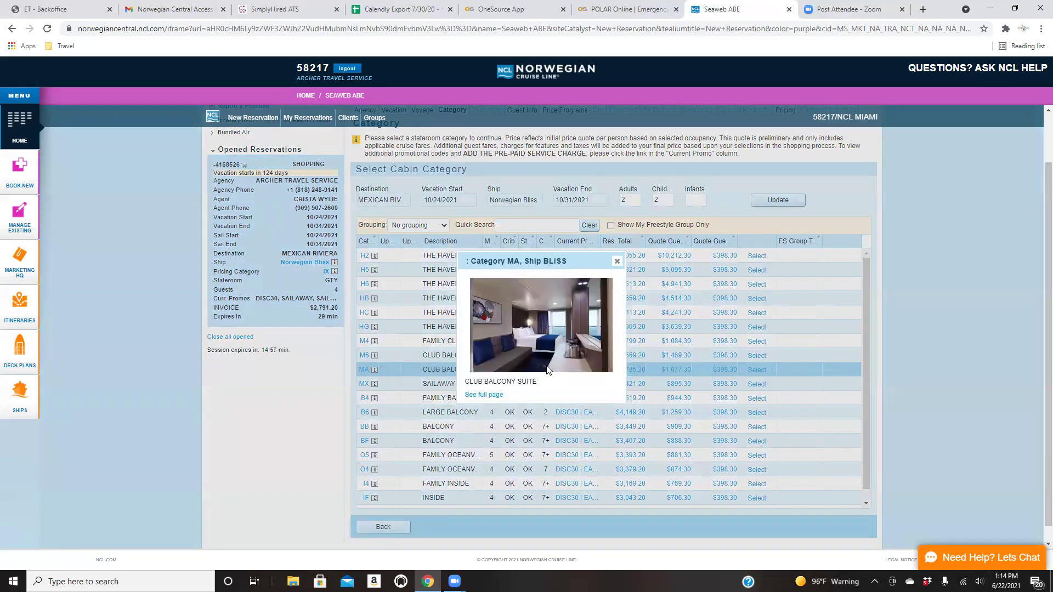
click(493, 395)
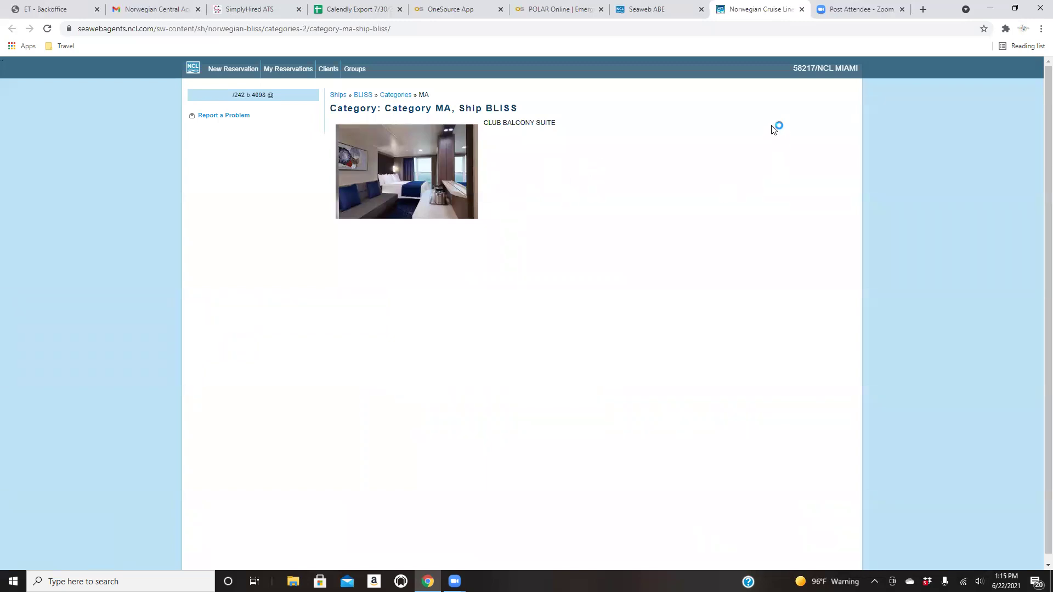
click(802, 10)
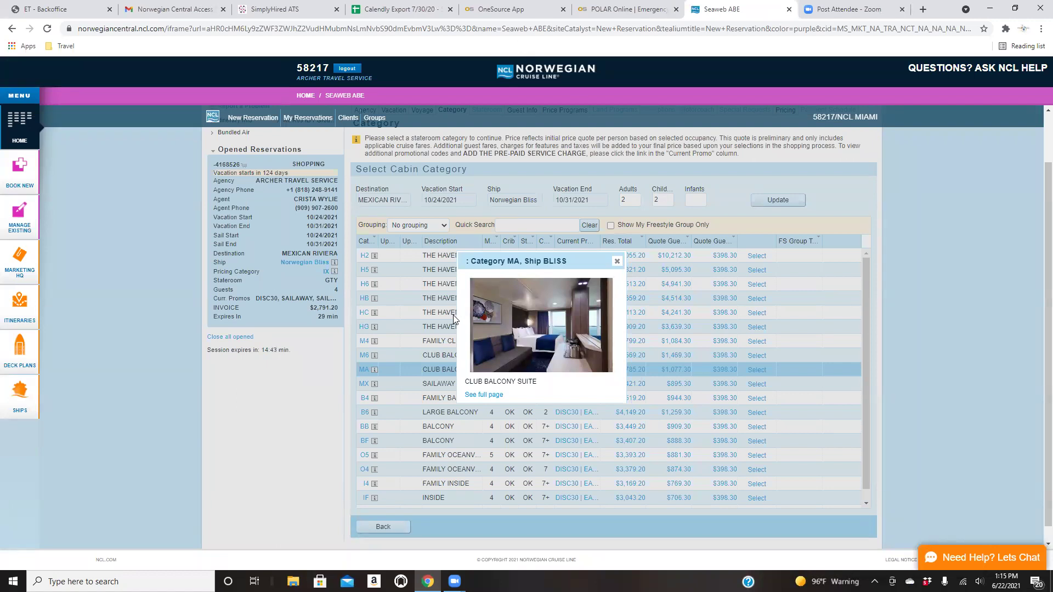
click(617, 262)
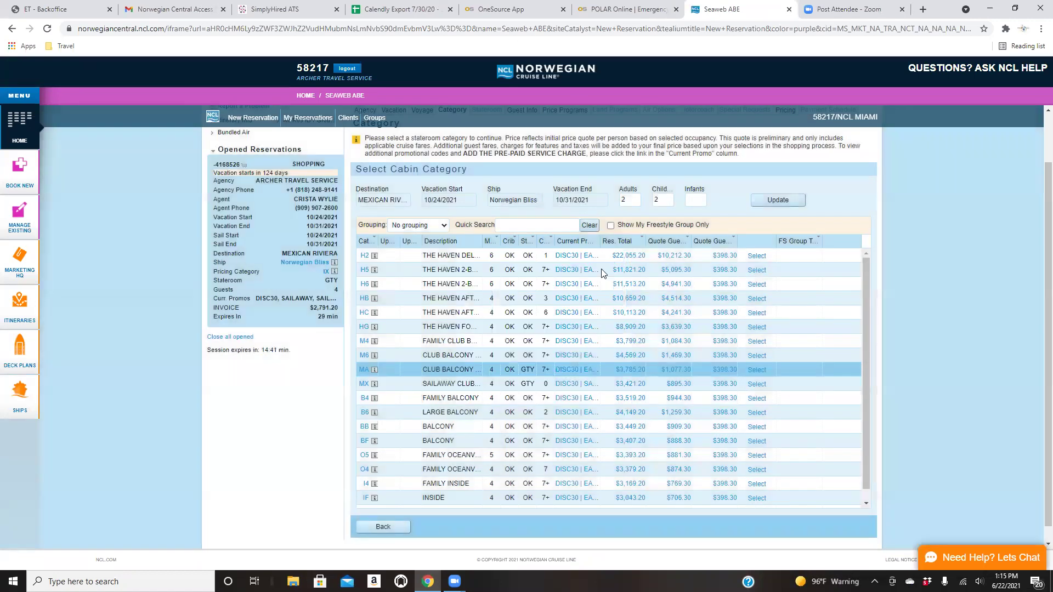
Preview category HC, the Haven aft-facing penthouse, and search the web in a new tab for "norweign haven penthouse tour".
click(375, 315)
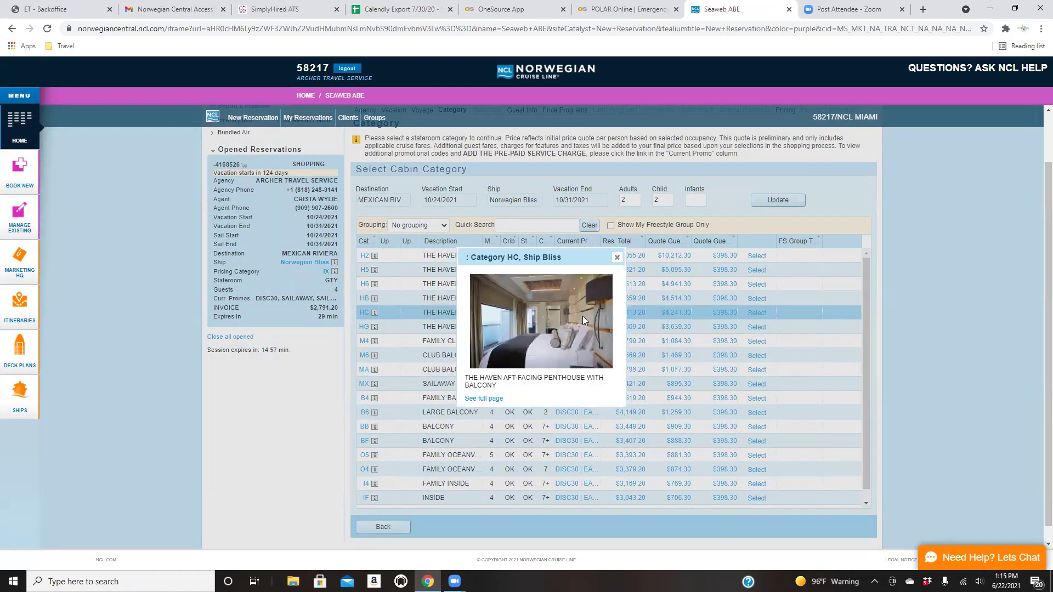
click(924, 9)
click(802, 30)
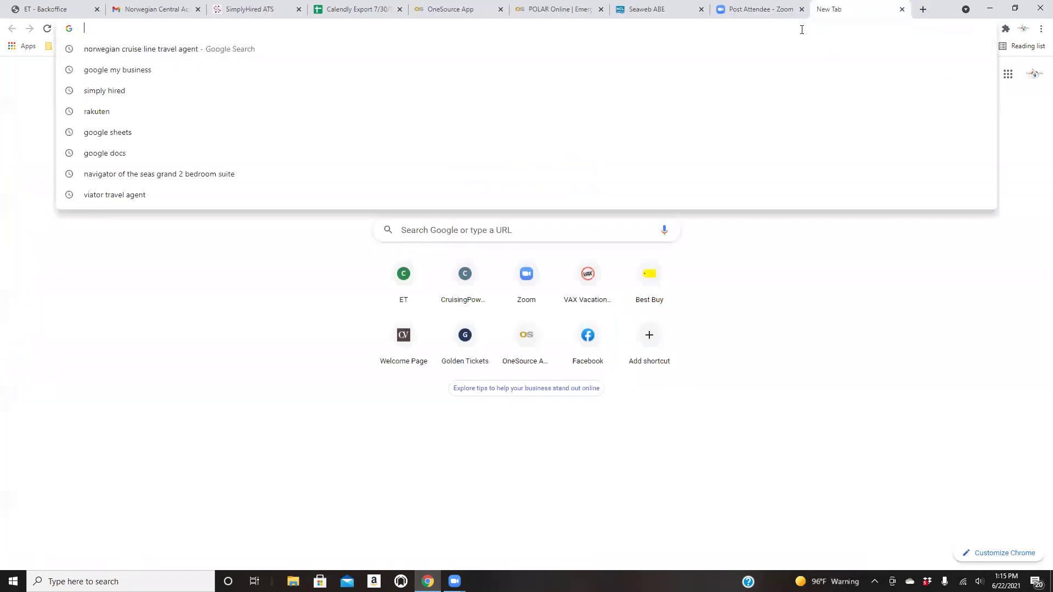
text(the h)
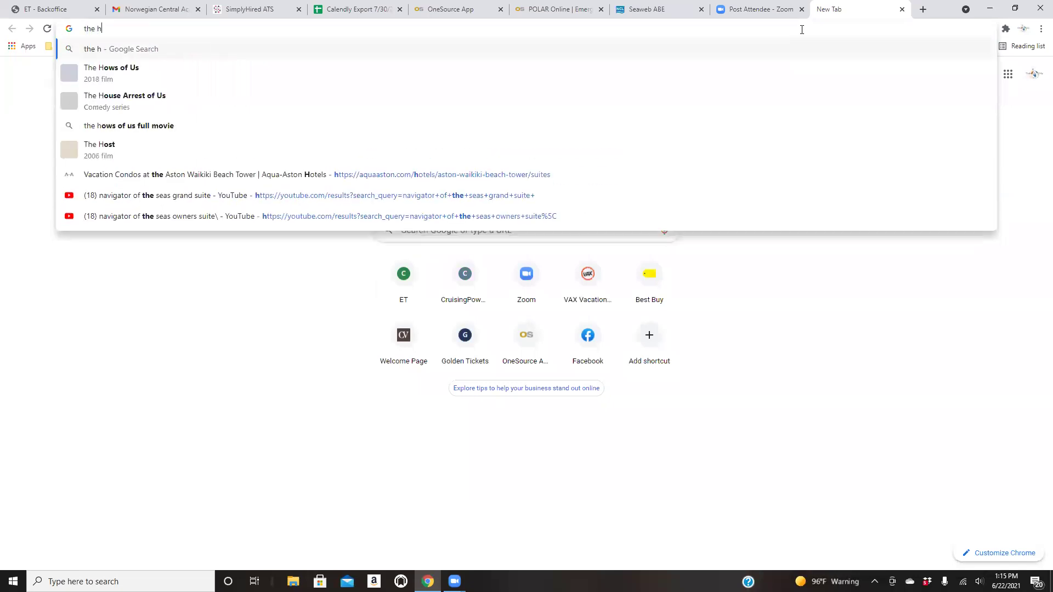
key(BackSpace)
key(BackSpace)
key(BackSpace)
key(BackSpace)
key(BackSpace)
text(no)
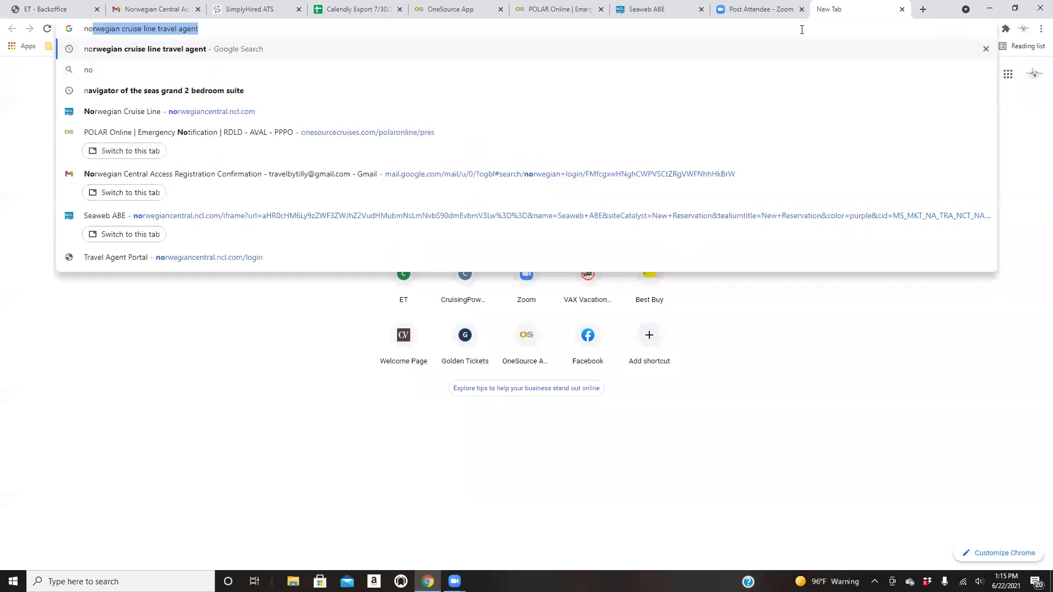
text(rweign)
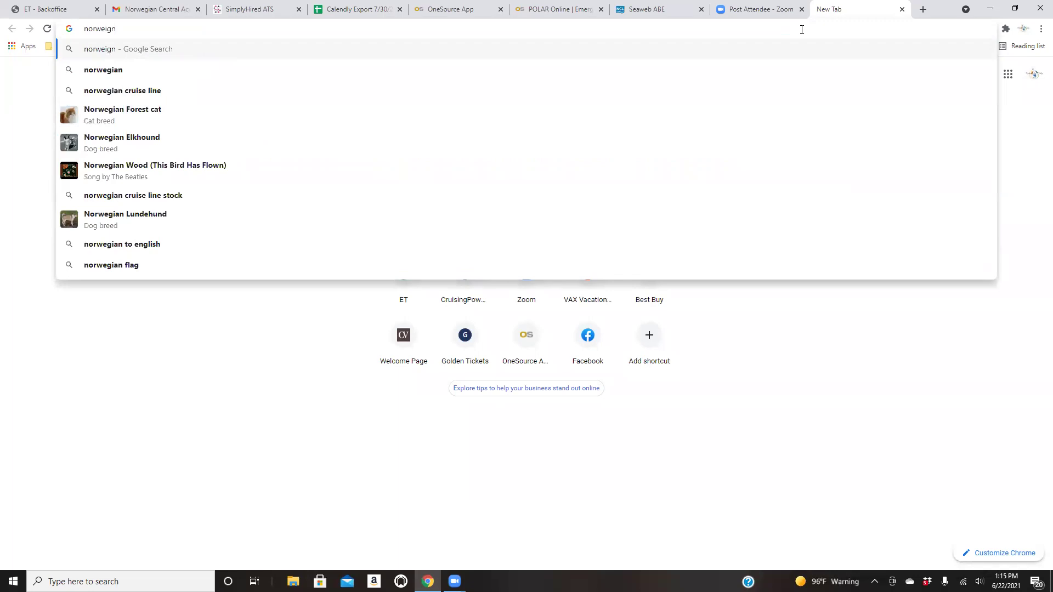
text( haven)
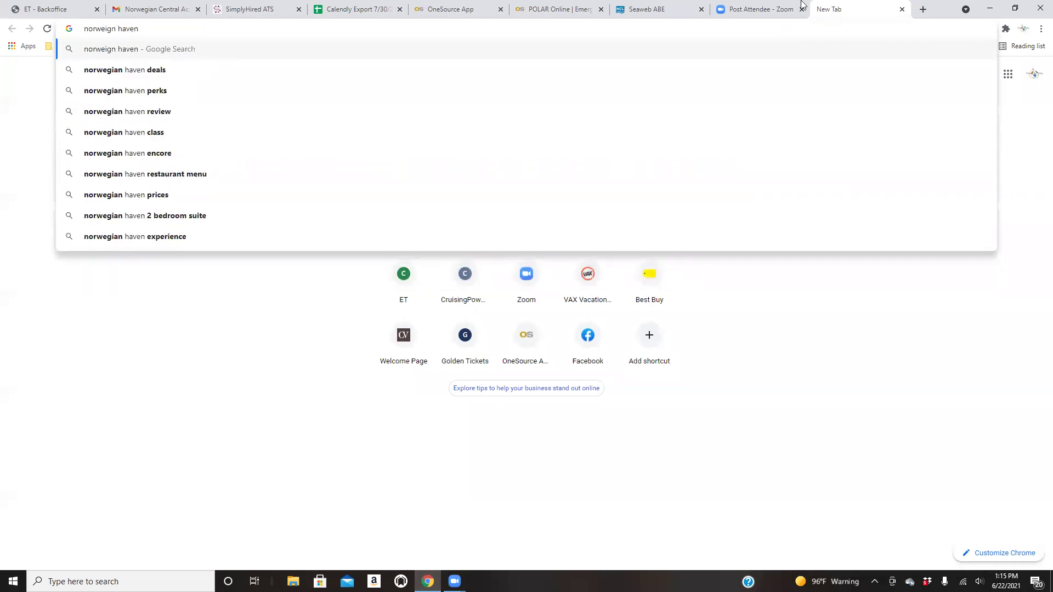
click(643, 11)
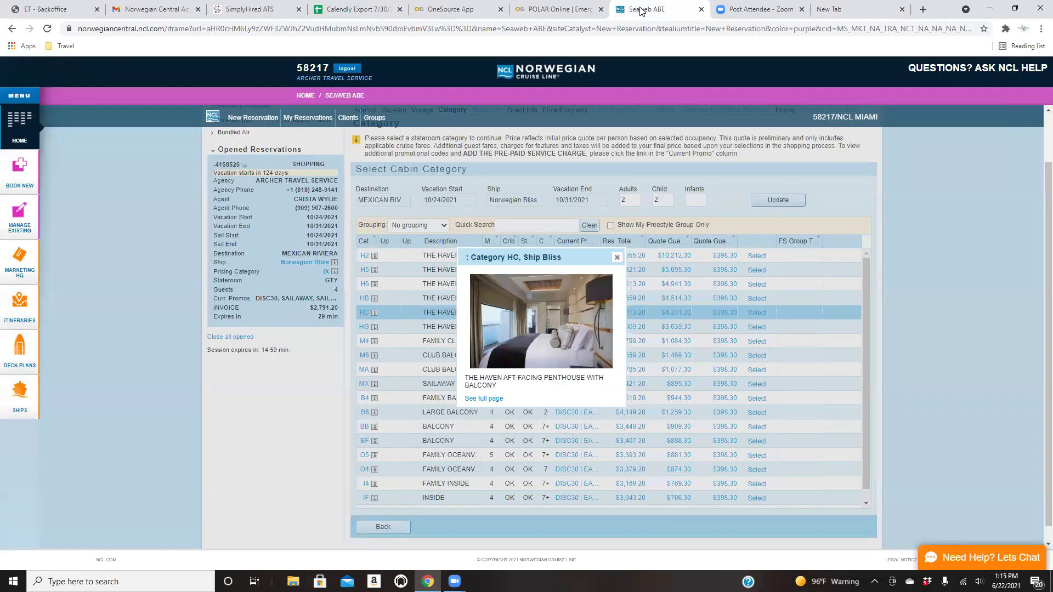
click(841, 12)
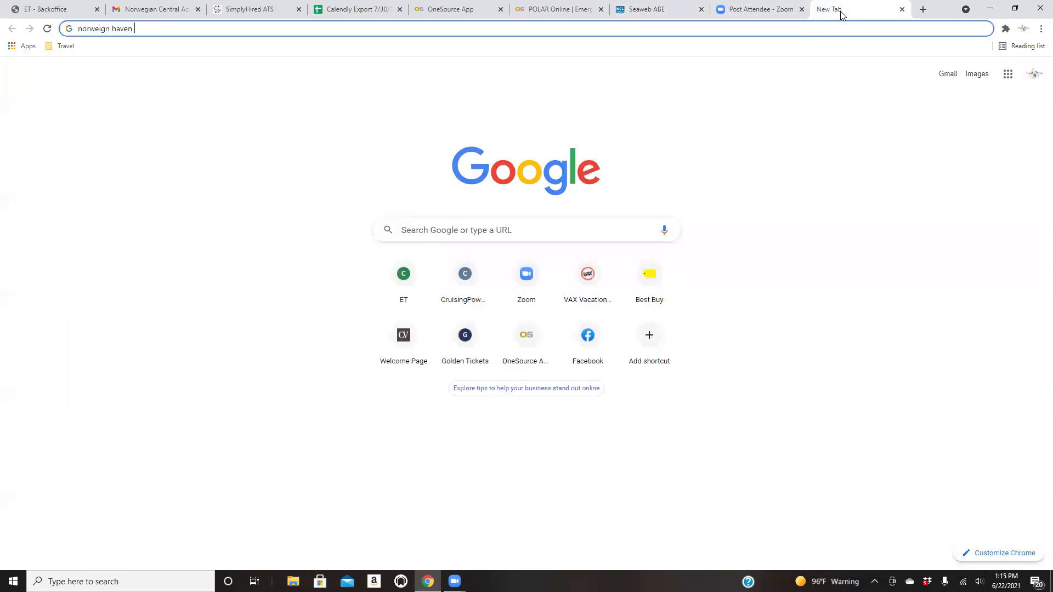
text(penthouse)
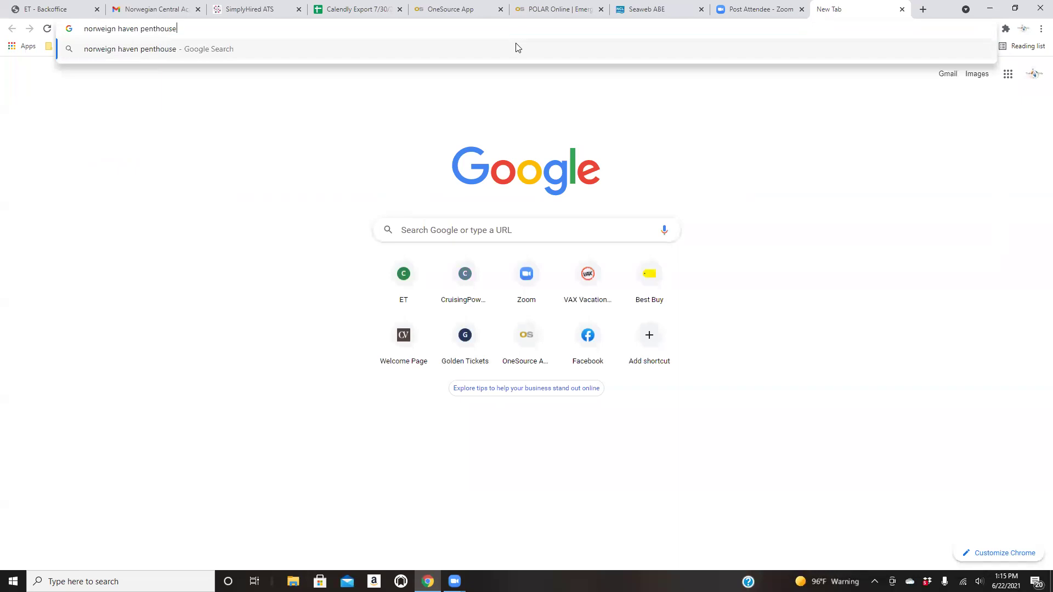
text( tour)
key(Return)
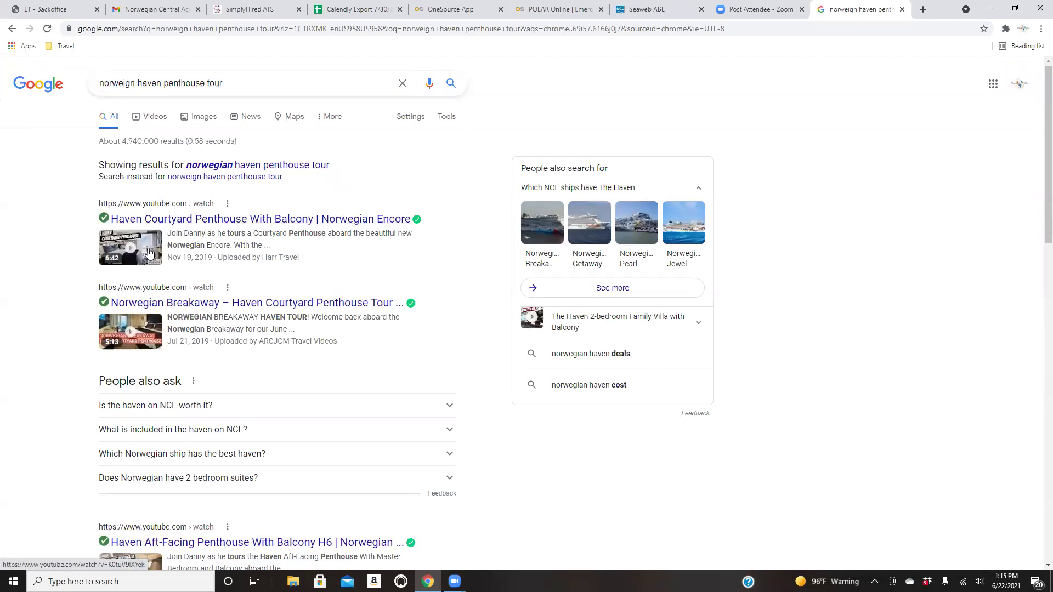
Play the Haven Courtyard Penthouse With Balcony tour video, skipping the ads, and return to the Seaweb ABE category list with the HC preview closed.
click(147, 253)
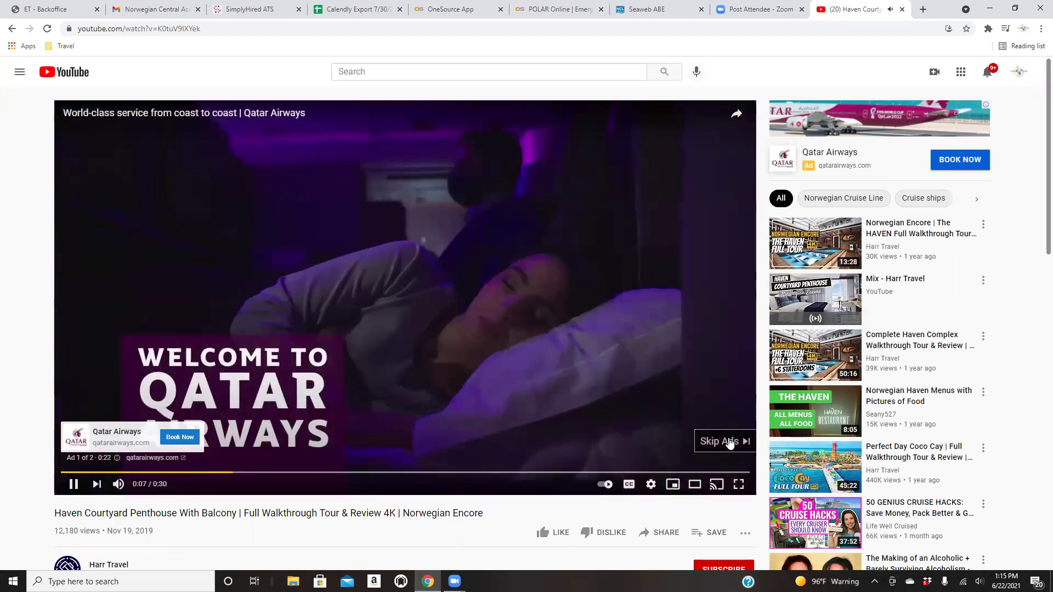
click(724, 442)
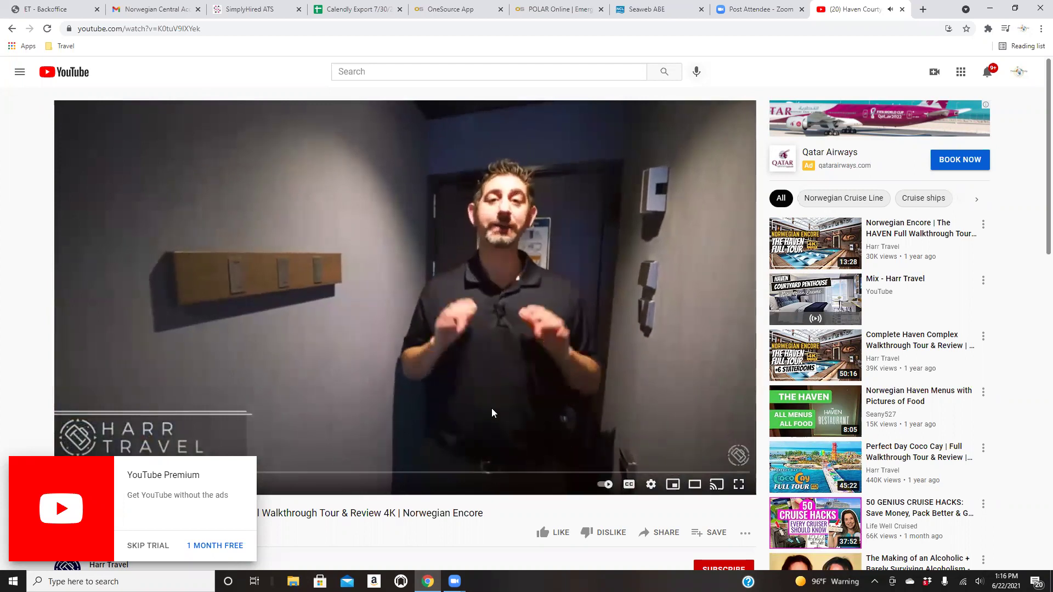
click(137, 546)
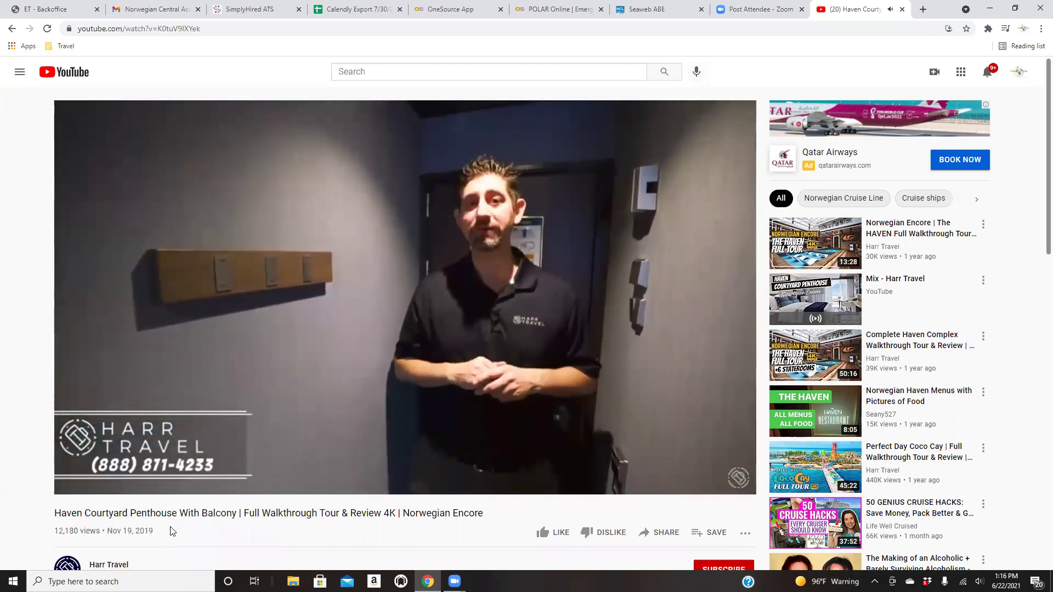
scroll(606, 363, down, 3)
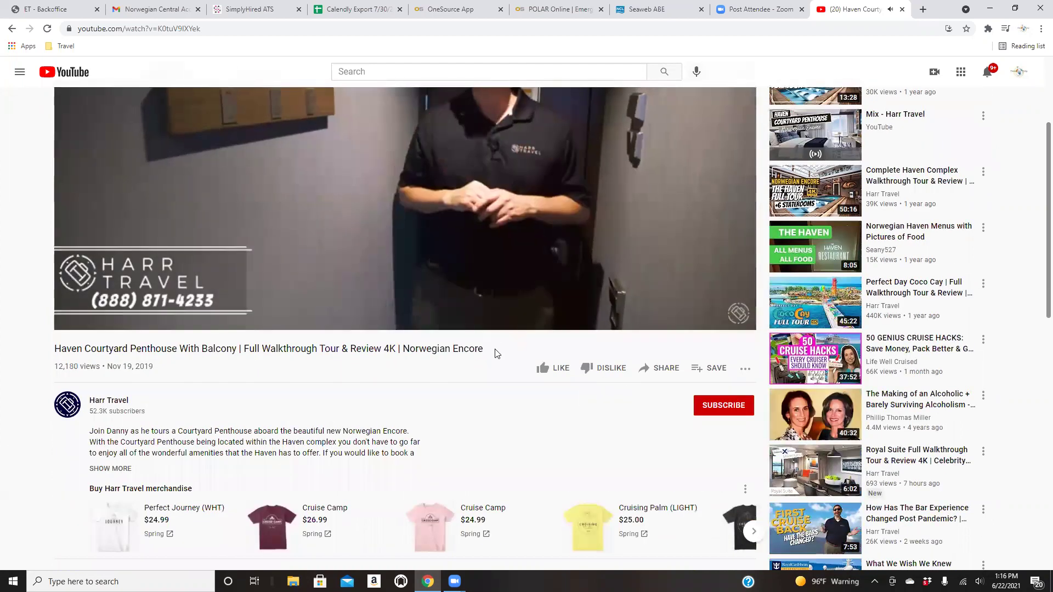
scroll(495, 352, up, 3)
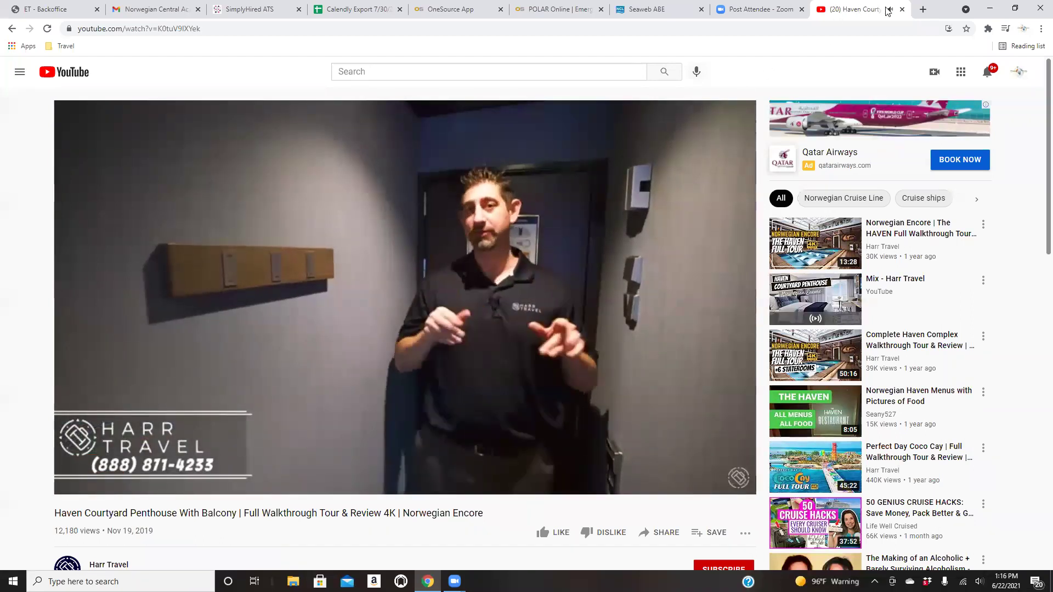
click(903, 9)
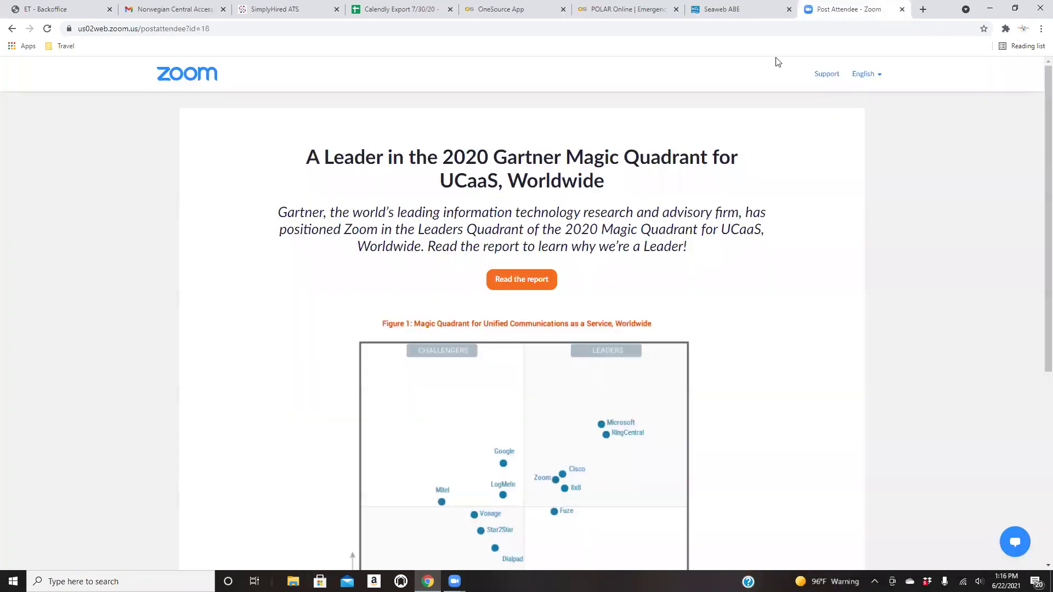
click(722, 11)
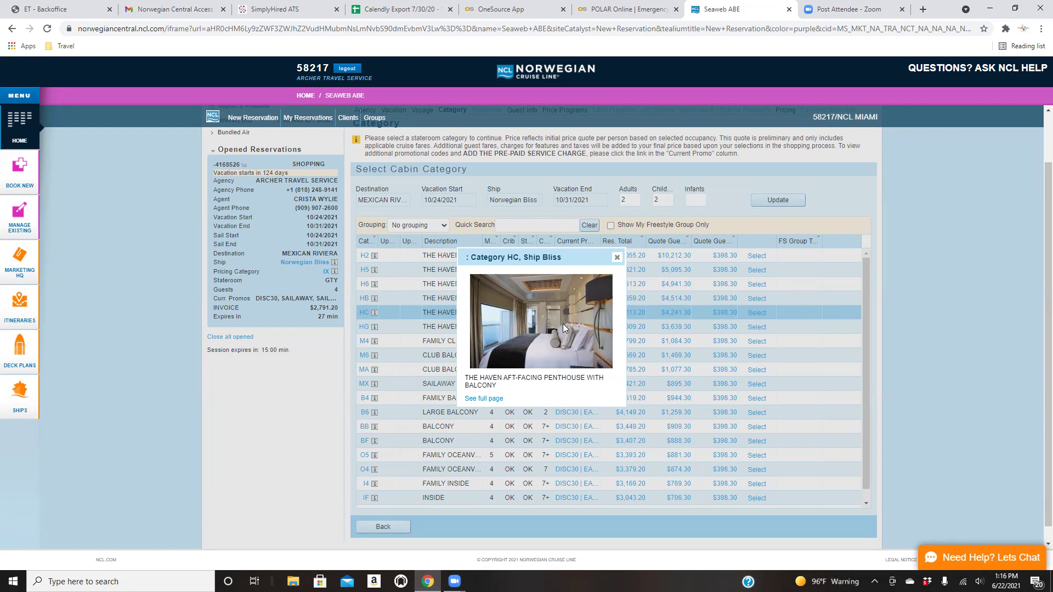
click(616, 257)
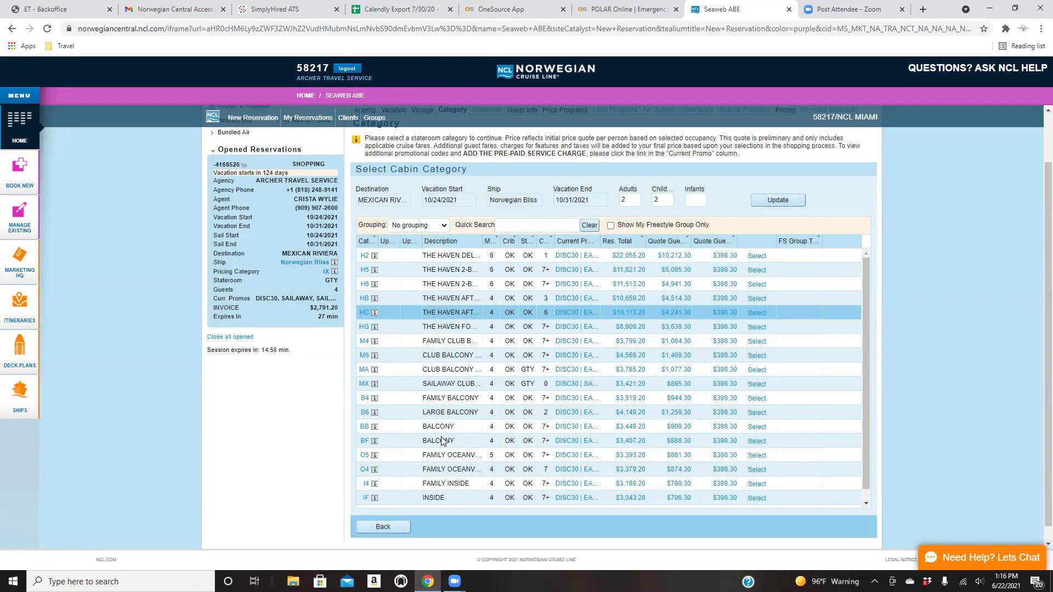
Compare the remaining cabin categories and select the O4 family oceanview category.
scroll(460, 442, down, 1)
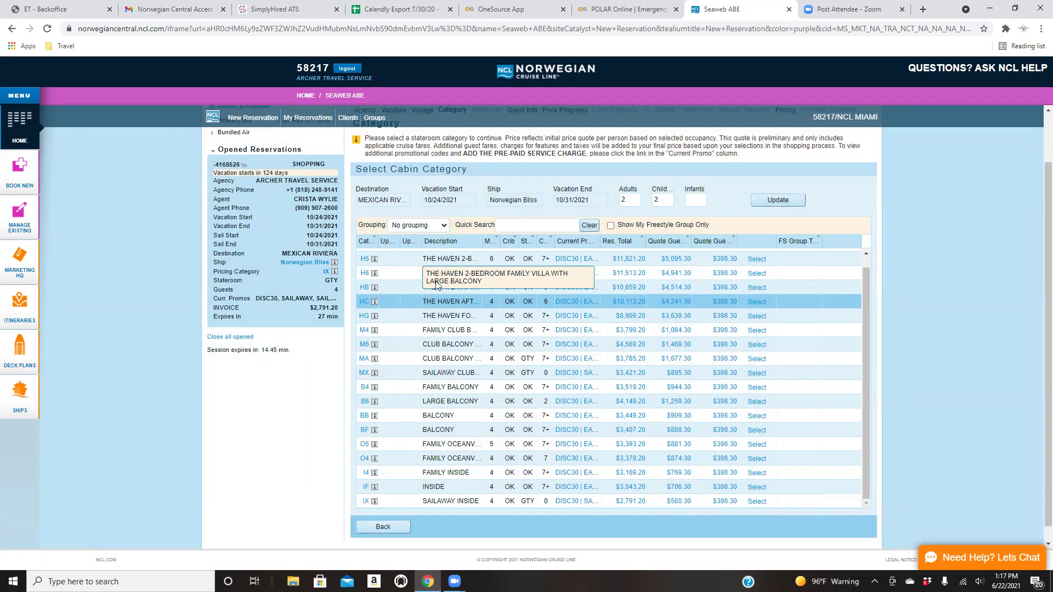
scroll(455, 466, down, 1)
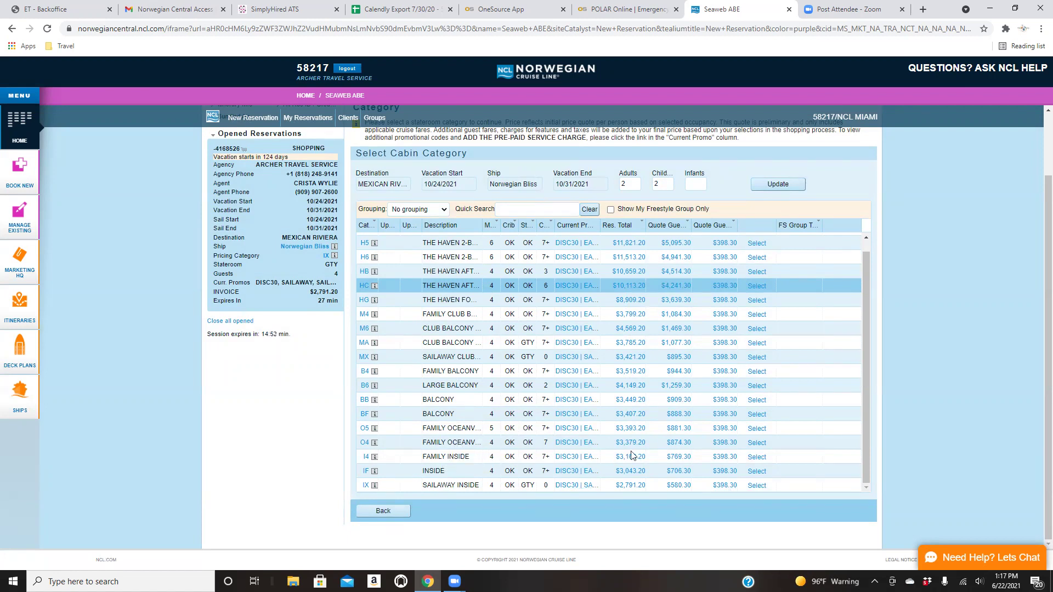
click(755, 443)
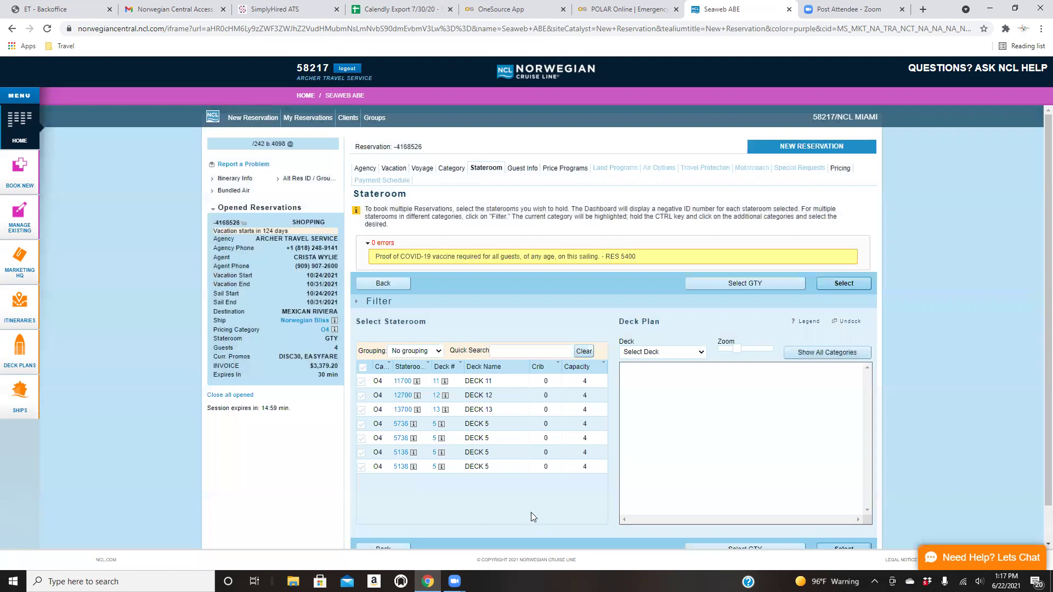
Display Deck 5 in the deck plan and examine its stateroom locations at a smaller zoom.
scroll(514, 508, down, 1)
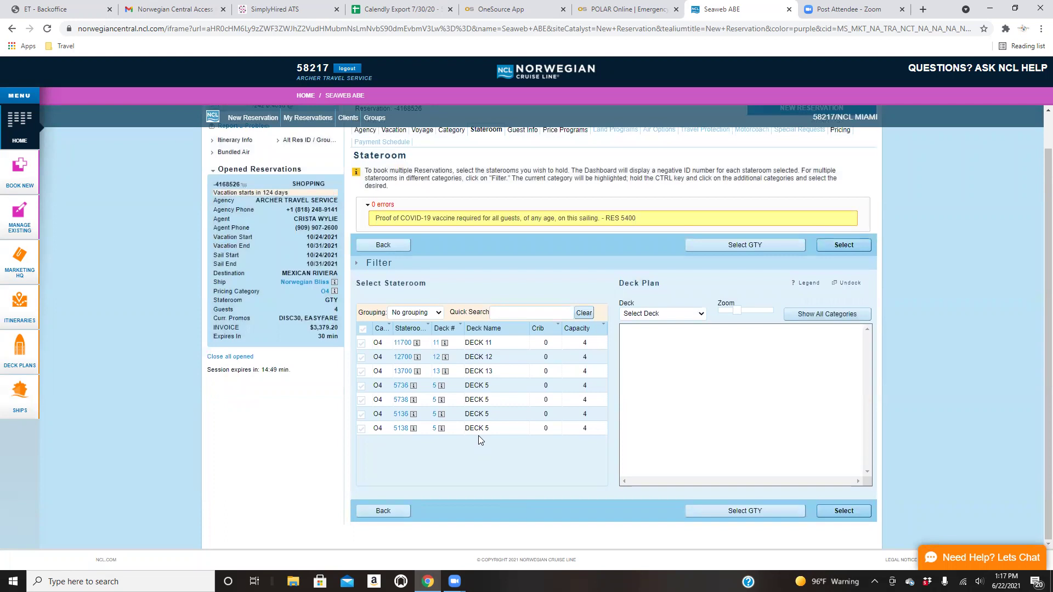
click(651, 318)
click(631, 348)
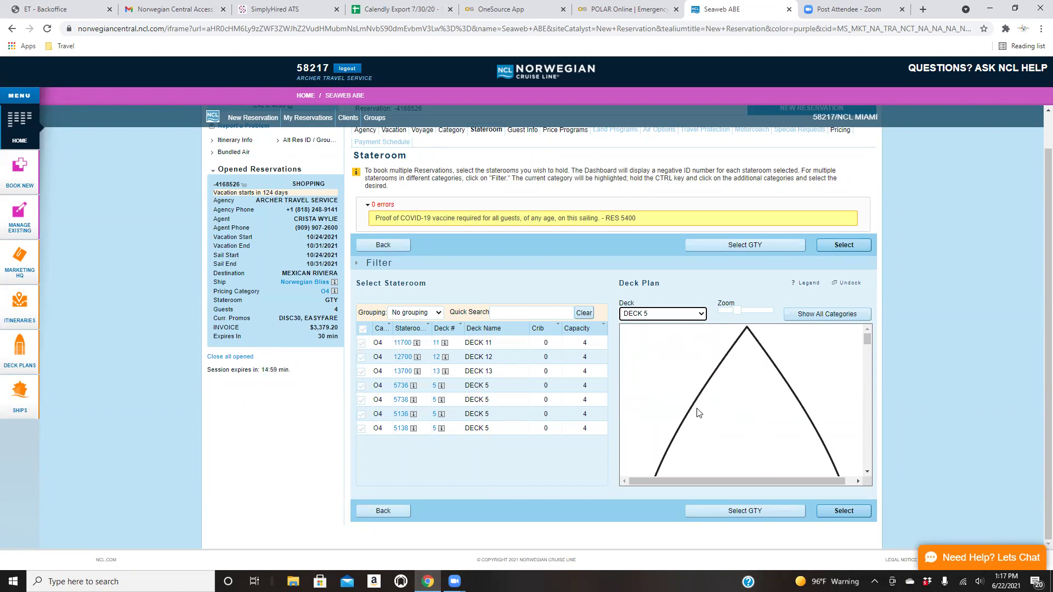
scroll(698, 407, down, 7)
scroll(698, 406, down, 5)
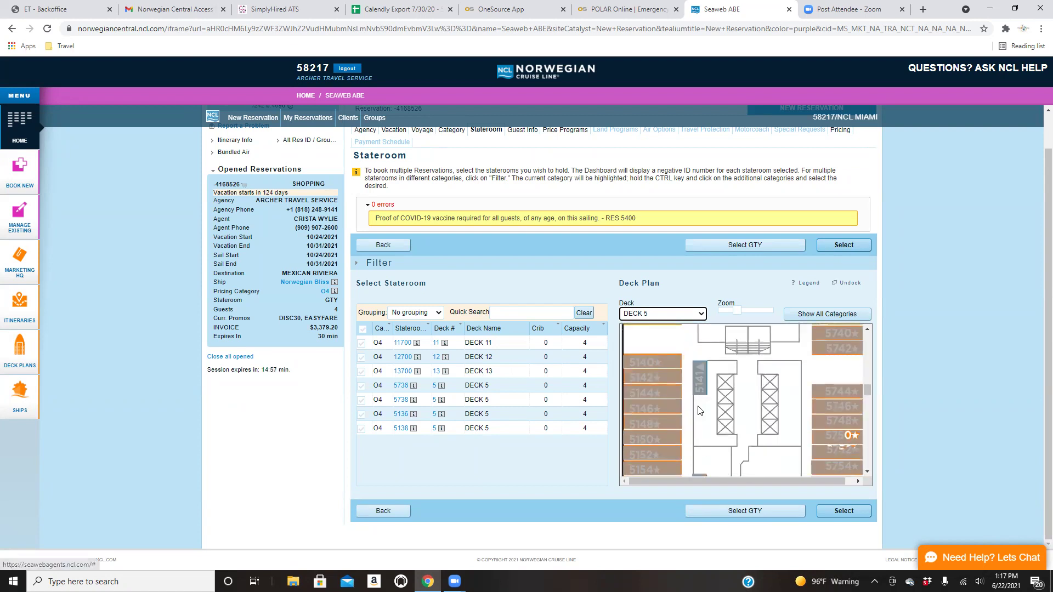
drag(735, 312, 727, 316)
scroll(771, 402, down, 2)
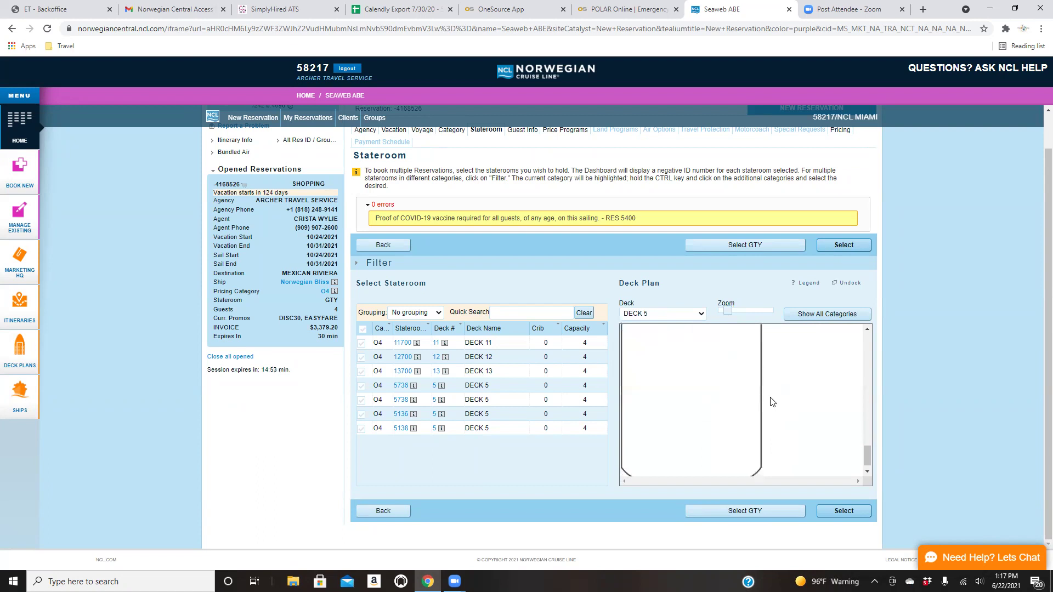
Locate the available O4 staterooms on the Deck 5 plan and examine what surrounds them.
scroll(771, 402, up, 2)
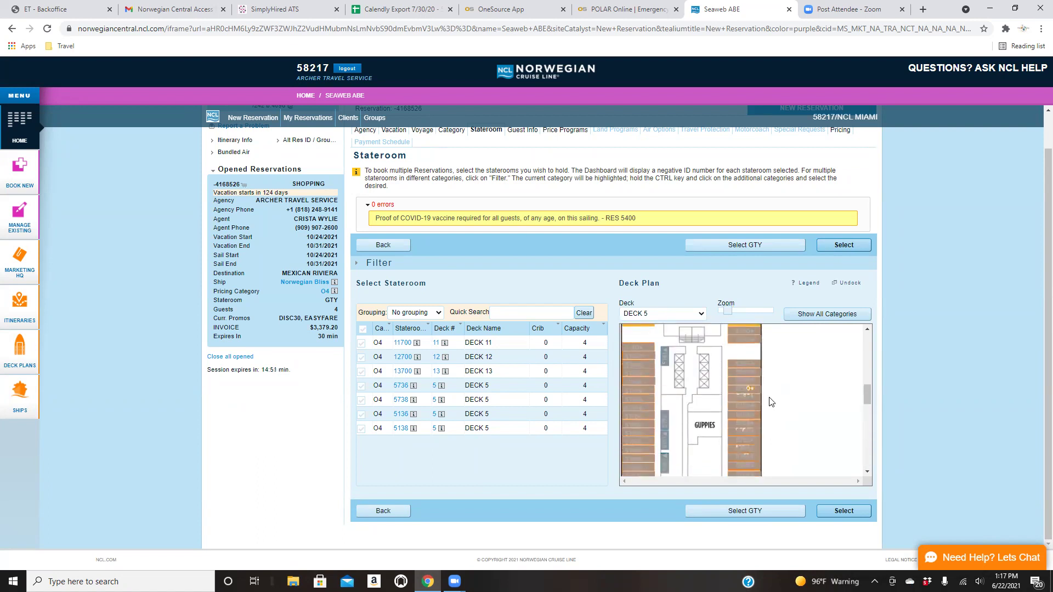
scroll(770, 402, up, 3)
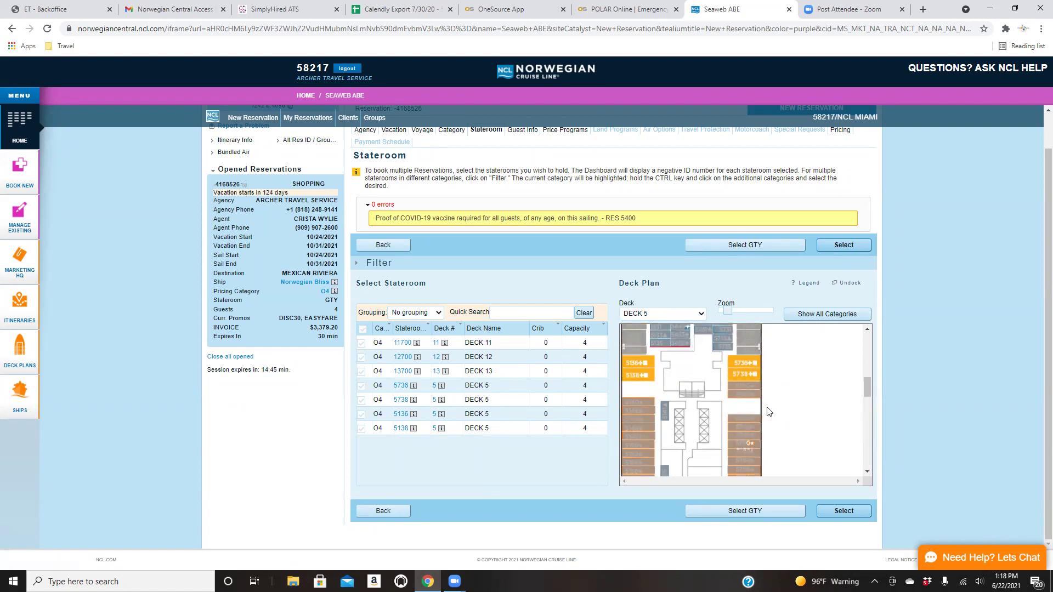
scroll(782, 415, up, 5)
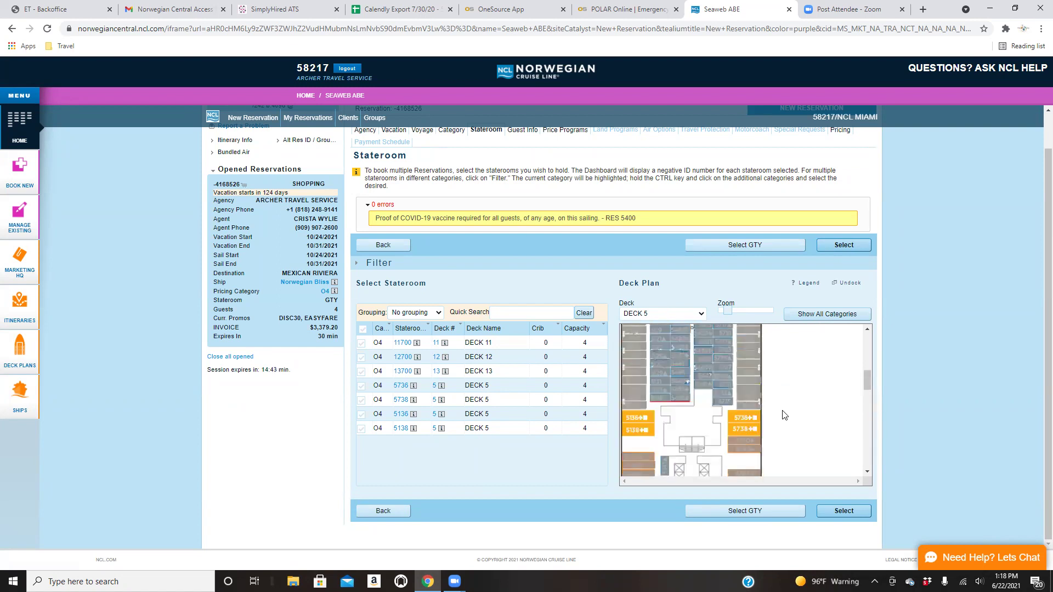
scroll(784, 415, down, 5)
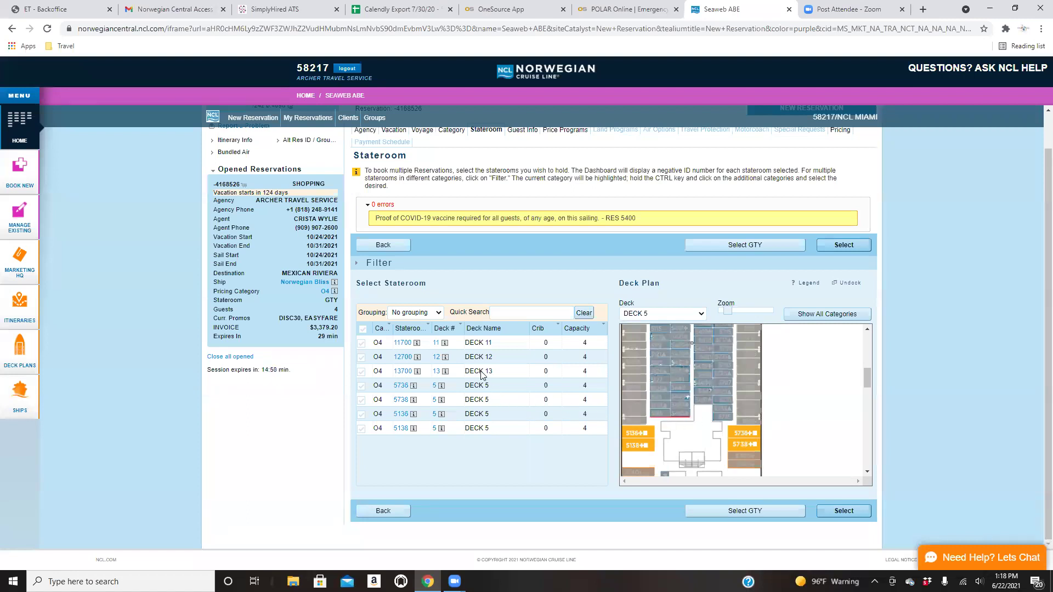
Display the plans of Deck 13, Deck 12 and Deck 11 in turn and examine where their O4 staterooms lie.
click(668, 316)
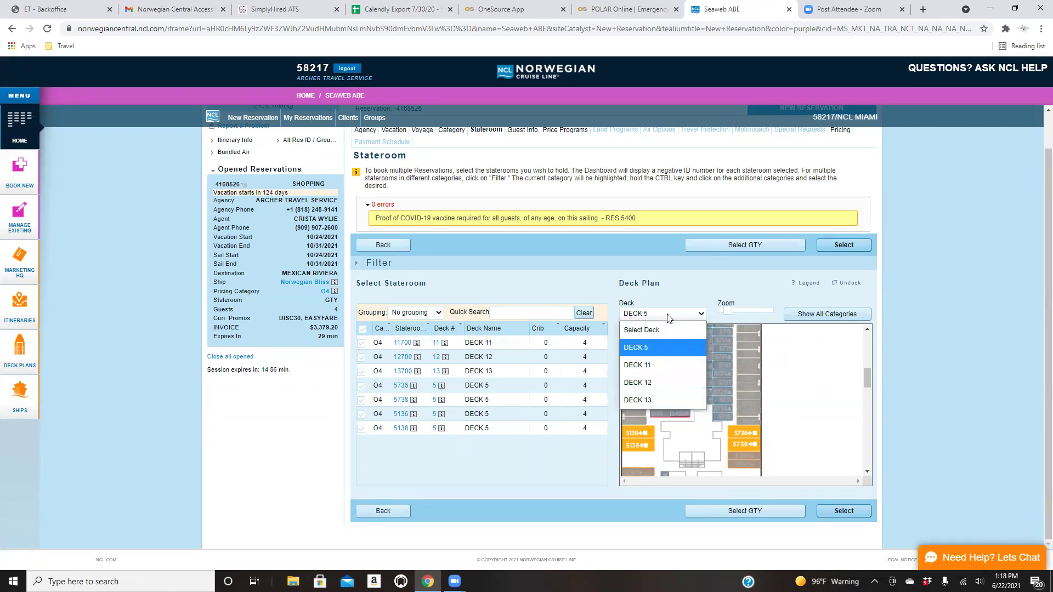
click(645, 401)
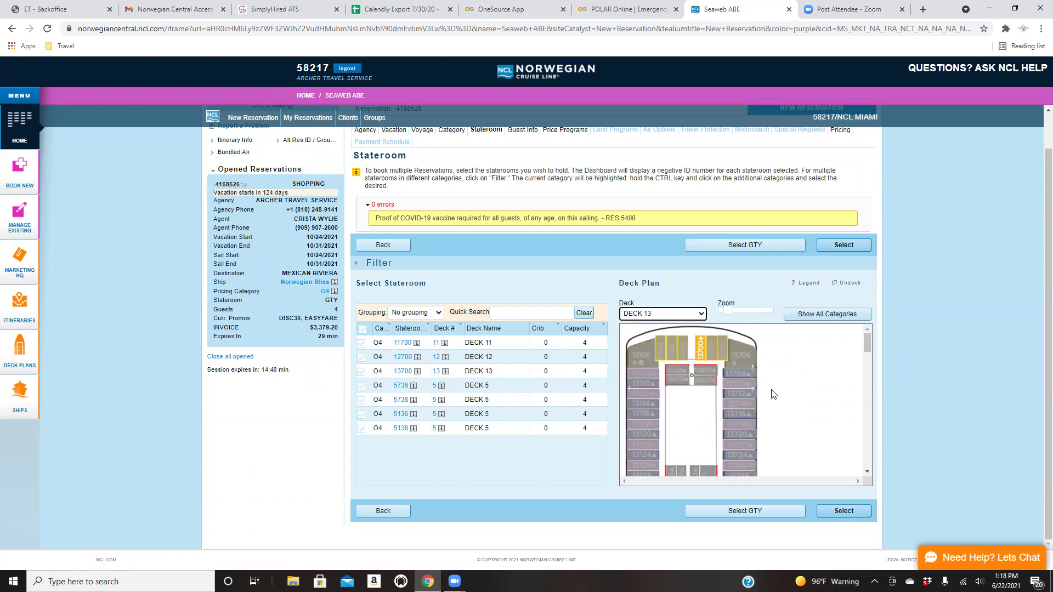
scroll(767, 399, down, 10)
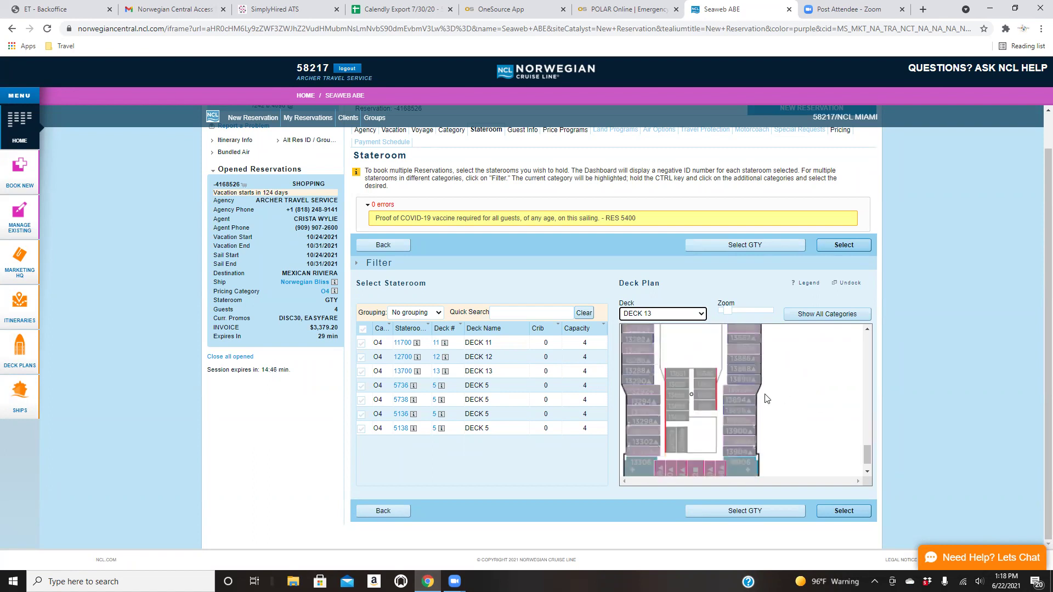
click(650, 316)
click(638, 383)
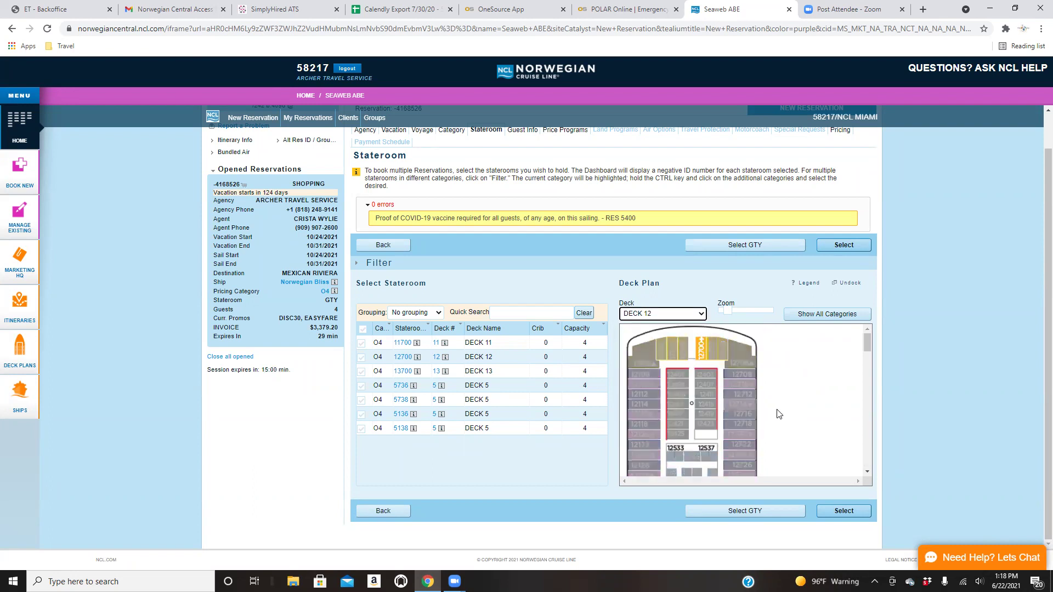
scroll(776, 415, down, 5)
scroll(776, 415, down, 5)
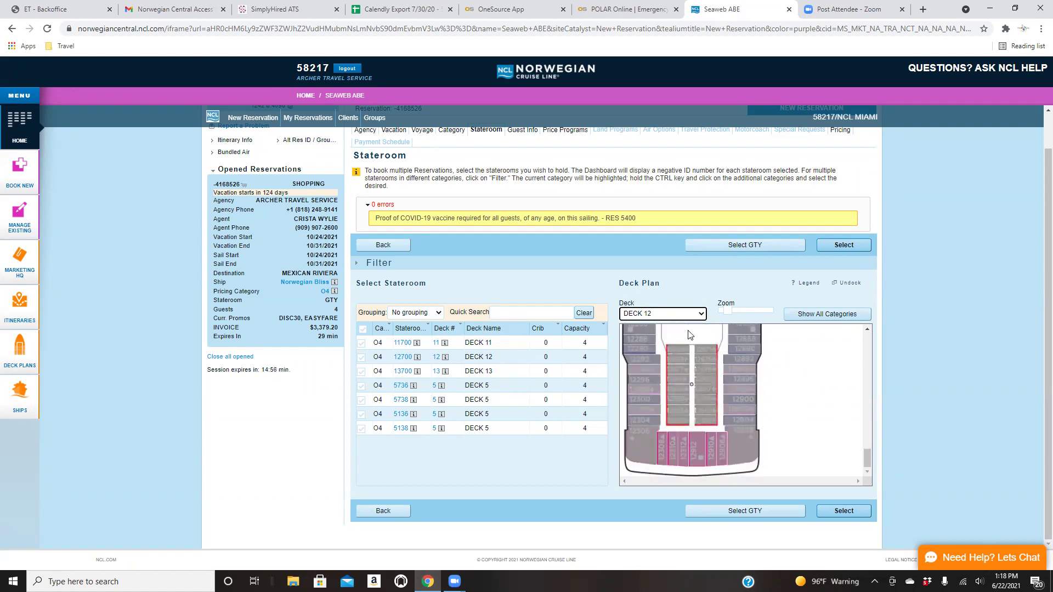
click(688, 314)
click(665, 366)
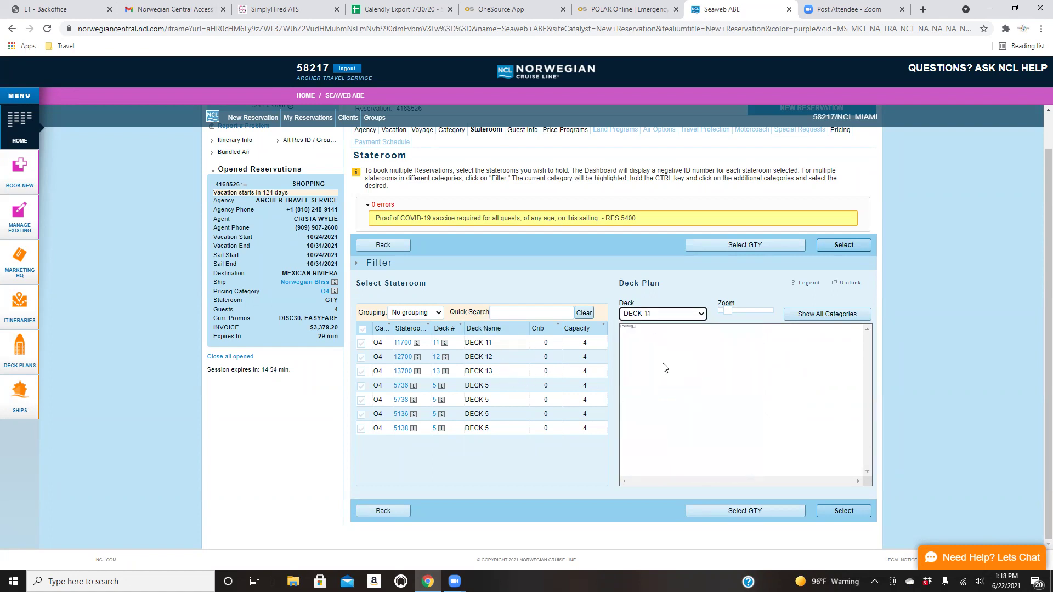
scroll(790, 409, down, 5)
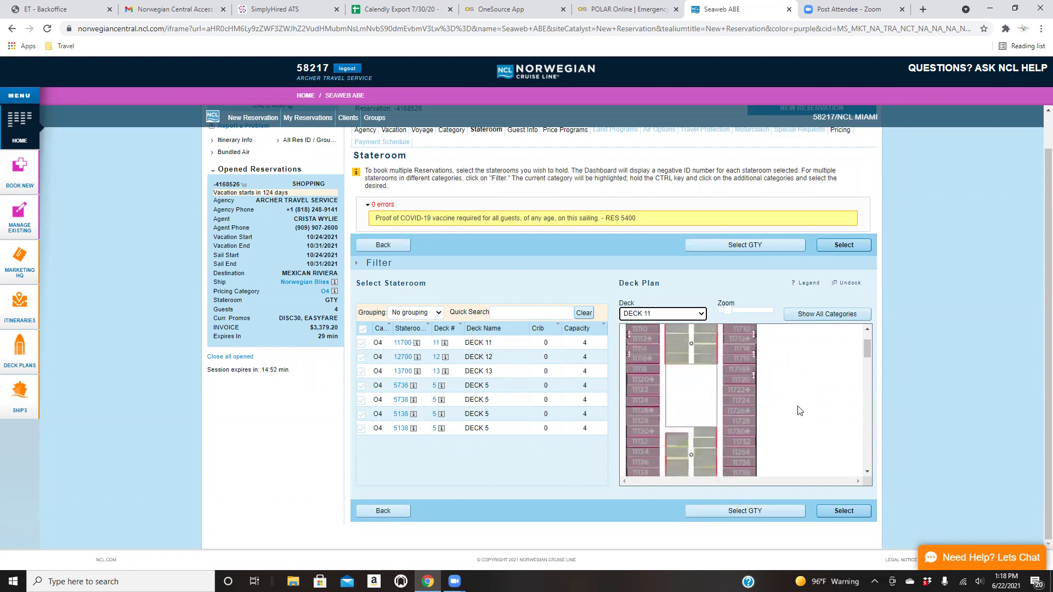
scroll(790, 409, down, 5)
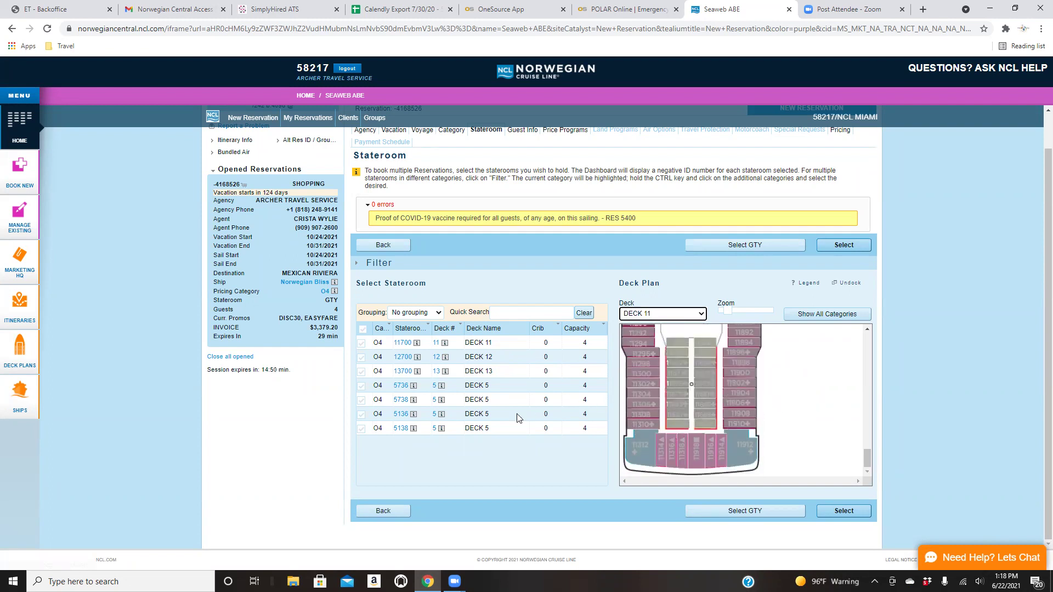
Return the deck plan to Deck 5, choose stateroom 5738 and confirm it for the reservation.
click(638, 317)
click(634, 329)
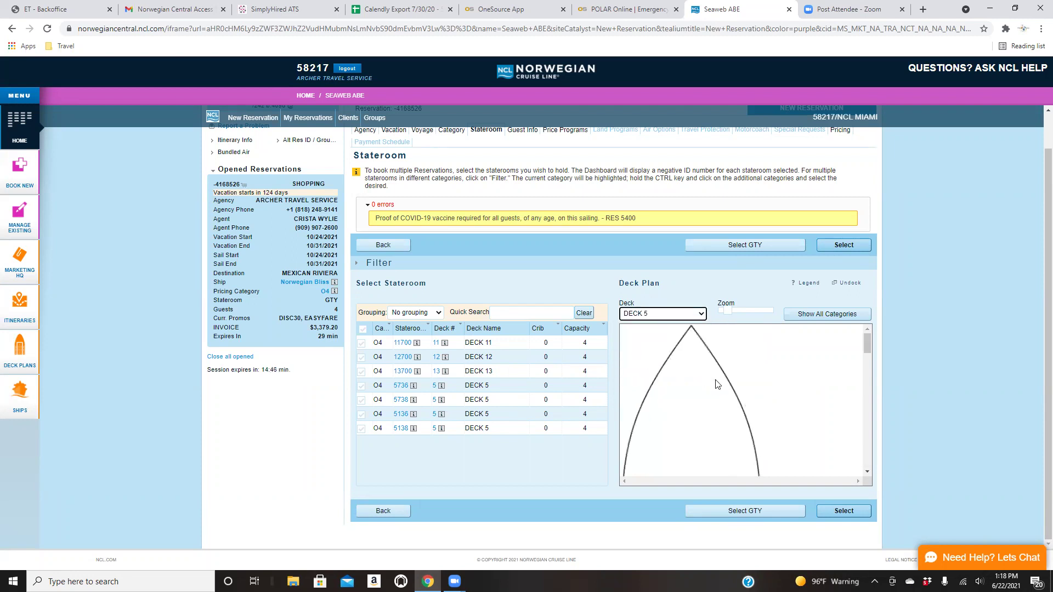
scroll(716, 384, down, 3)
scroll(716, 384, down, 5)
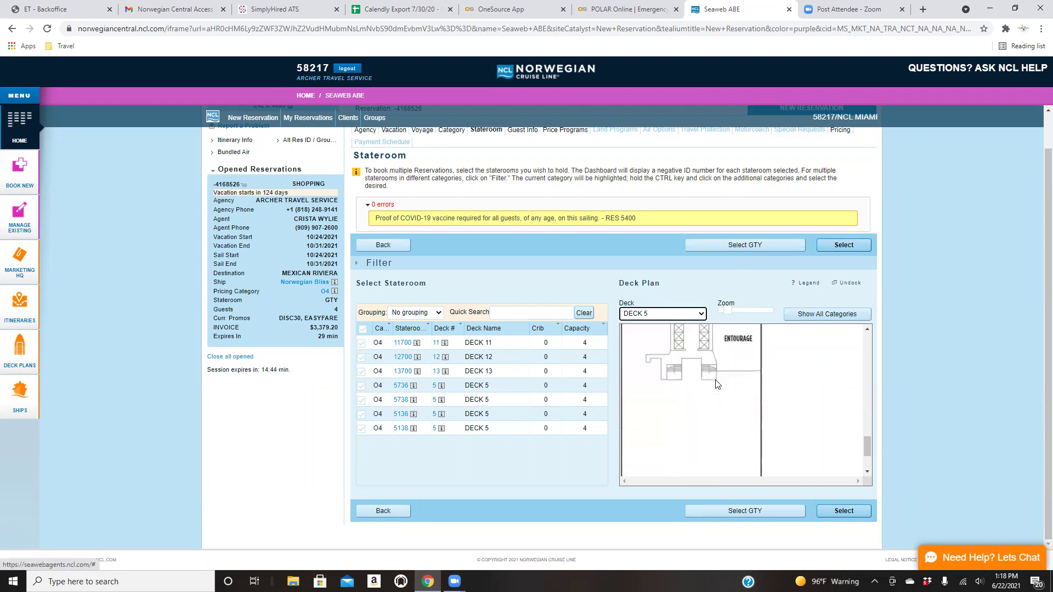
scroll(715, 384, up, 6)
scroll(715, 385, down, 5)
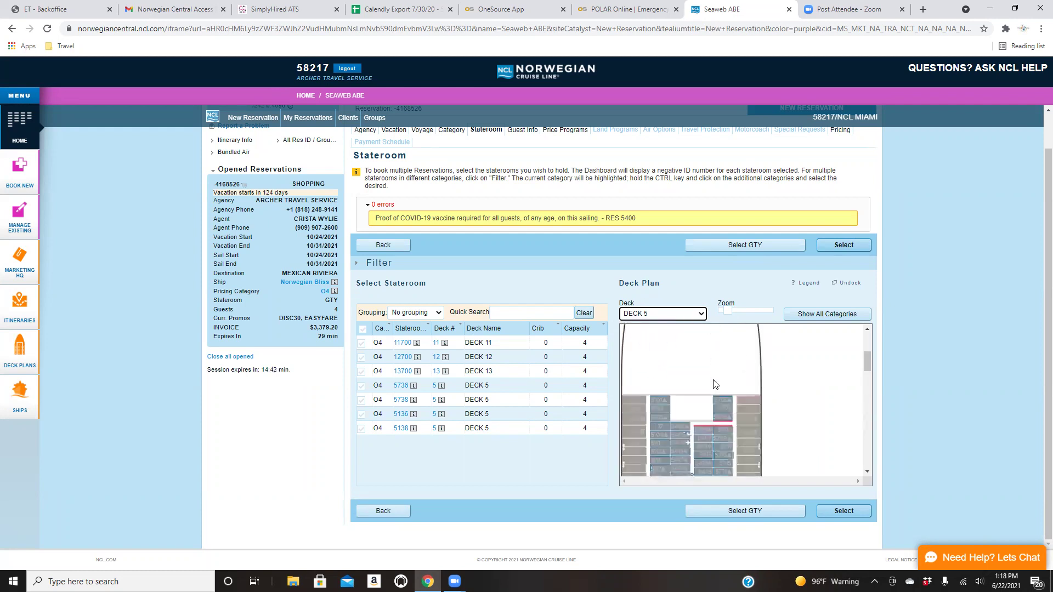
scroll(715, 385, down, 3)
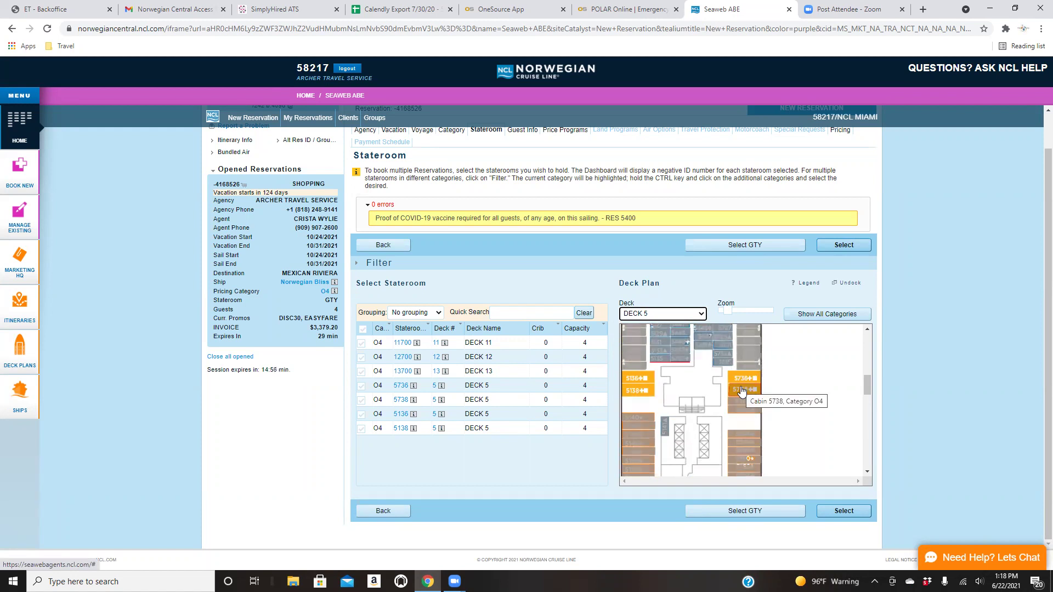
click(741, 391)
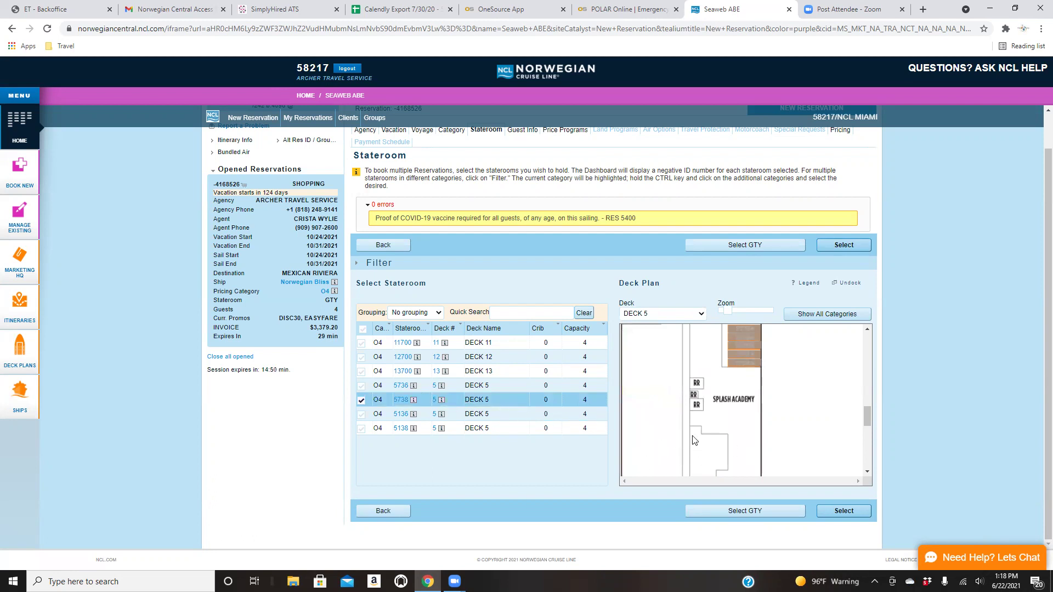
click(837, 514)
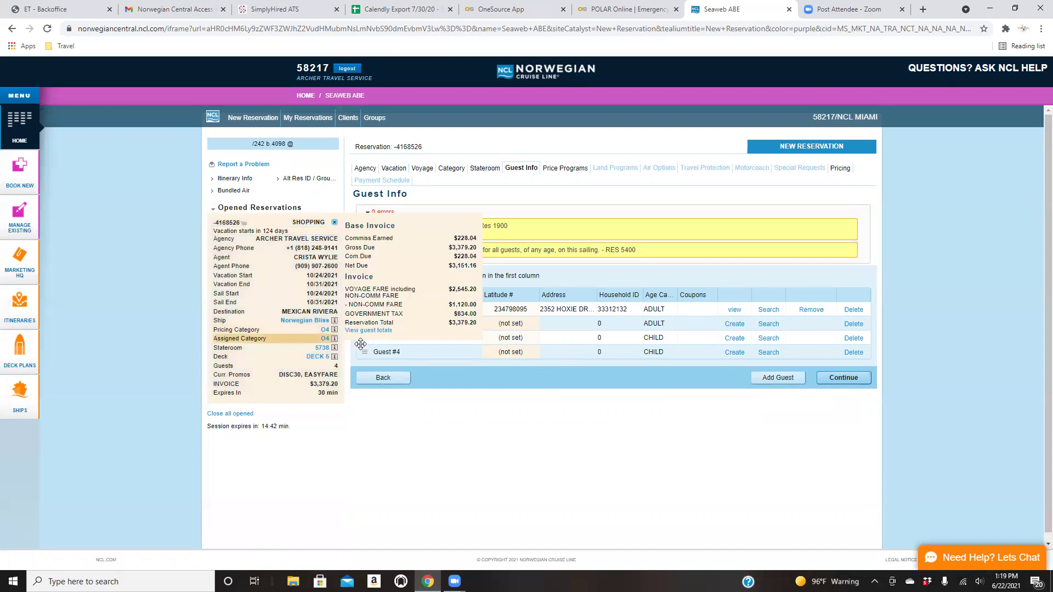
Examine the reservation's invoice summary, itemized guest totals and current promotions.
mouse_move(270, 267)
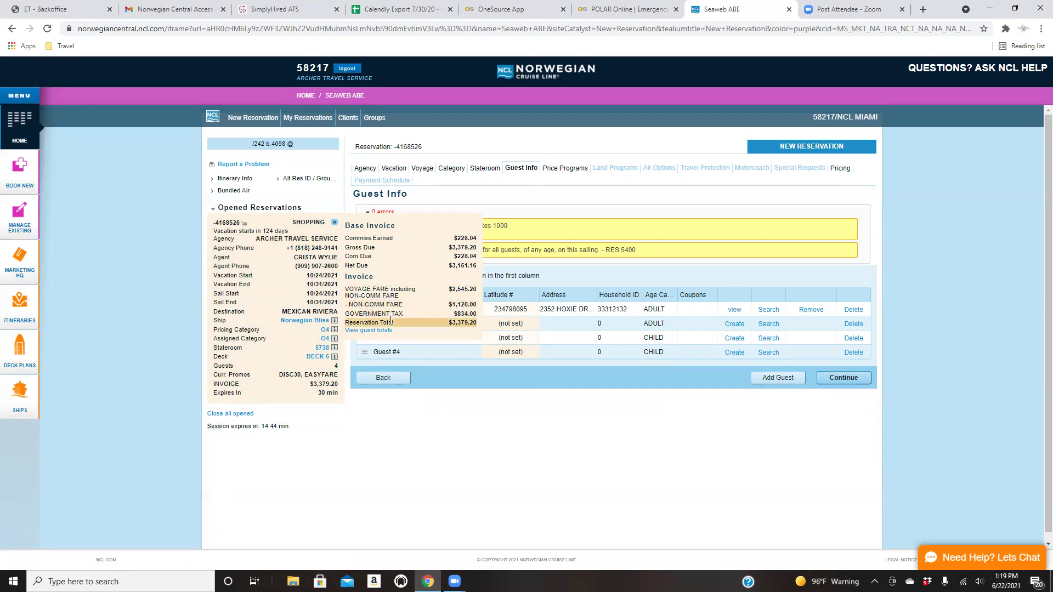
click(375, 331)
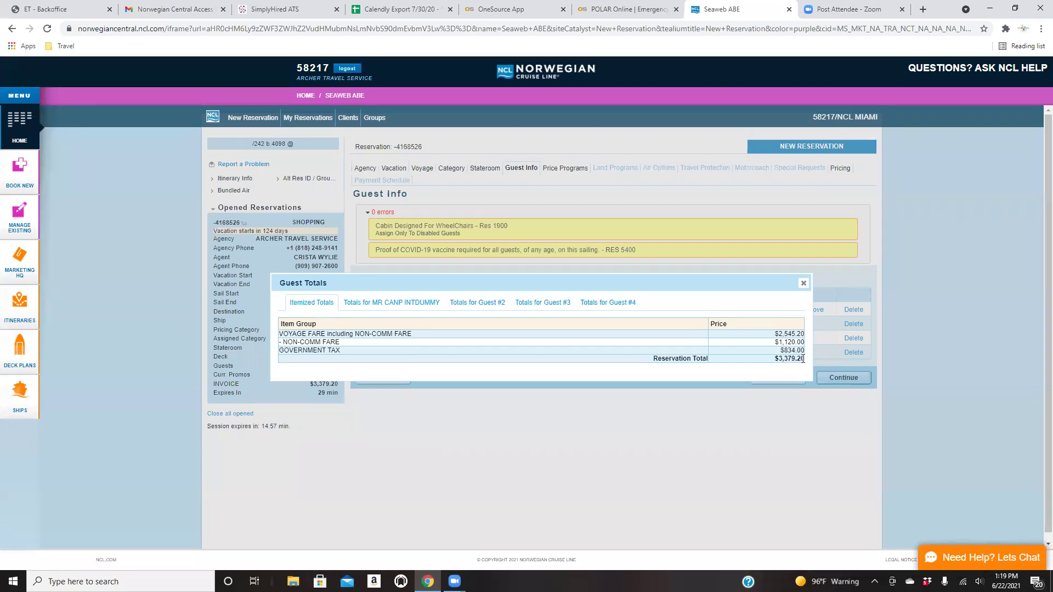
click(804, 284)
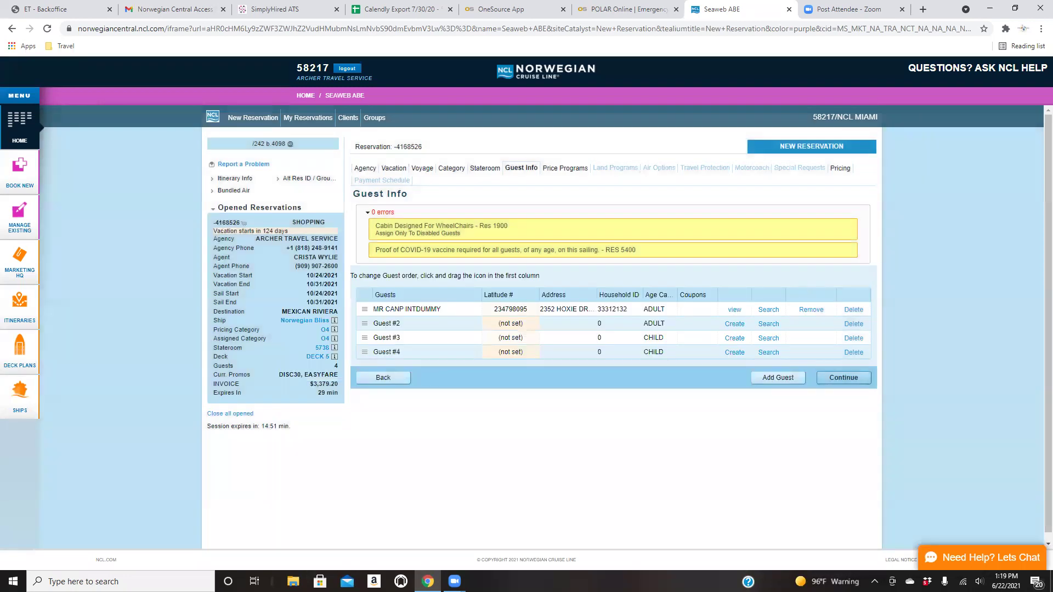
mouse_move(295, 338)
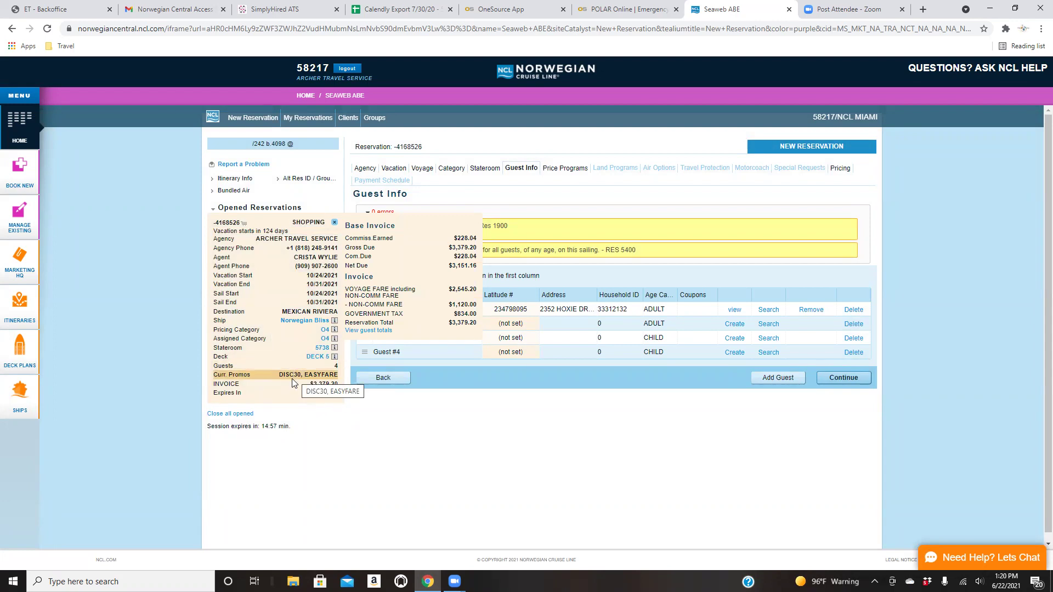
Accept the guest information as it is and apply the EASYFARE and DISC30 promotions for all four guests.
click(836, 381)
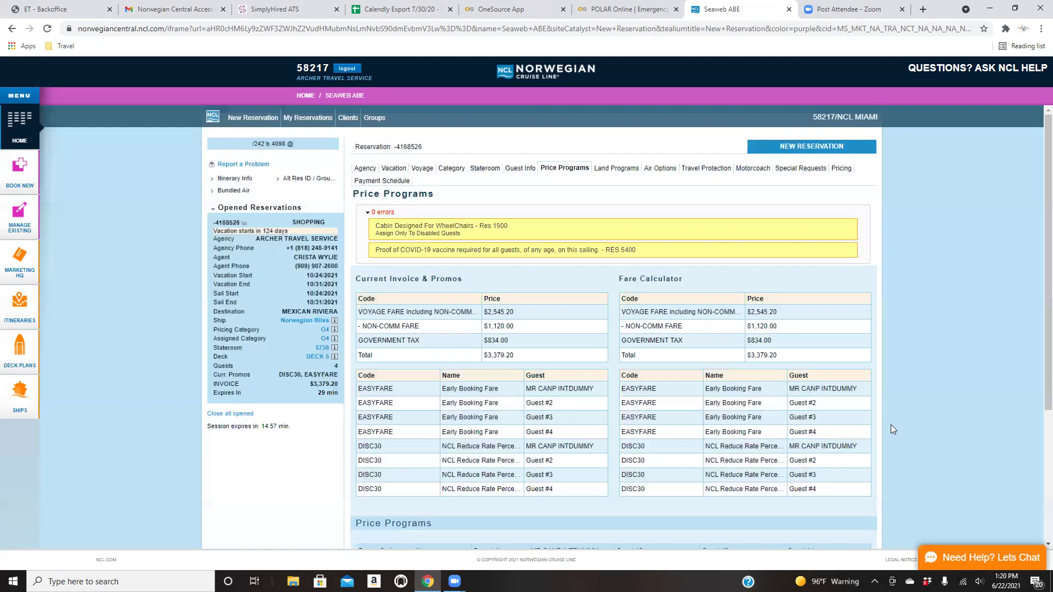
scroll(889, 426, down, 4)
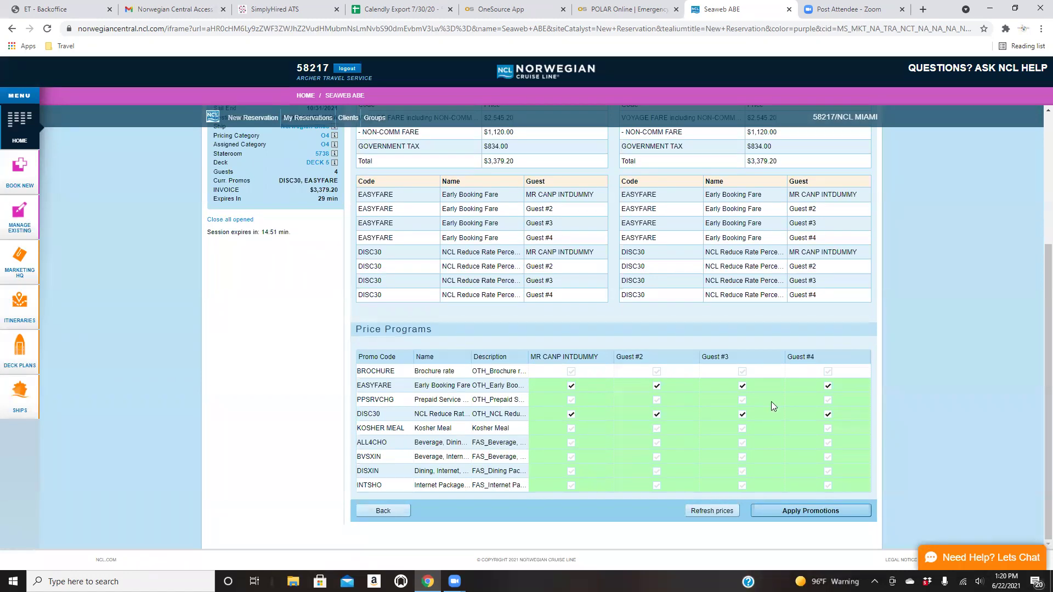
click(796, 511)
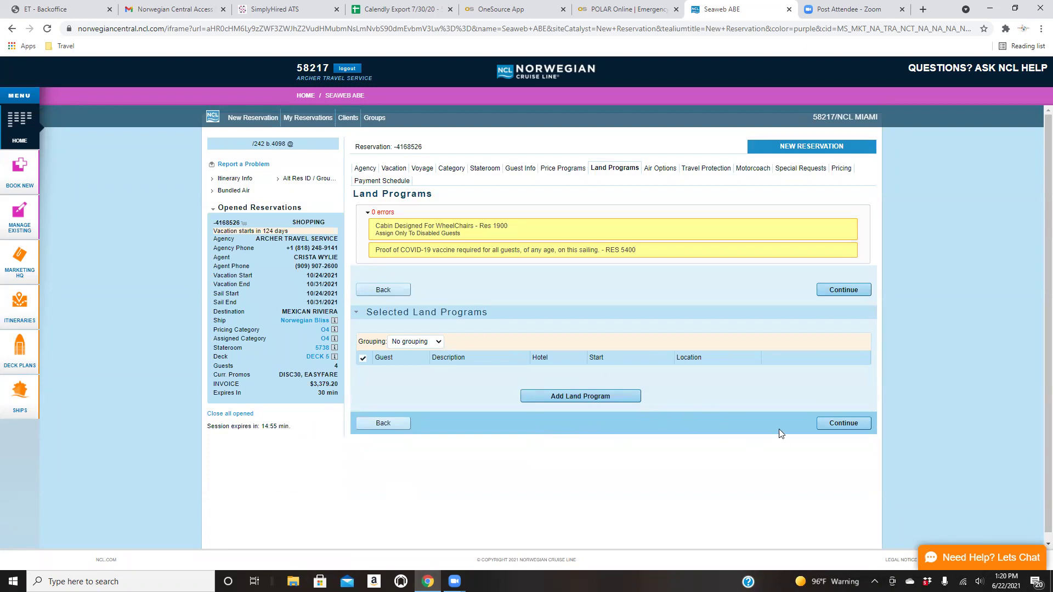
Proceed through Land Programs, Air Options, Travel Protection and Motorcoach without additions, keeping No insurance for all guests.
click(839, 425)
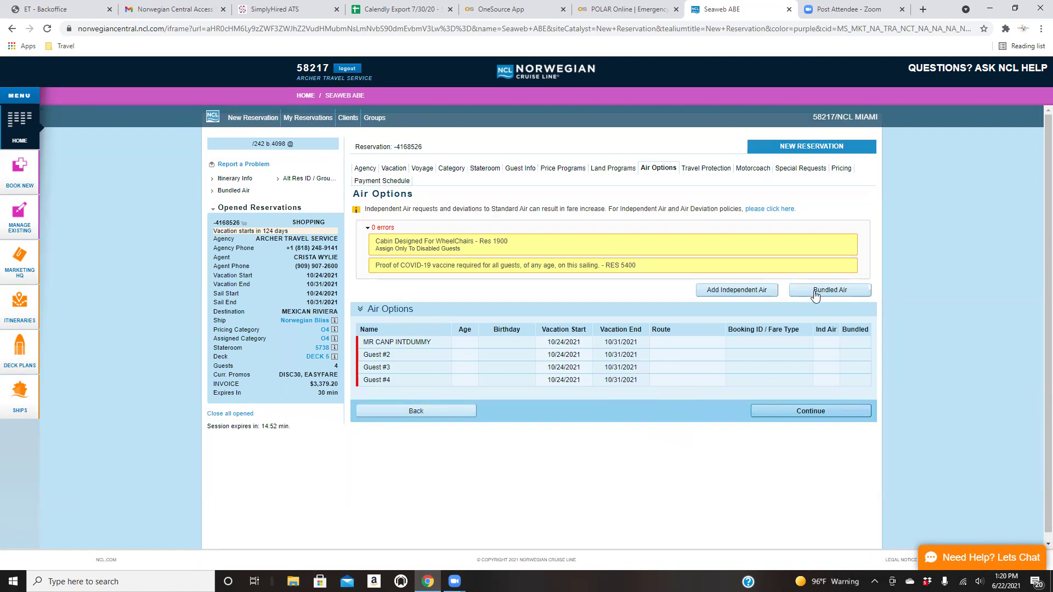
click(807, 413)
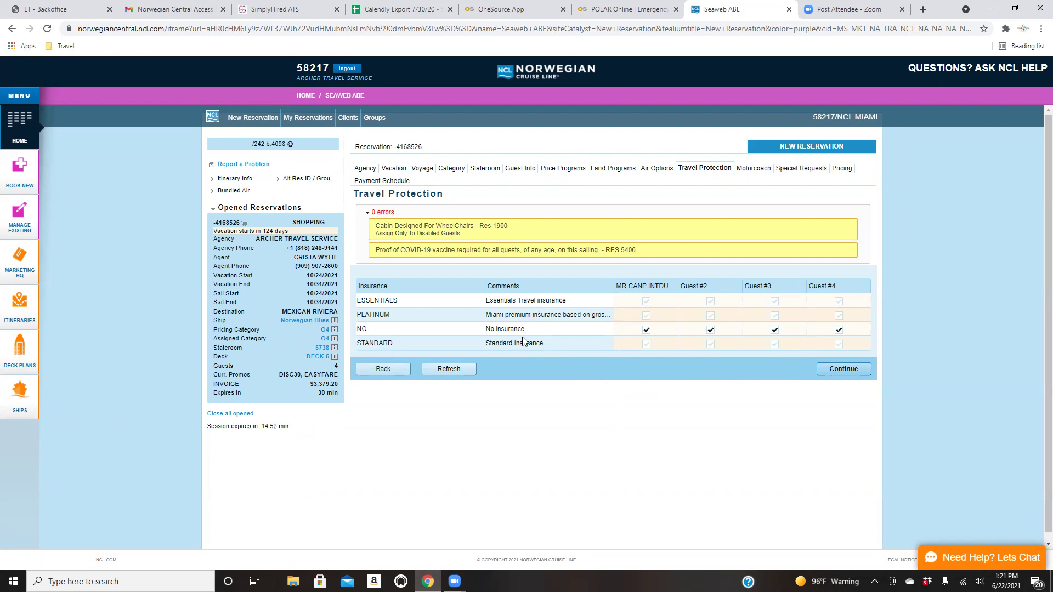
click(828, 370)
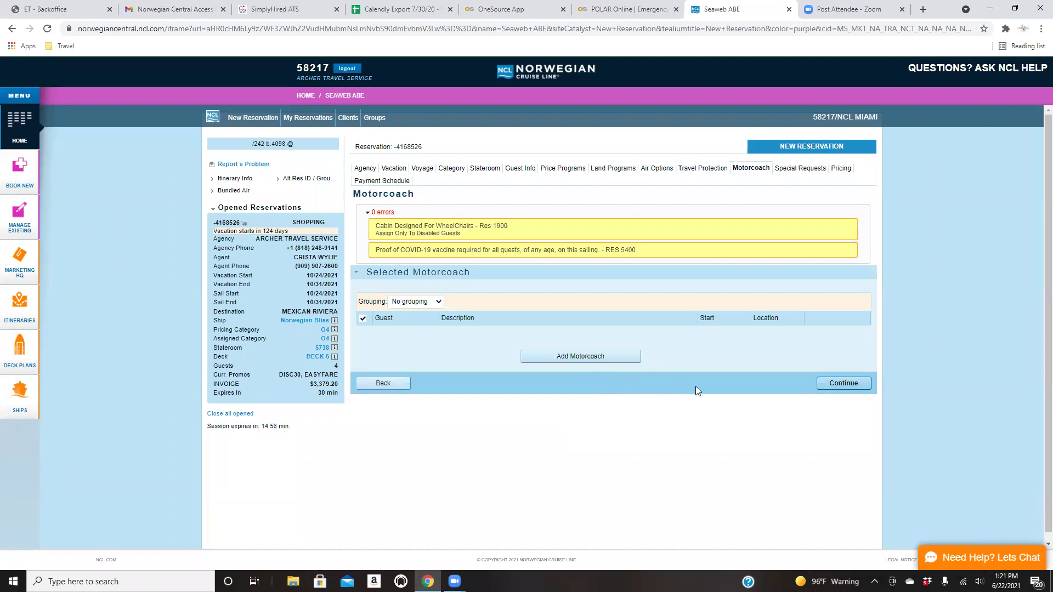
click(829, 388)
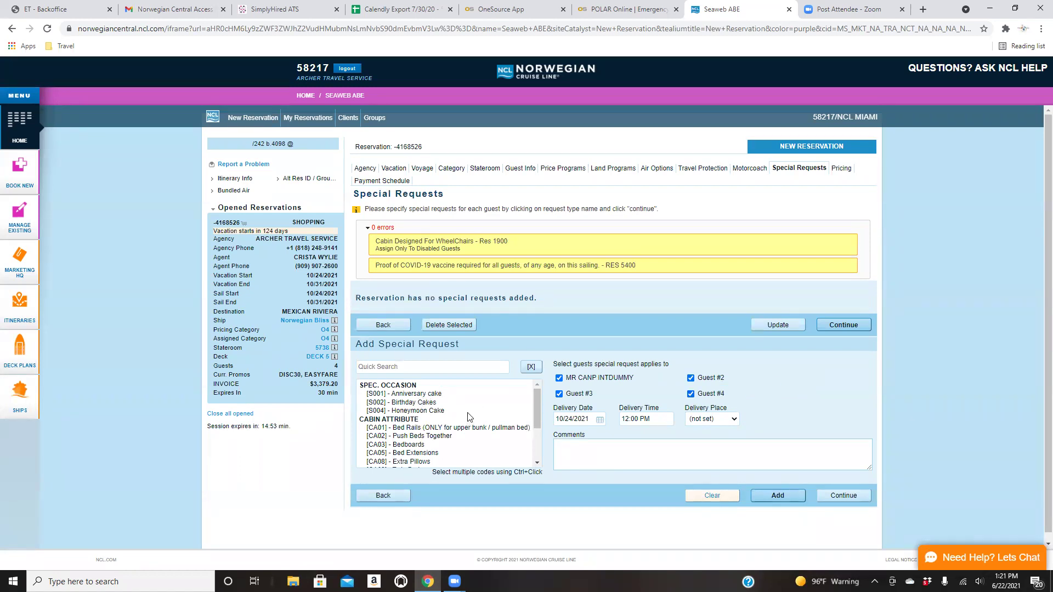
Review the occasion, cabin and dietary special requests without adding any, and continue to the Pricing page to examine the invoice and commissions.
scroll(501, 418, down, 2)
scroll(502, 418, up, 2)
scroll(441, 436, down, 2)
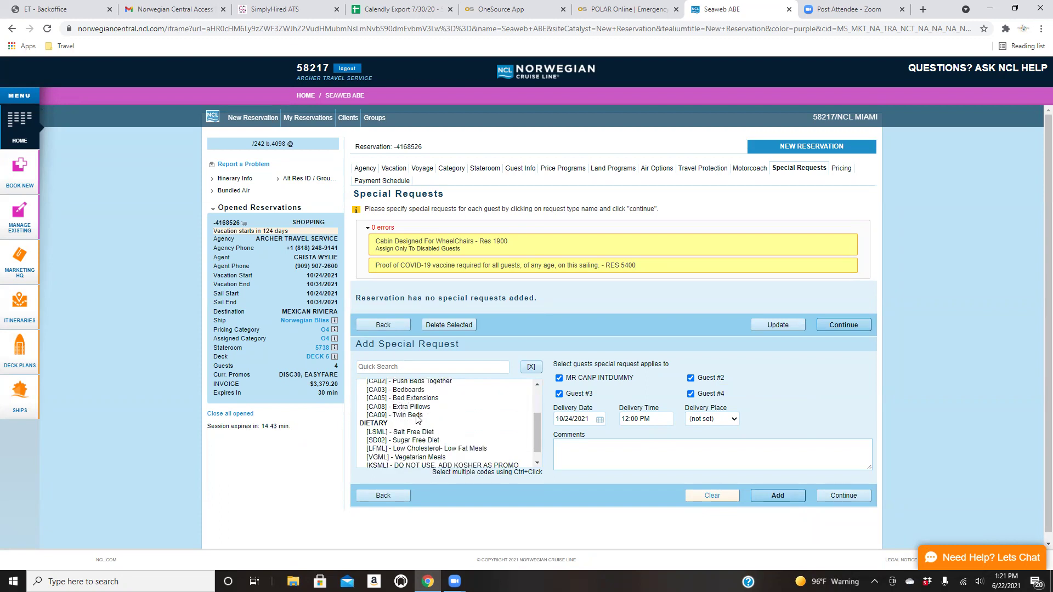
scroll(419, 419, up, 2)
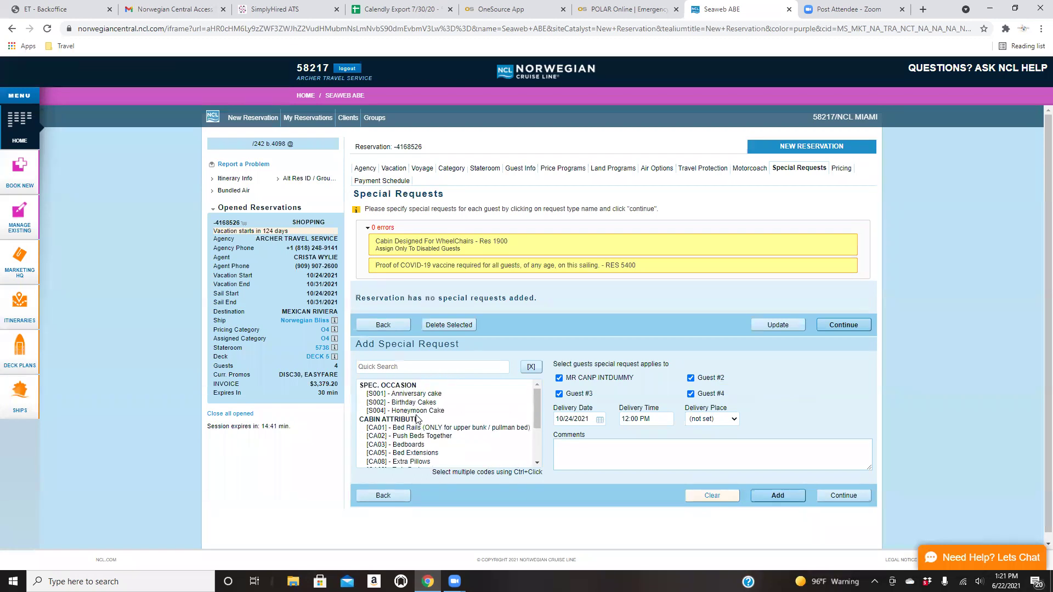
scroll(474, 431, down, 3)
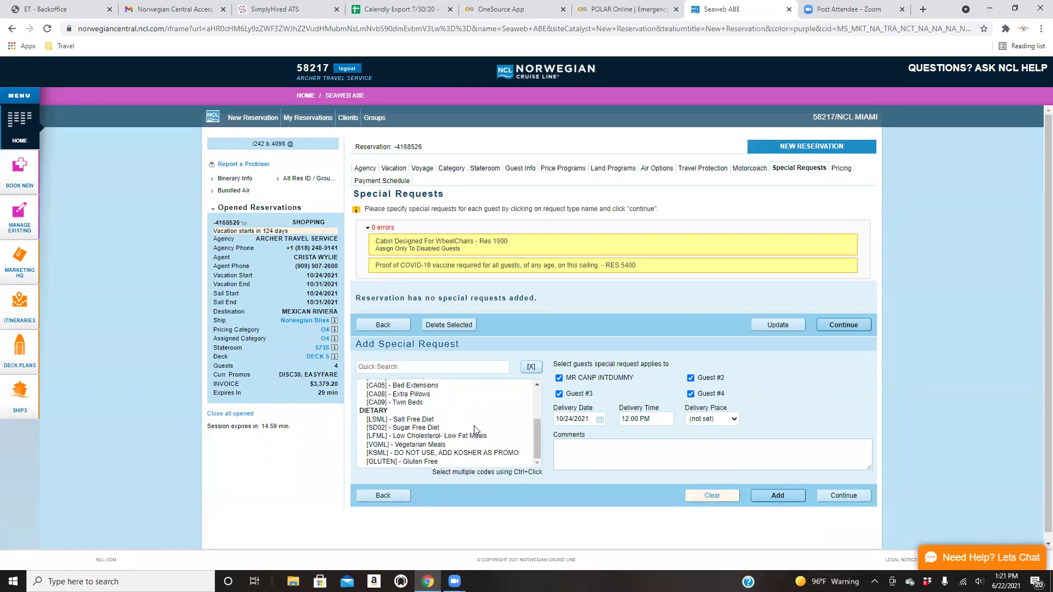
scroll(474, 431, down, 1)
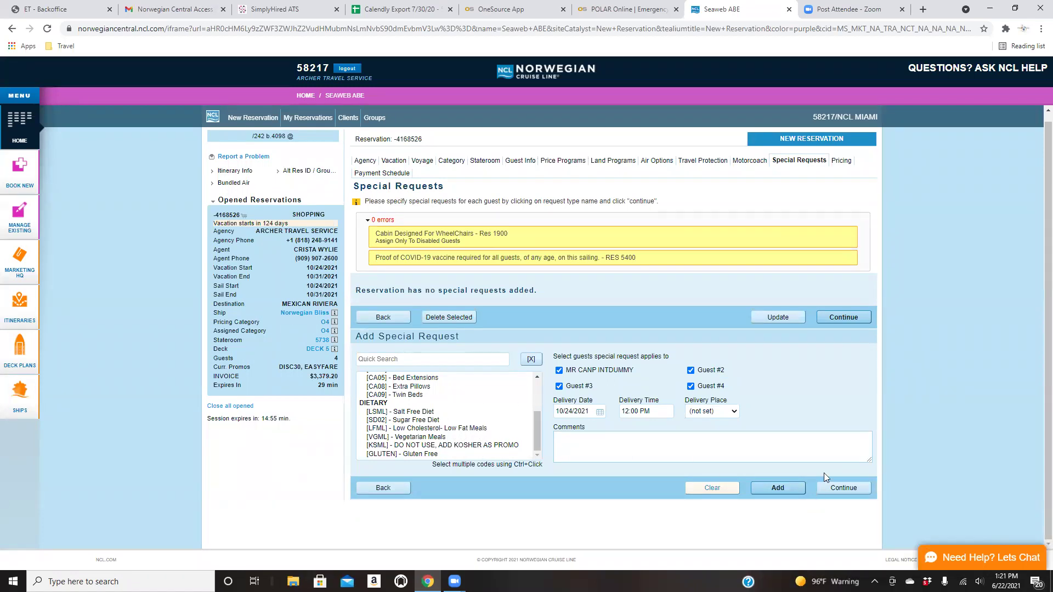
click(845, 487)
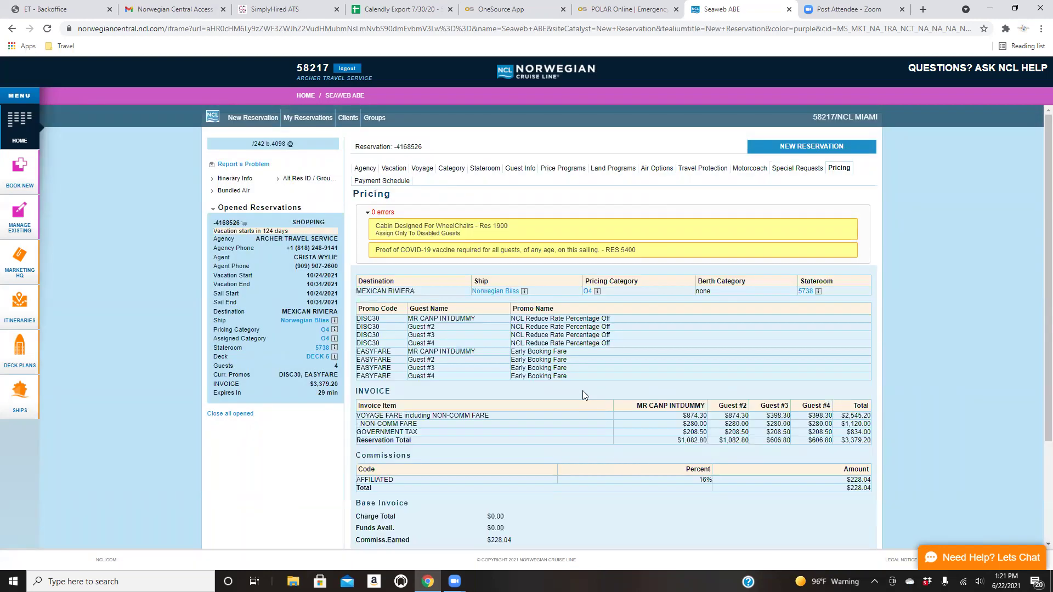
scroll(574, 395, down, 2)
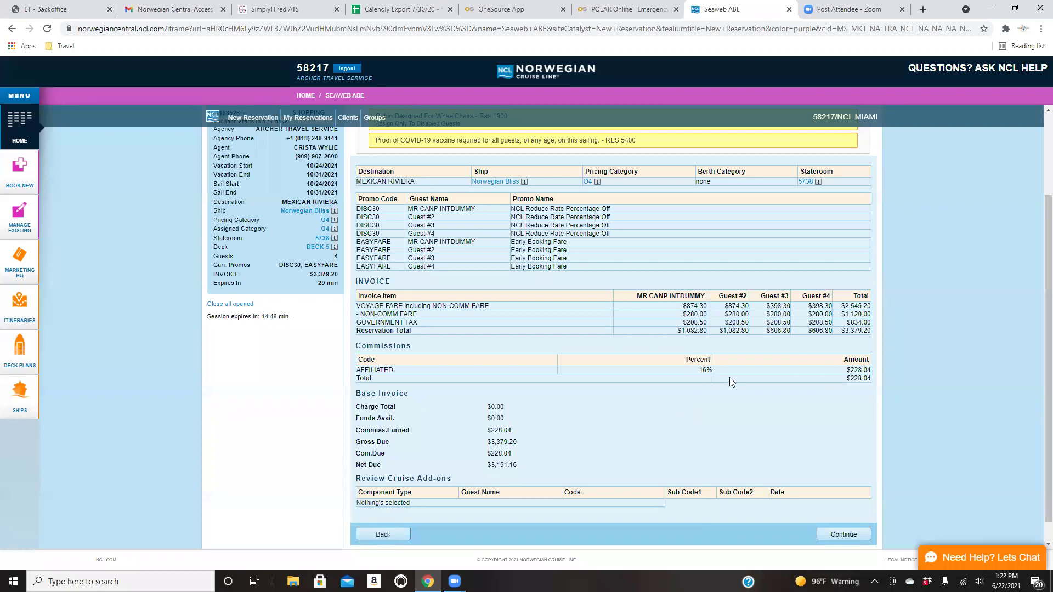
Review the rest of the invoice and the reservation's payment schedule, and return to the Norwegian Central home page.
scroll(730, 380, down, 1)
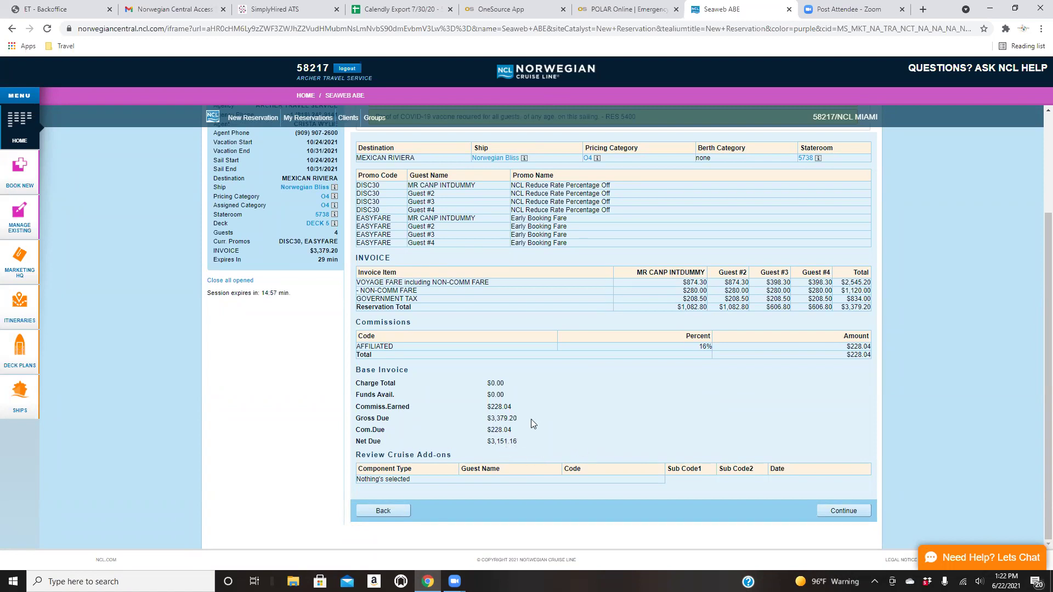
click(837, 510)
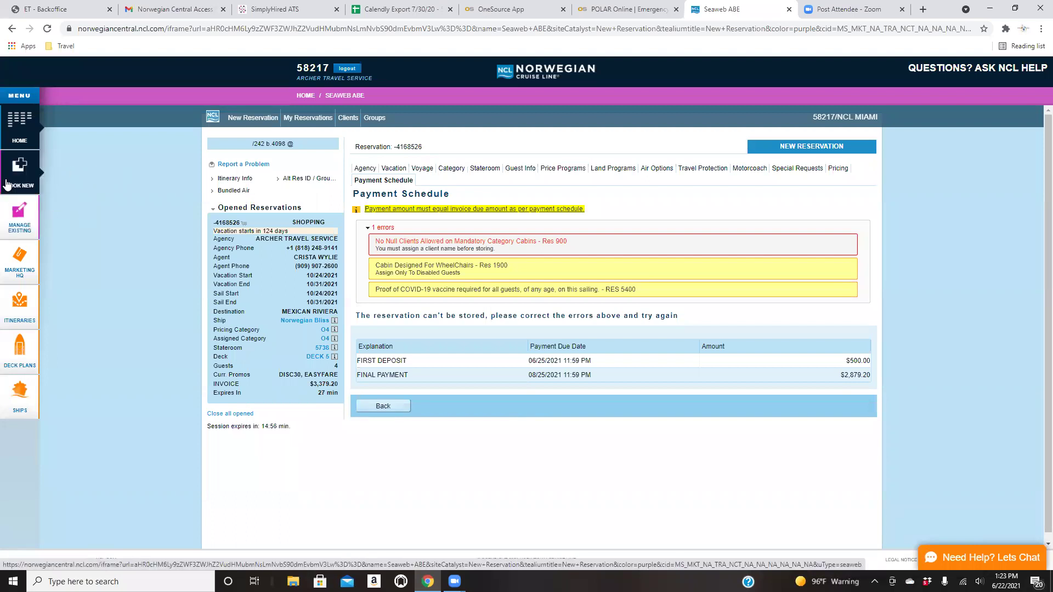
click(21, 141)
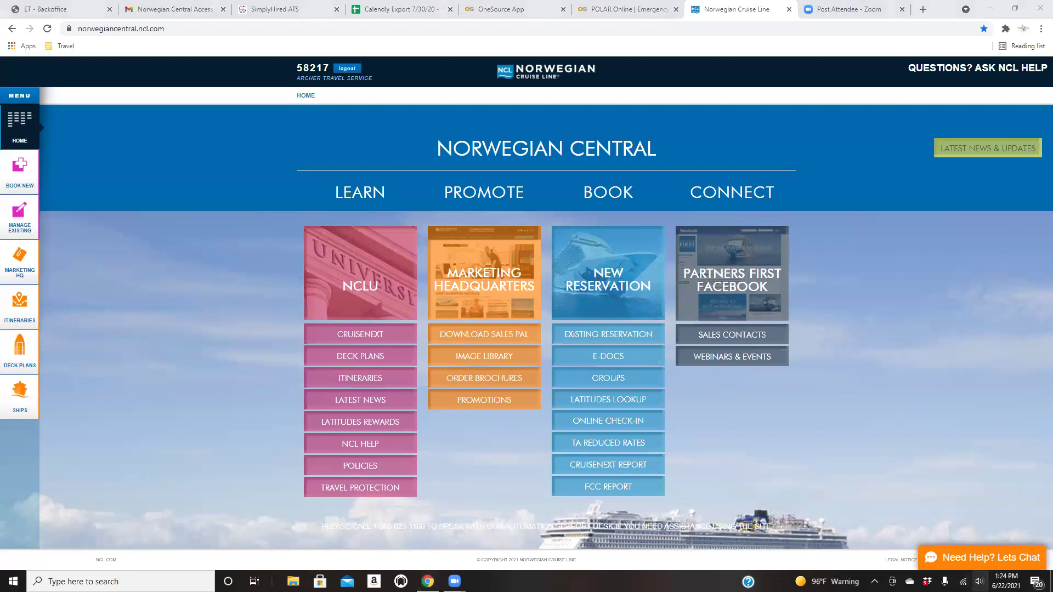
Set the computer's speaker volume to 34.
click(979, 581)
scroll(933, 560, up, 1)
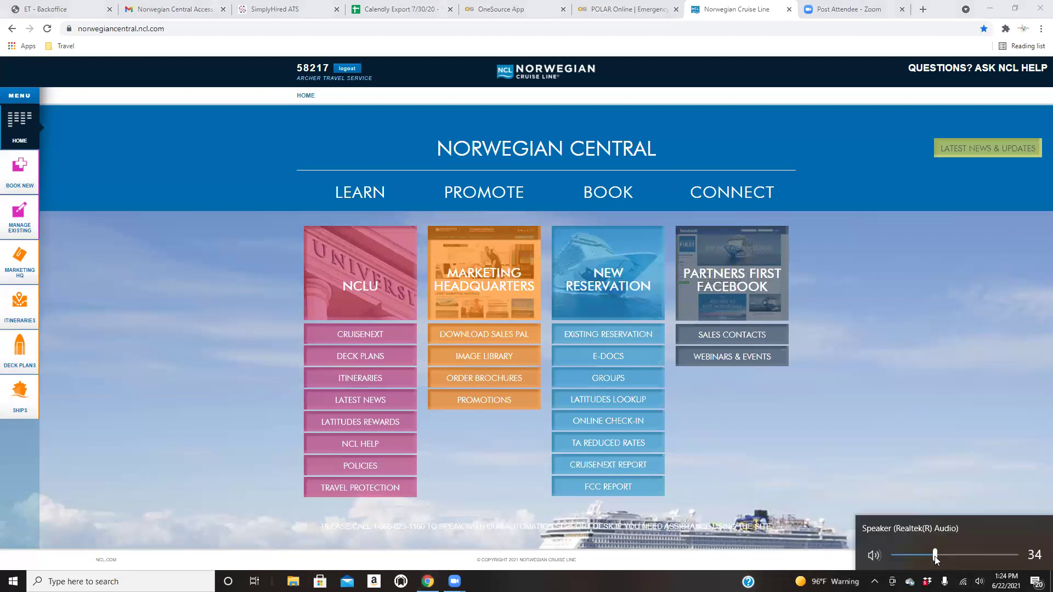
click(881, 427)
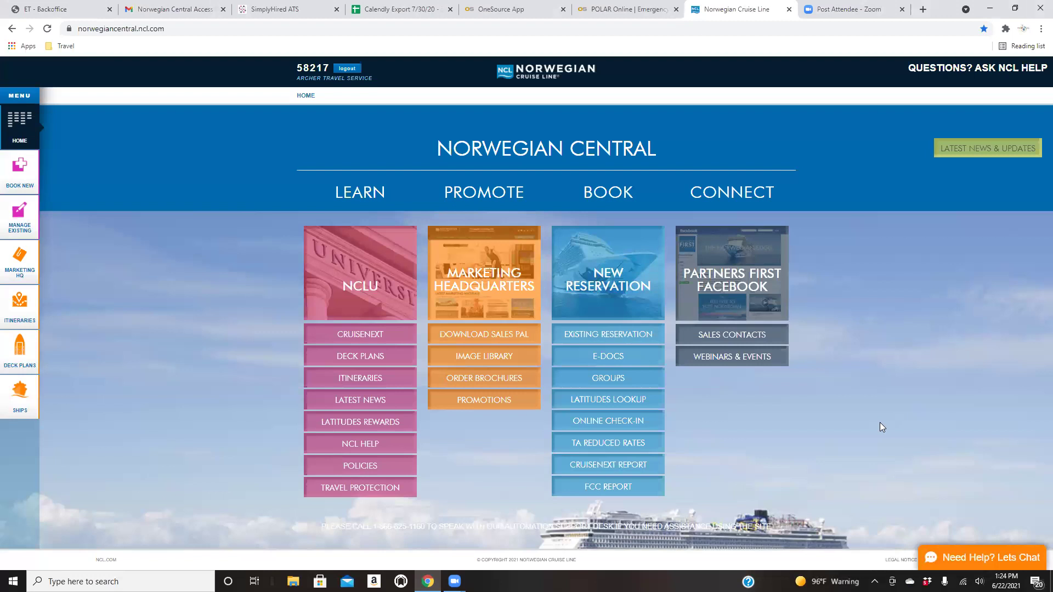
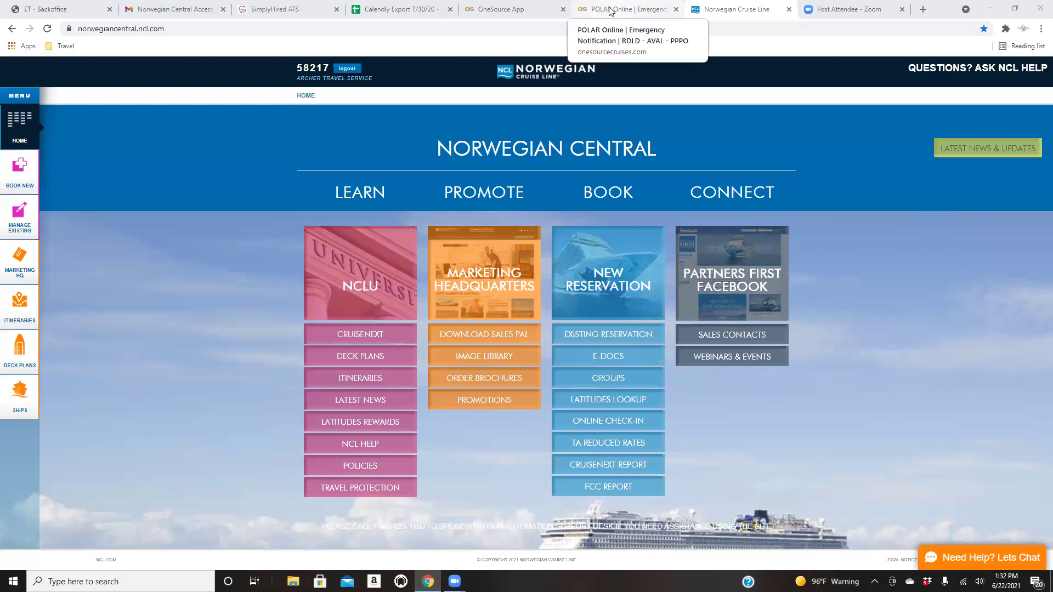
Close the old POLAR Online notices page and the Norwegian Cruise Line page.
click(609, 10)
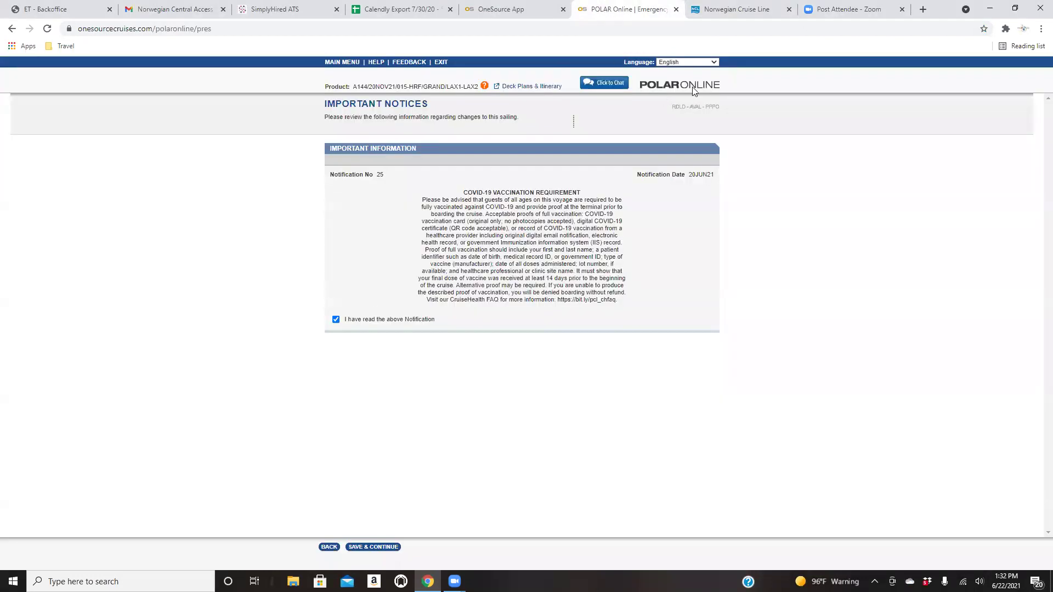
click(677, 9)
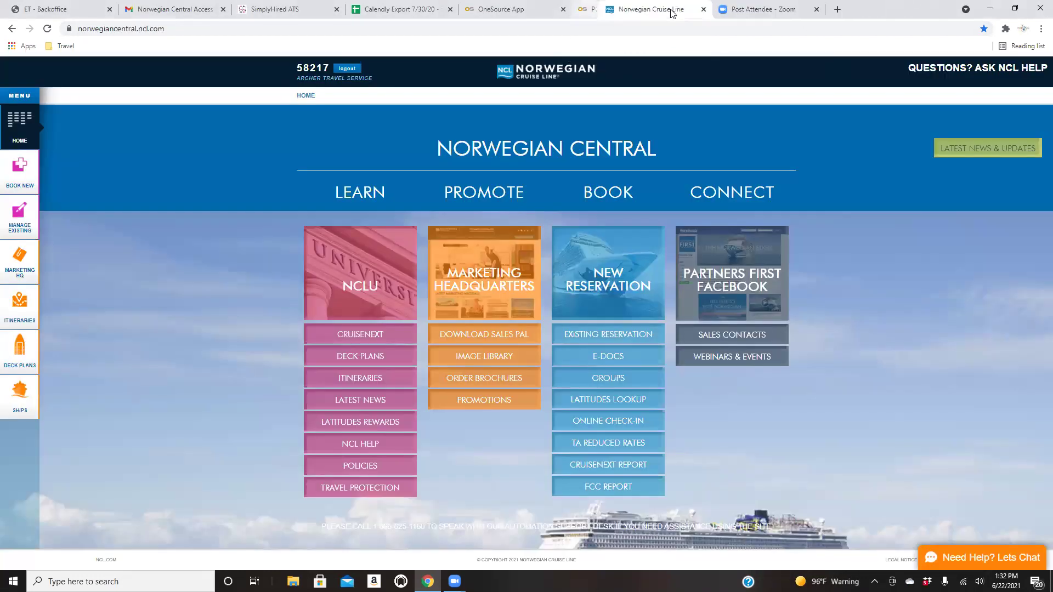
key(ctrl+w)
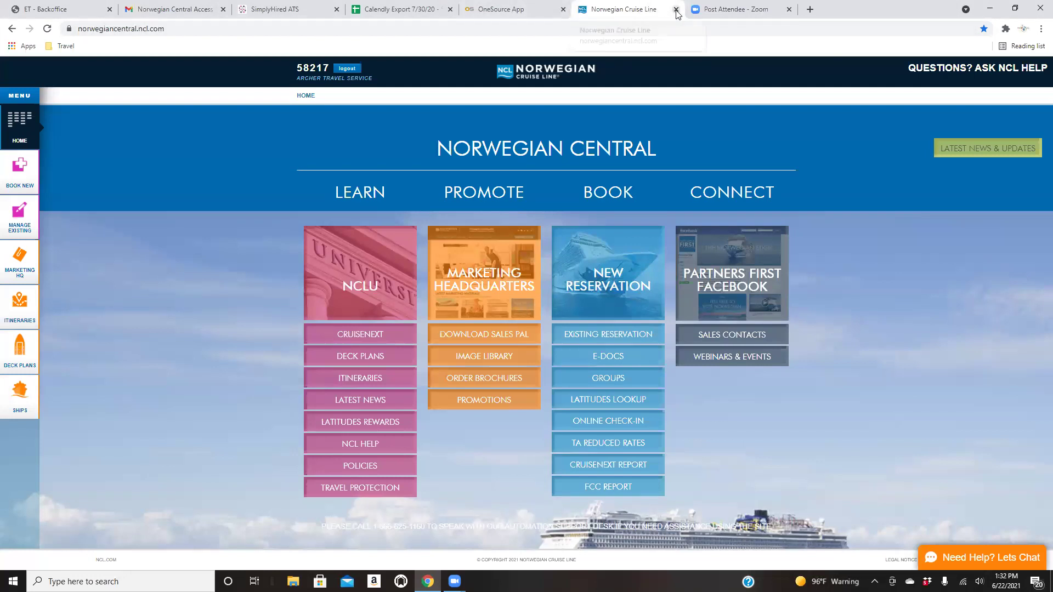
Switch to OneSource, sign in with the prefilled credentials and open Book & Manage Cruises.
click(522, 10)
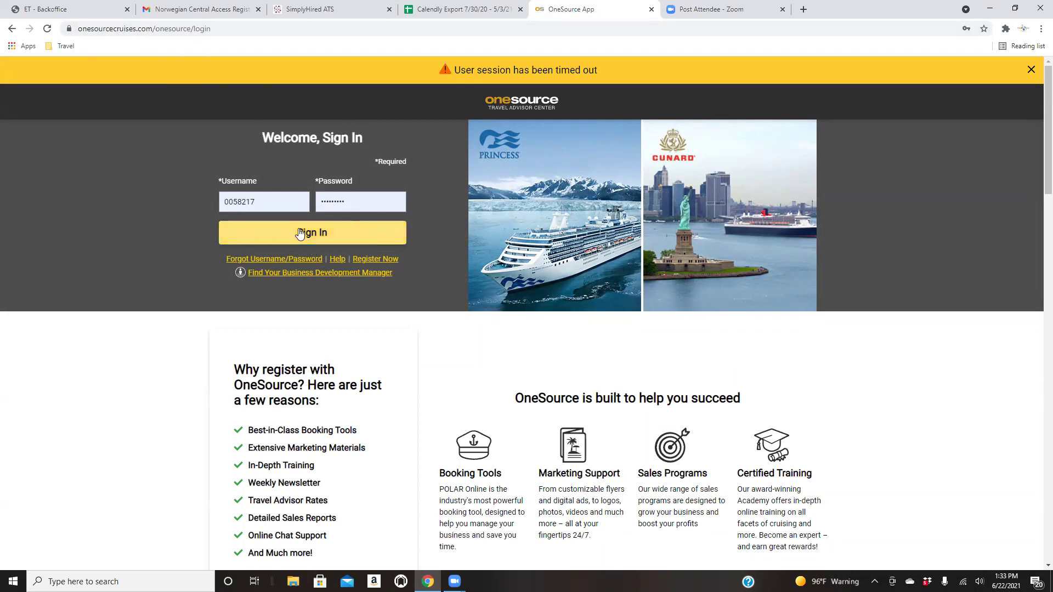
click(319, 234)
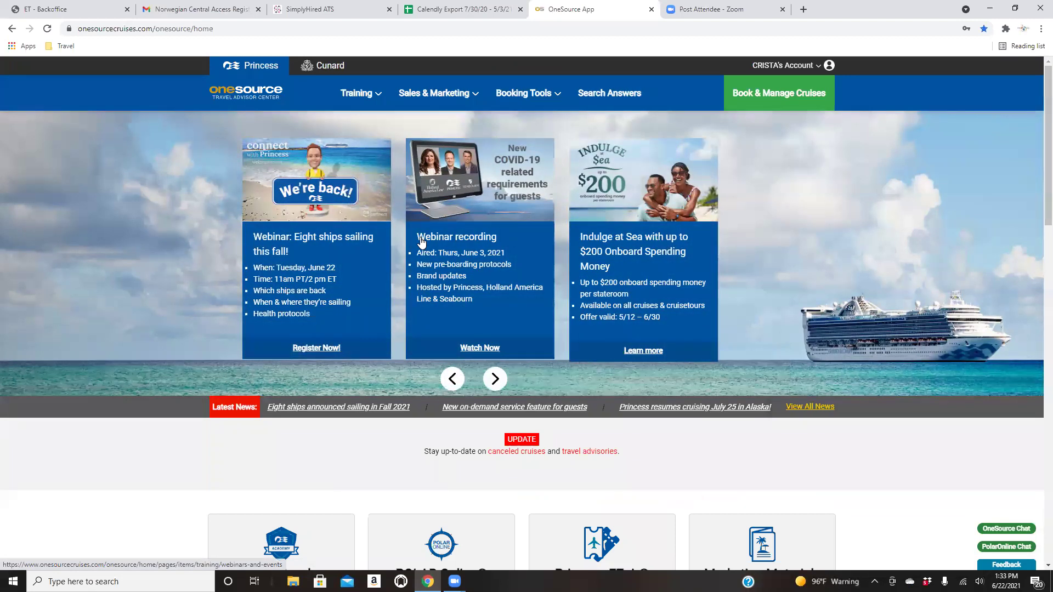
click(768, 95)
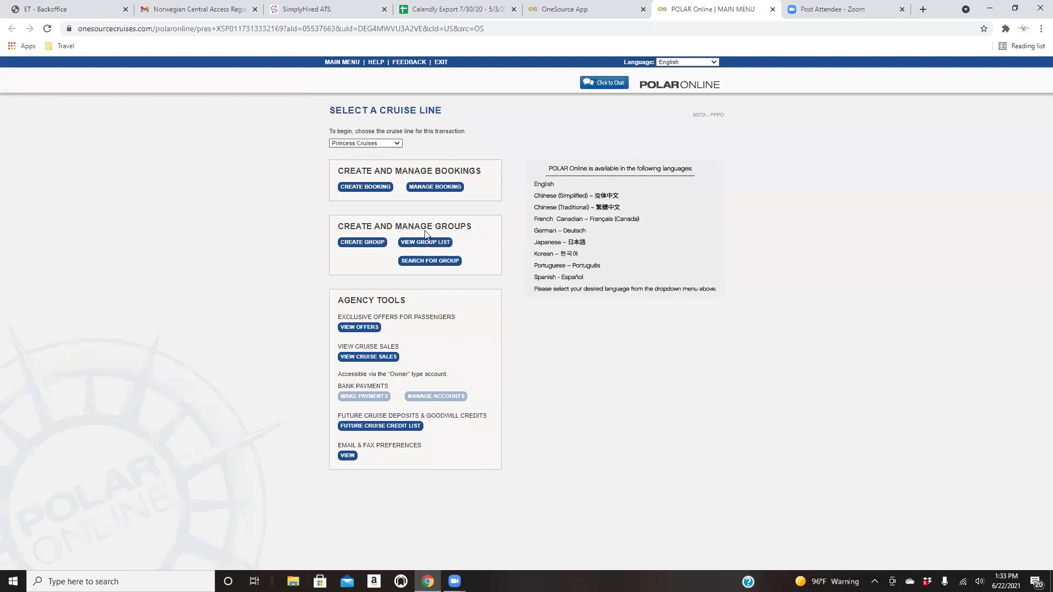
Choose Princess Cruises as the cruise line and start creating a booking in POLAR Online.
click(369, 144)
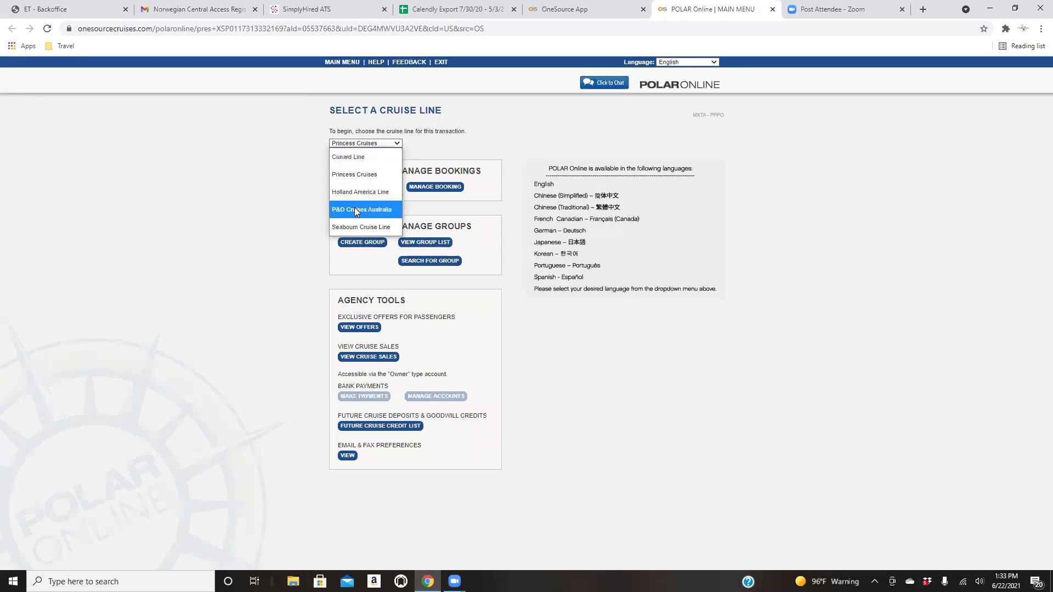
click(349, 176)
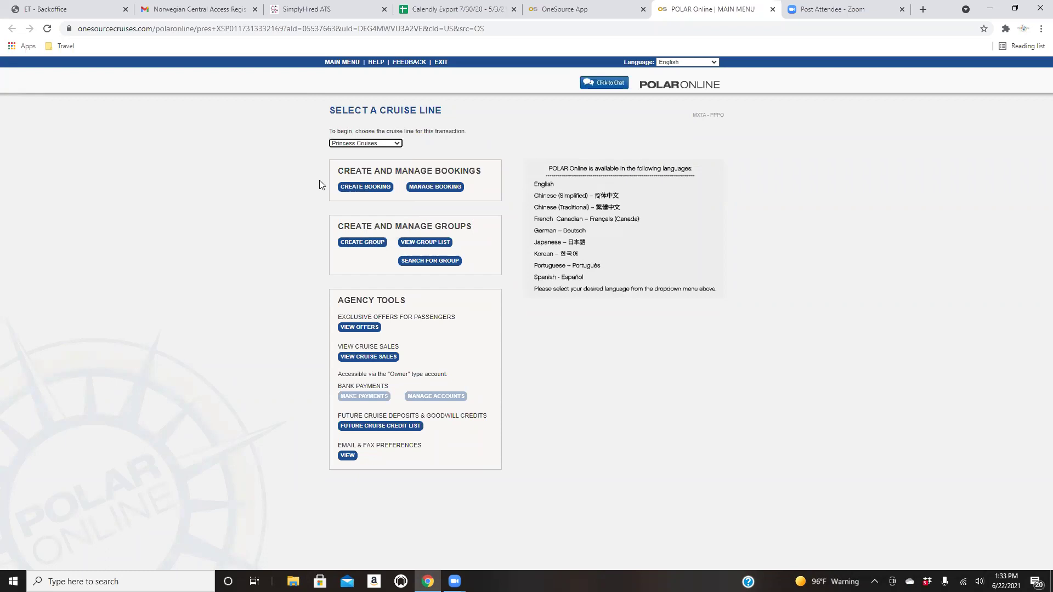
click(366, 188)
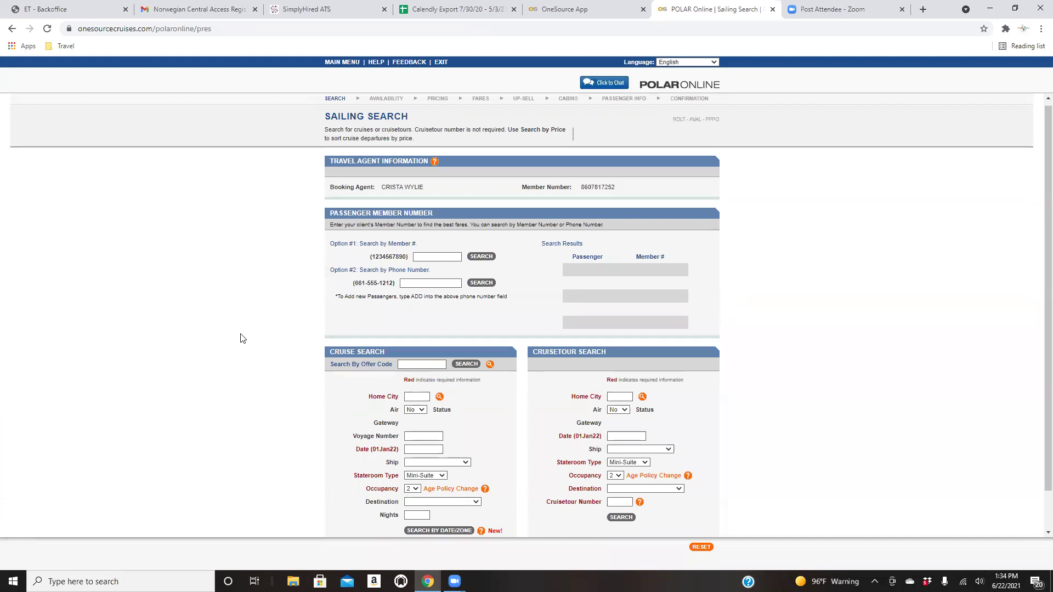
Fill in the cruise search with home city lax, date 20Nov21 and the Balcony stateroom type.
scroll(240, 337, down, 1)
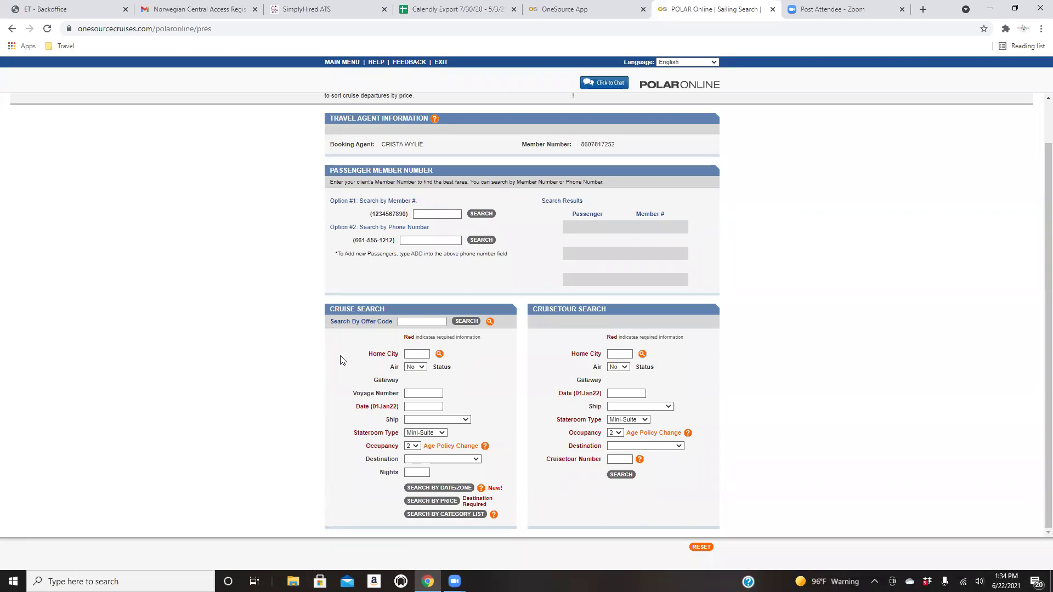
click(418, 355)
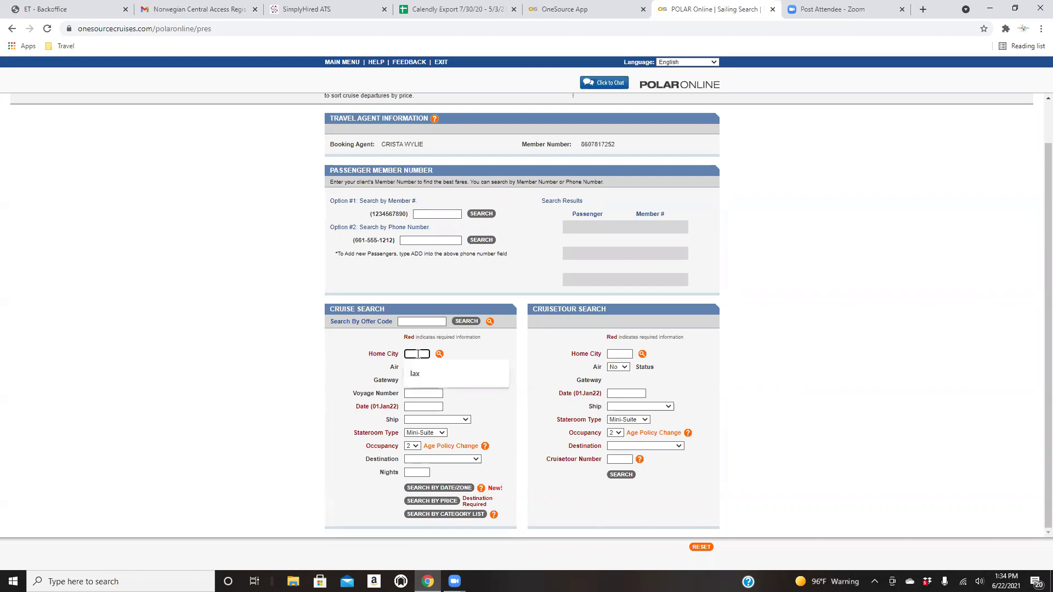
click(415, 374)
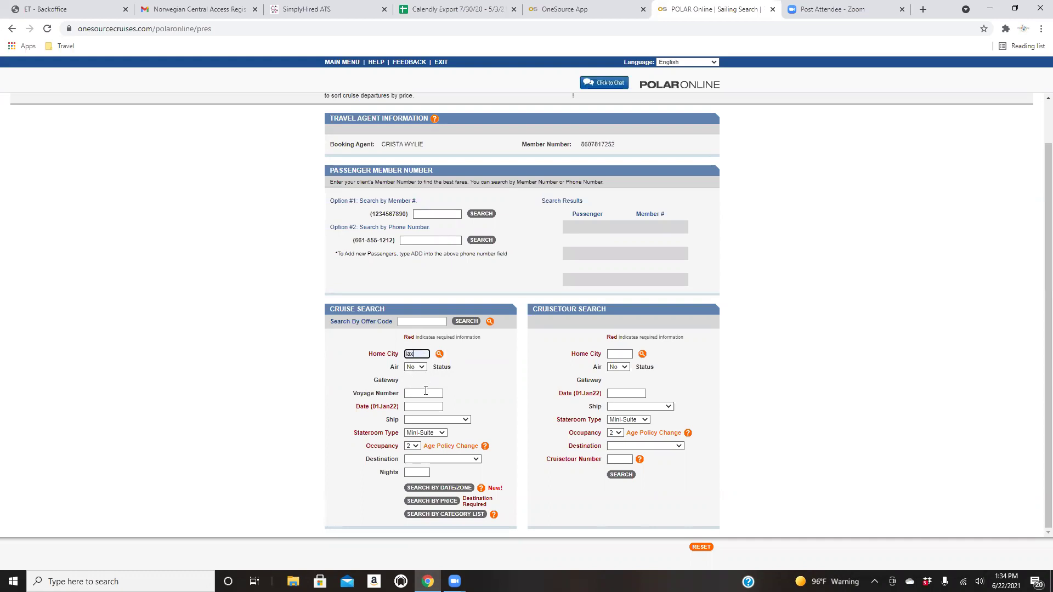
click(421, 406)
click(422, 420)
click(422, 420)
click(435, 434)
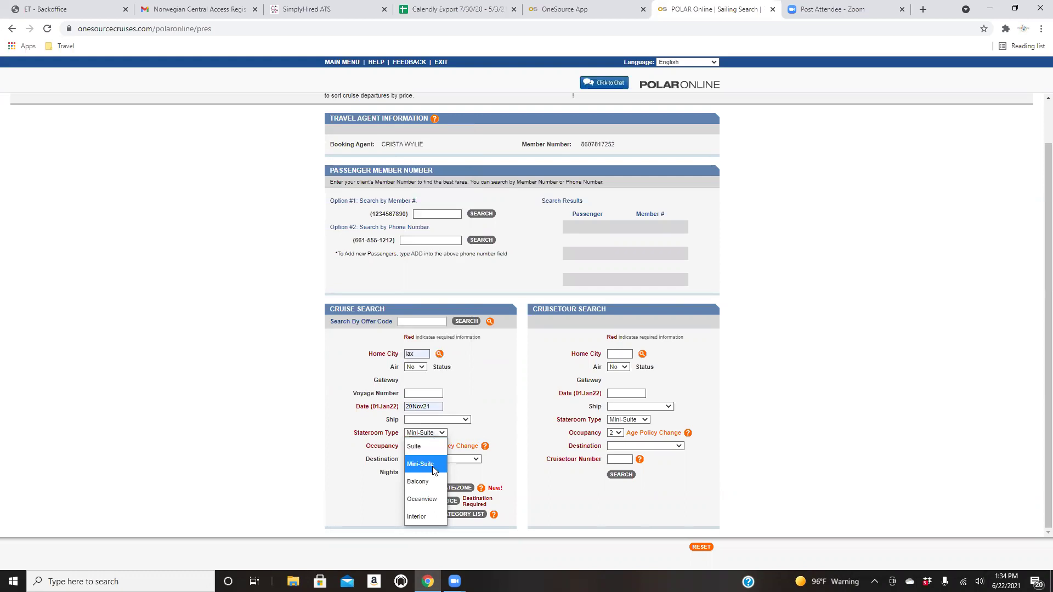
click(431, 482)
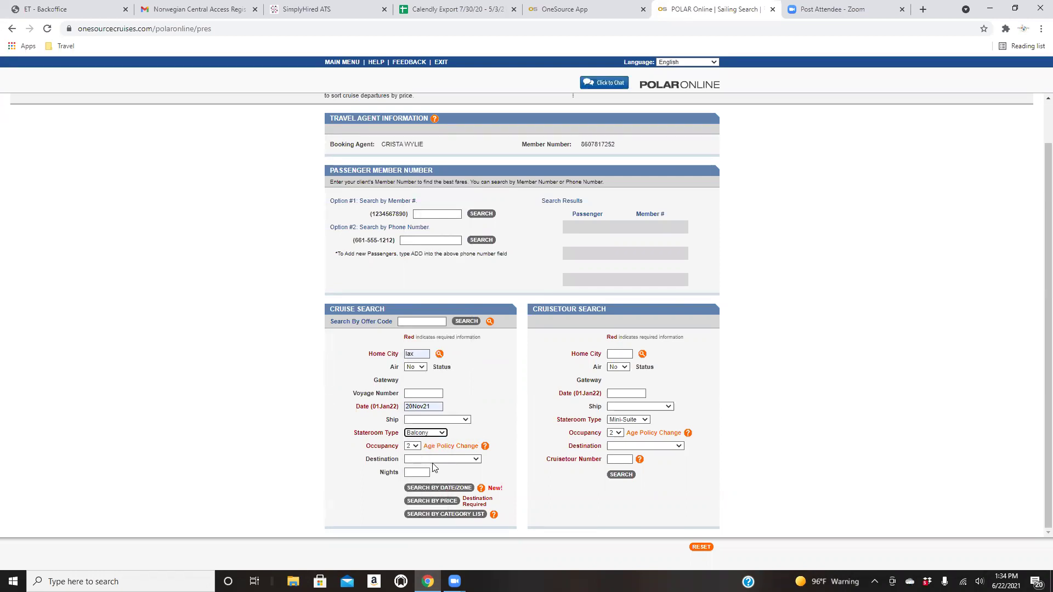
Read the Age Policy and the other sailing search guidance in the occupancy help, and close it.
click(485, 448)
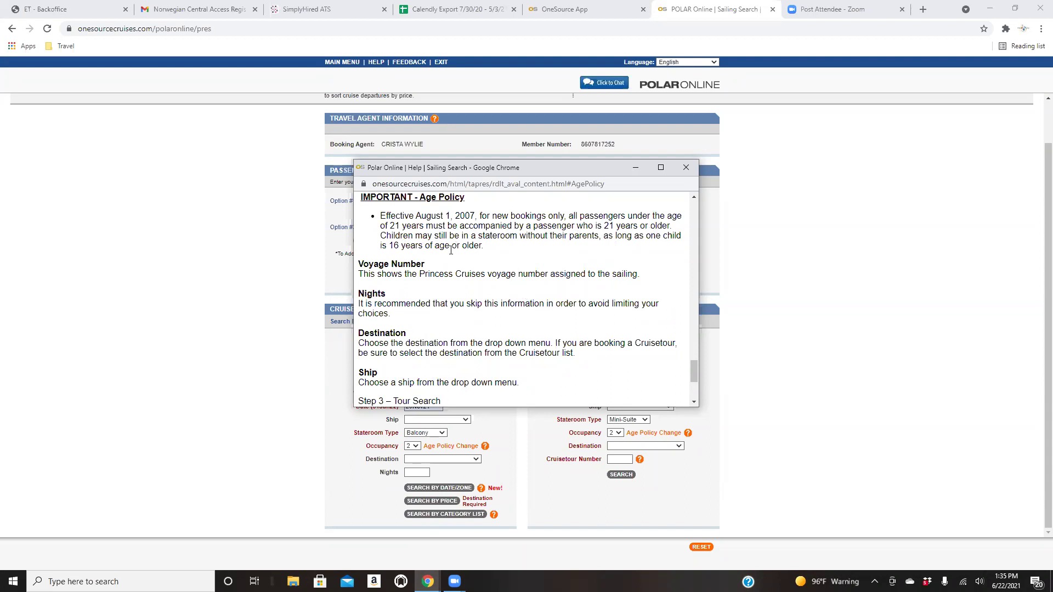
scroll(438, 275, down, 1)
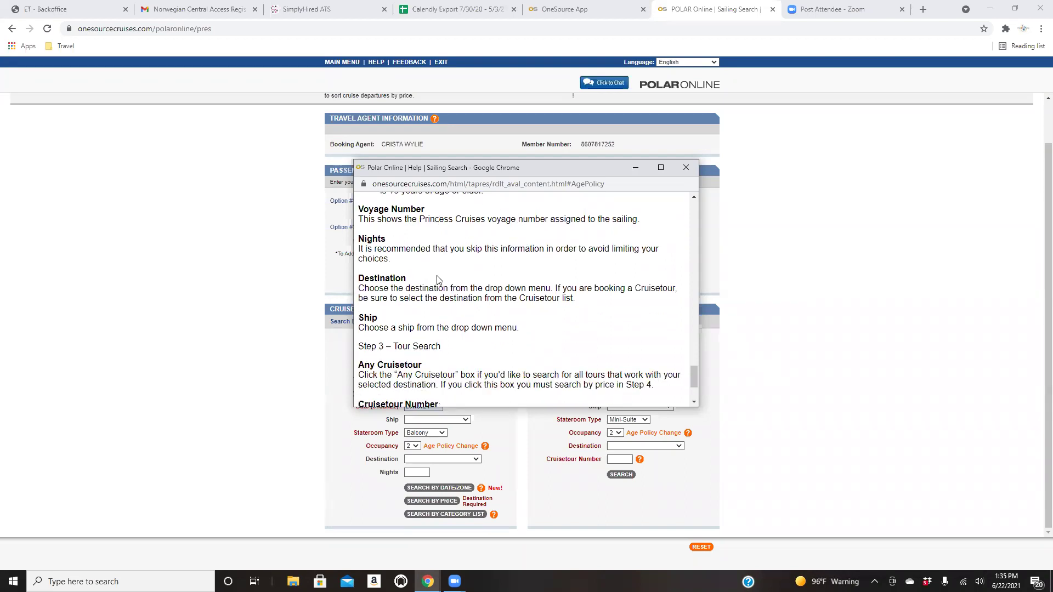
scroll(438, 277, down, 2)
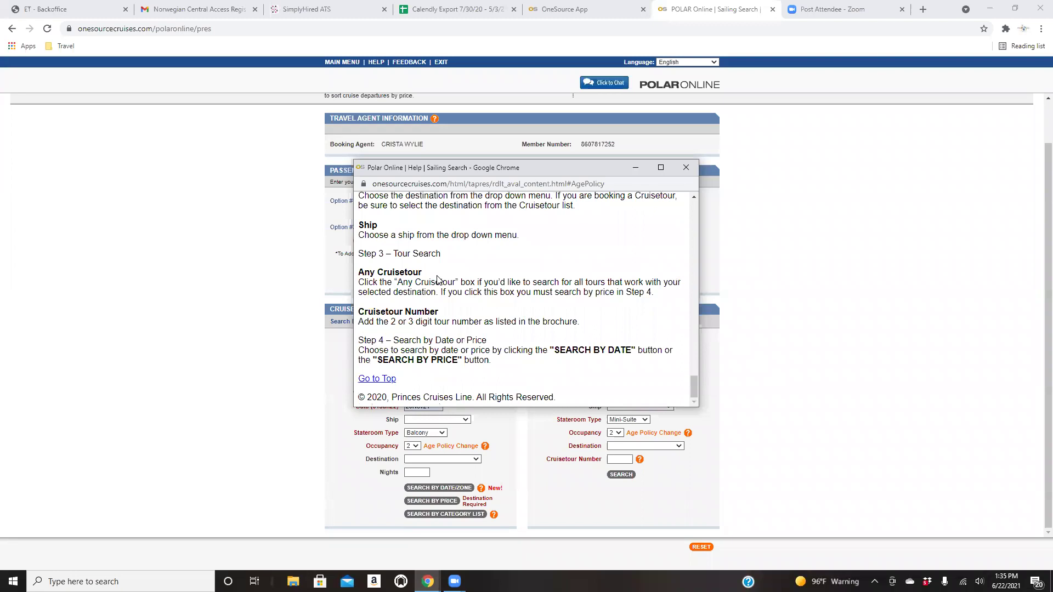
scroll(437, 280, up, 7)
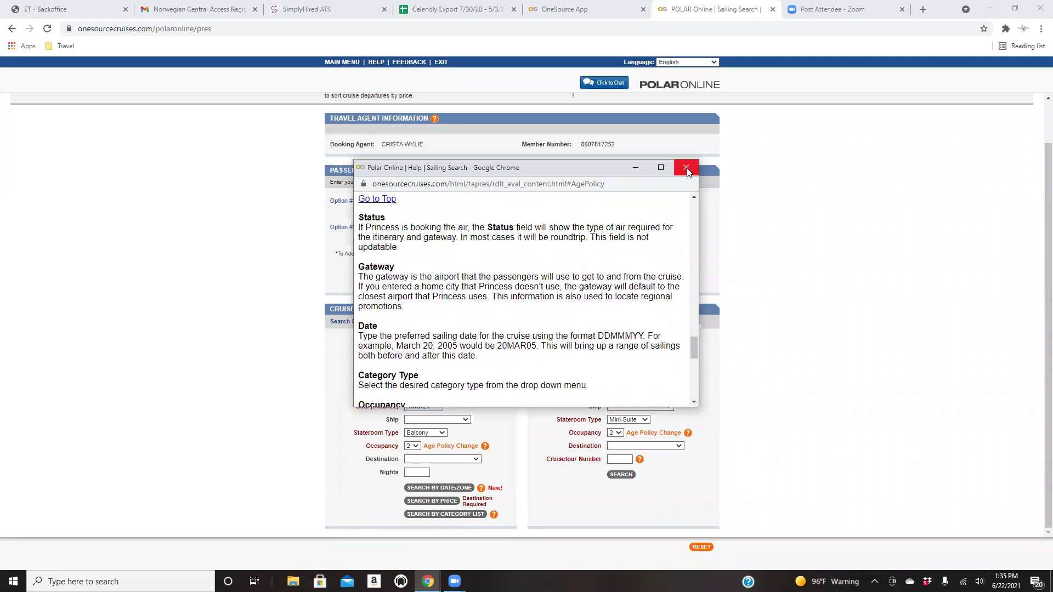
click(687, 168)
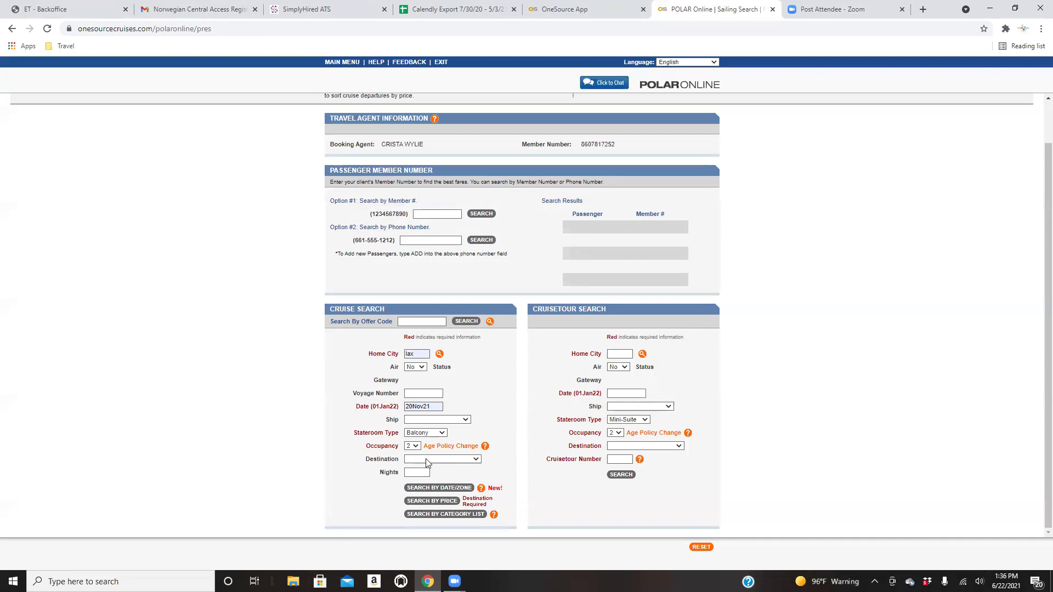
Set the cruise destination to Hawaii, leave the nights blank, and search for sailings by date/zone.
click(453, 465)
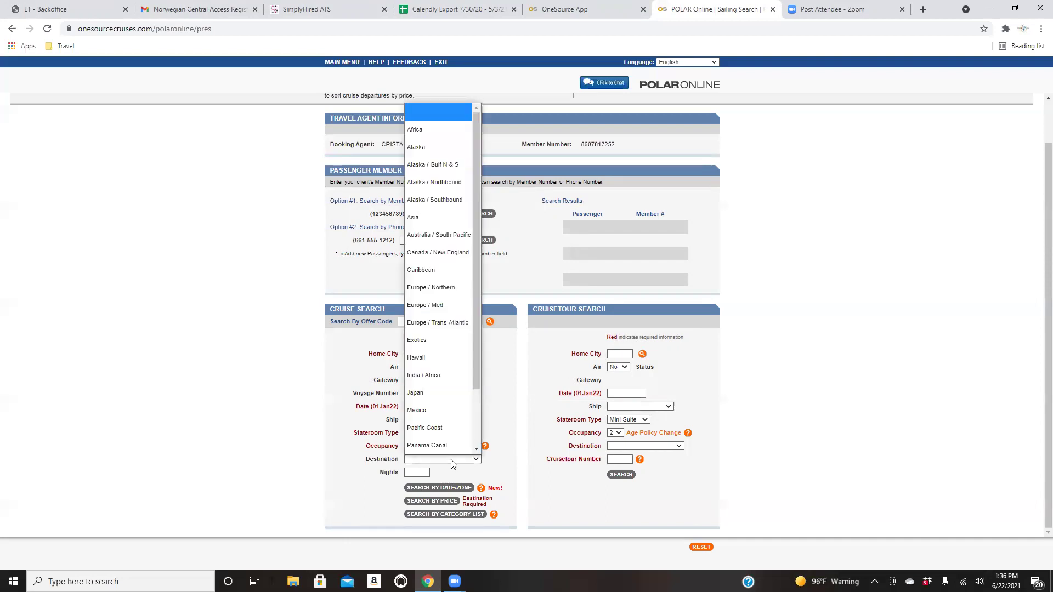
click(417, 360)
click(420, 472)
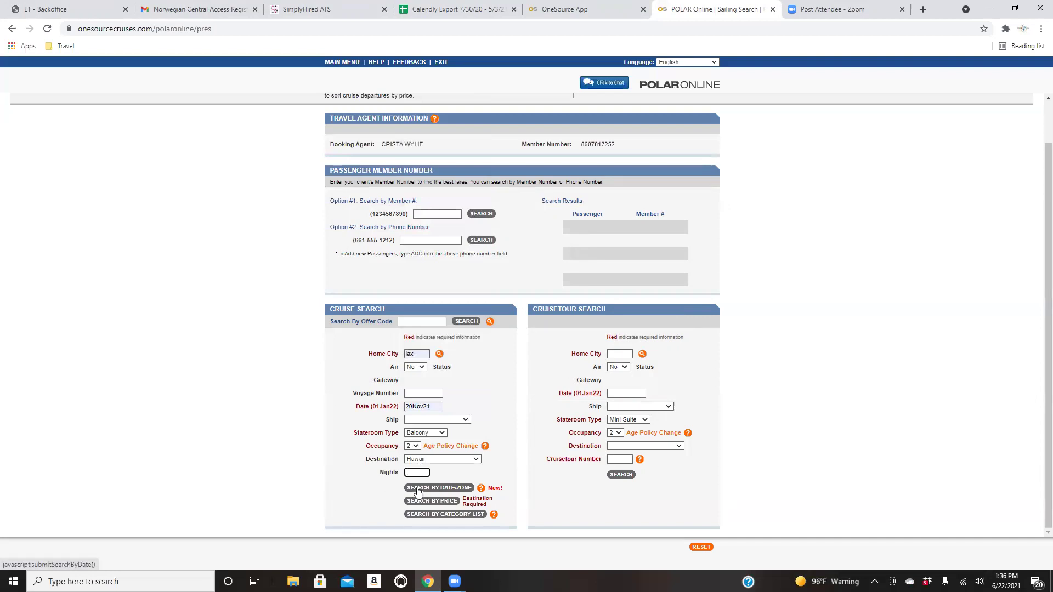
click(428, 489)
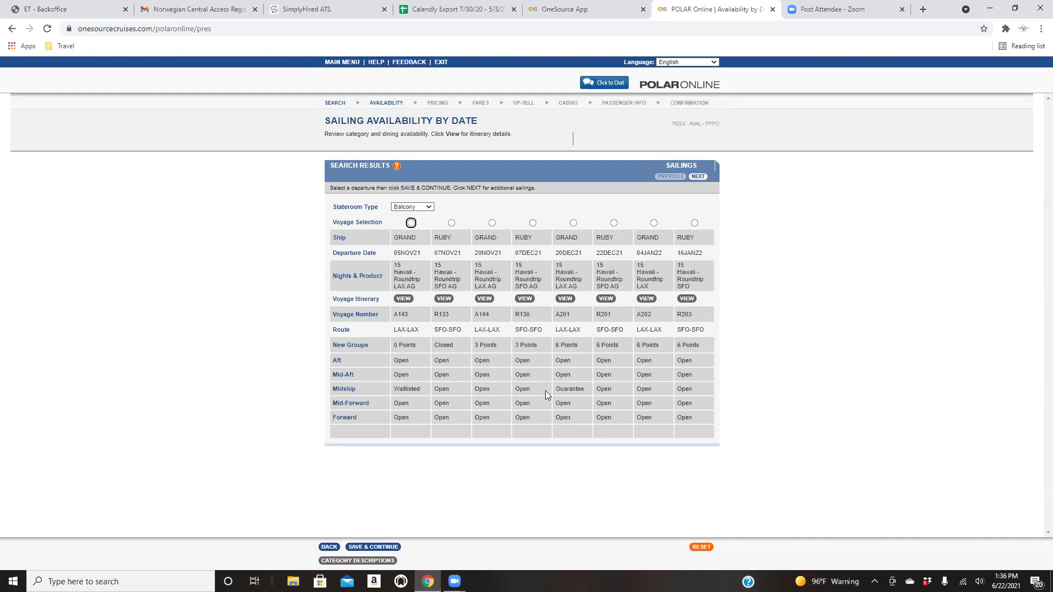
Examine the voyage itinerary of the Ruby's 07NOV21 Hawaii sailing and return to the sailing availability list.
click(443, 300)
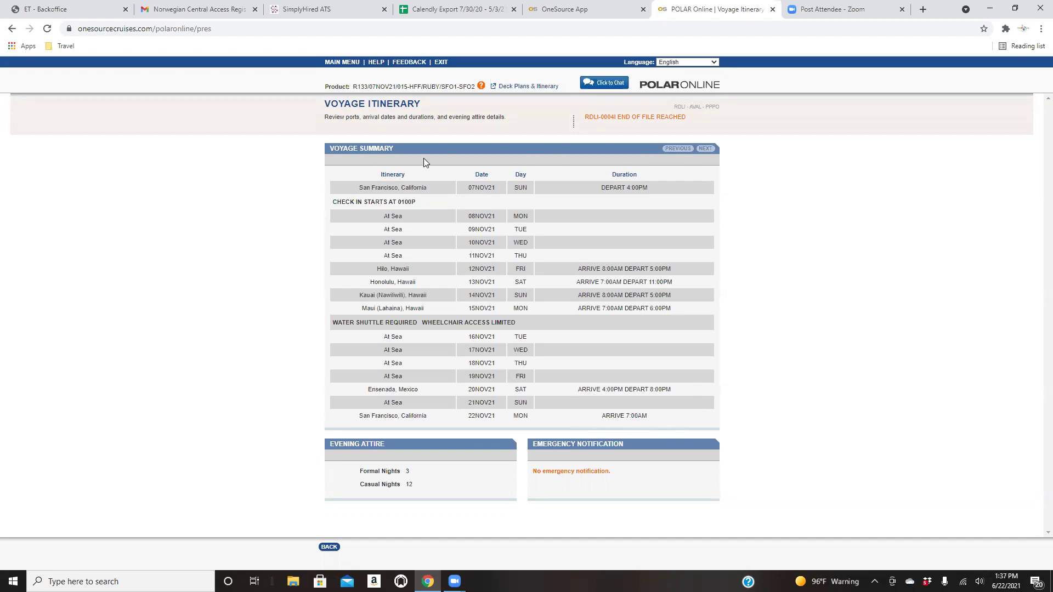
click(329, 546)
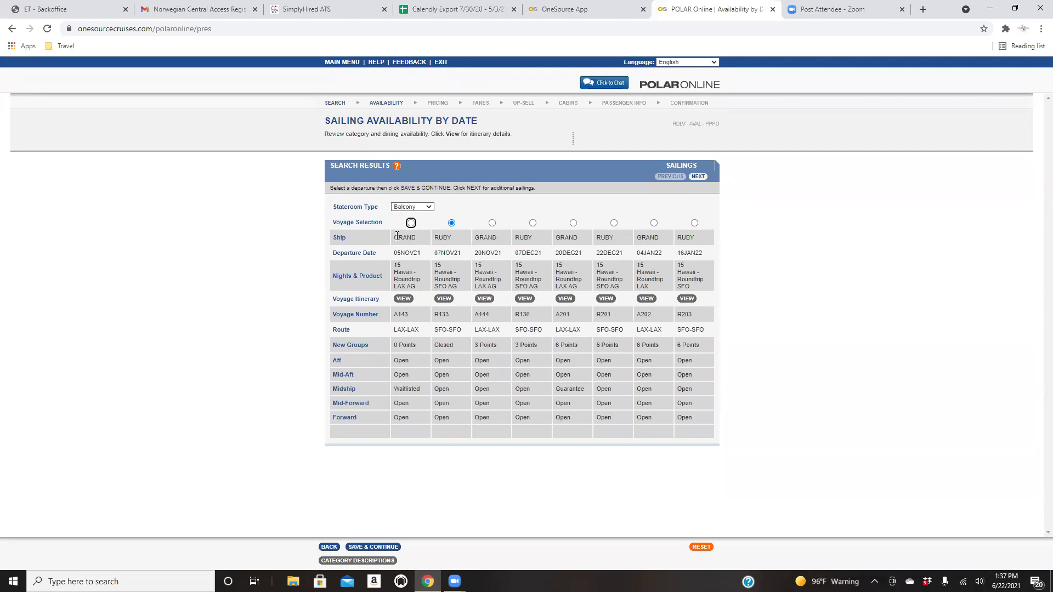
Search Google for "princess grand" on a new page and view the image results.
click(922, 11)
click(736, 28)
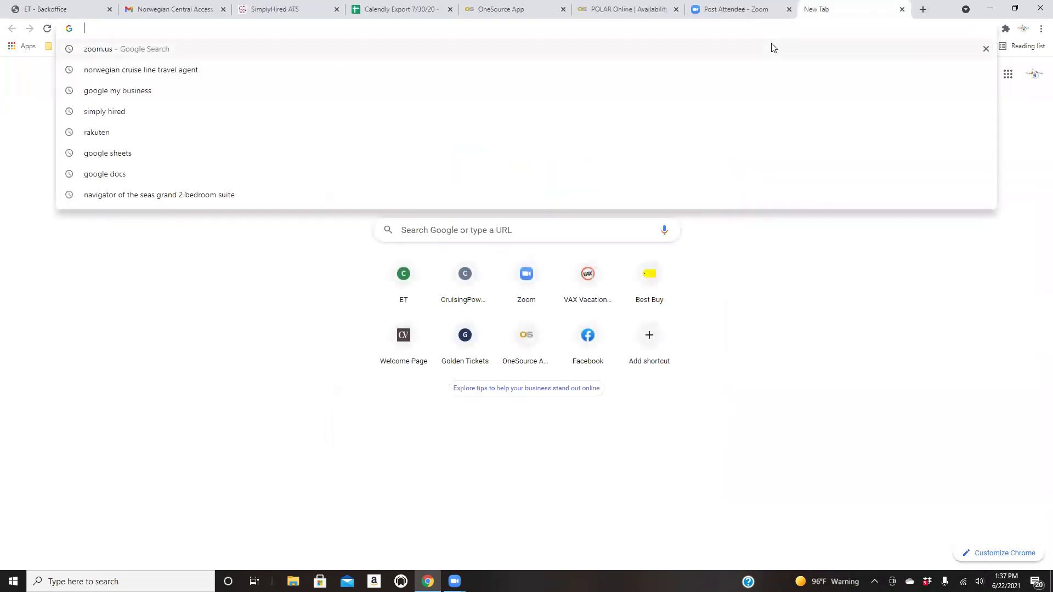
text(princes)
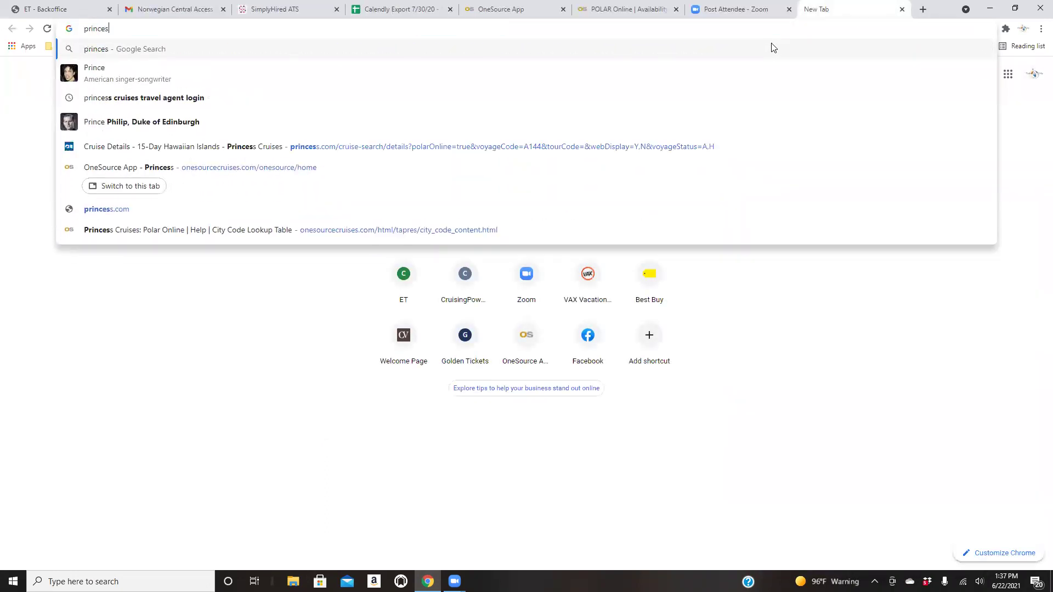
text(s )
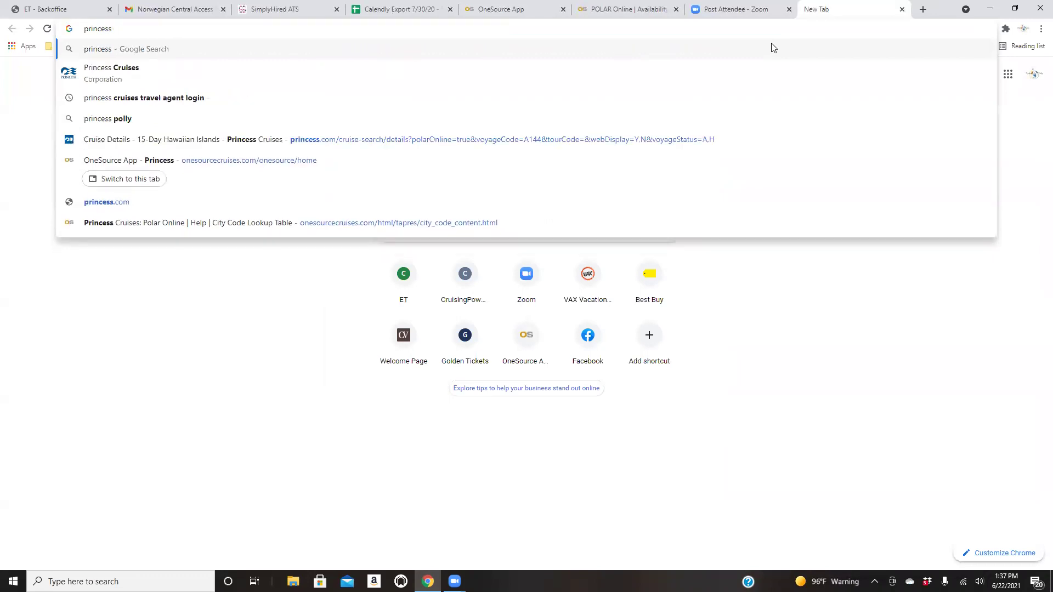
text(grand)
key(Return)
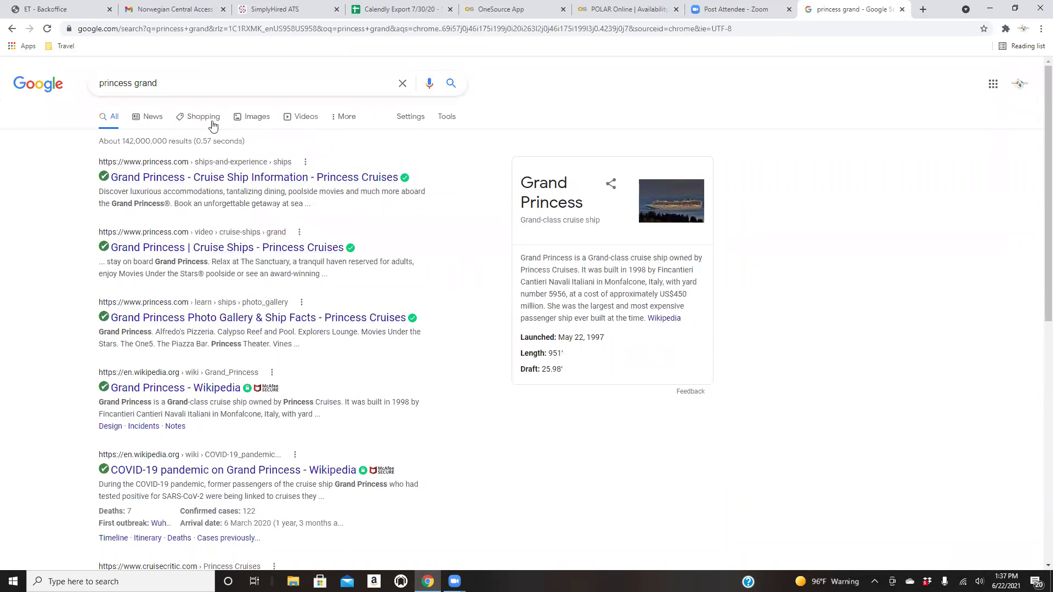
click(257, 118)
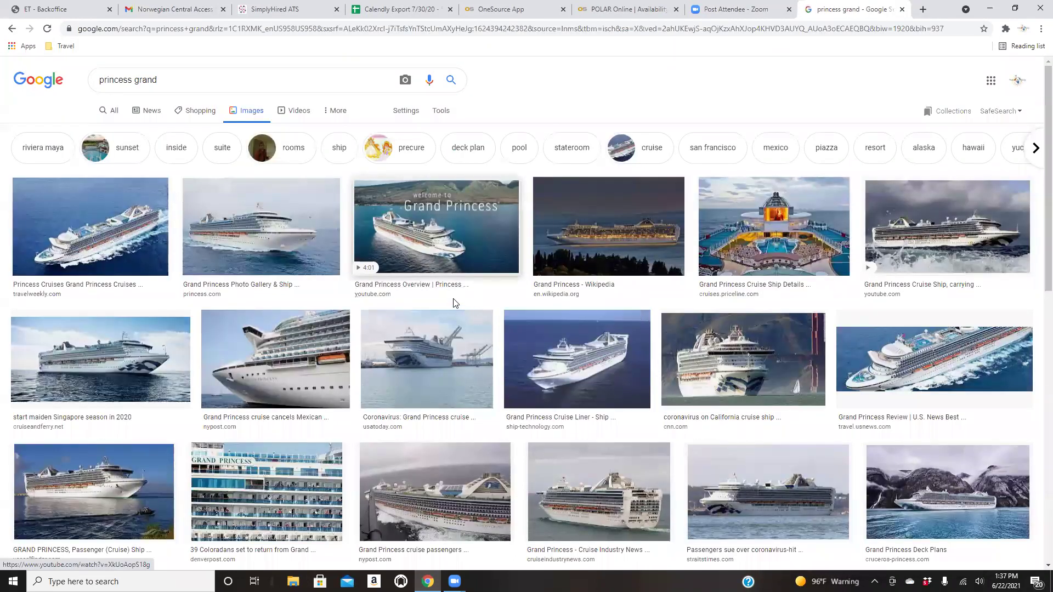
Look through the image results for "princess grand" and switch to the video results.
scroll(460, 376, down, 2)
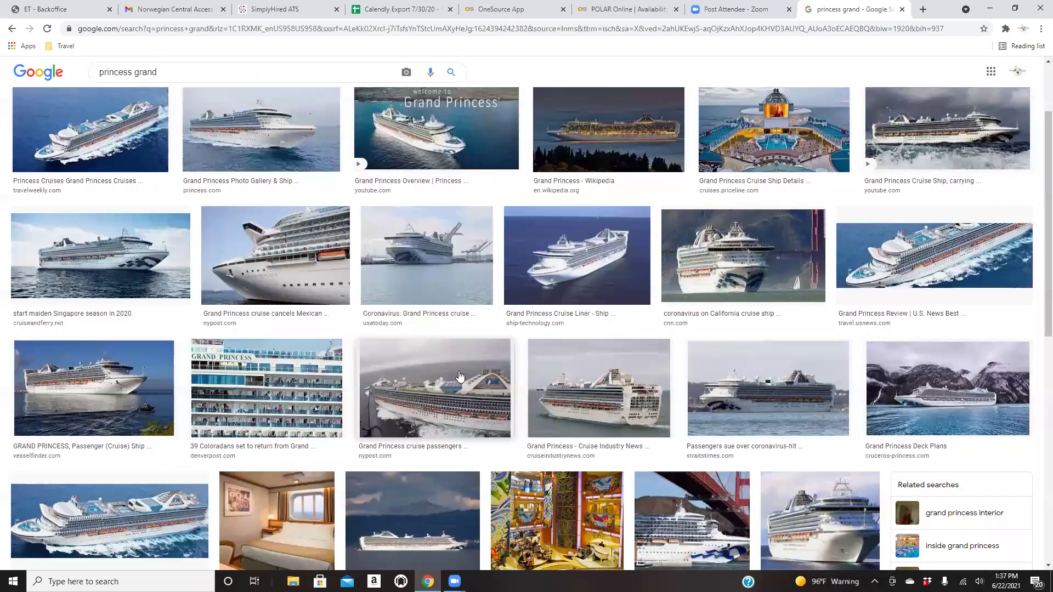
scroll(459, 376, down, 6)
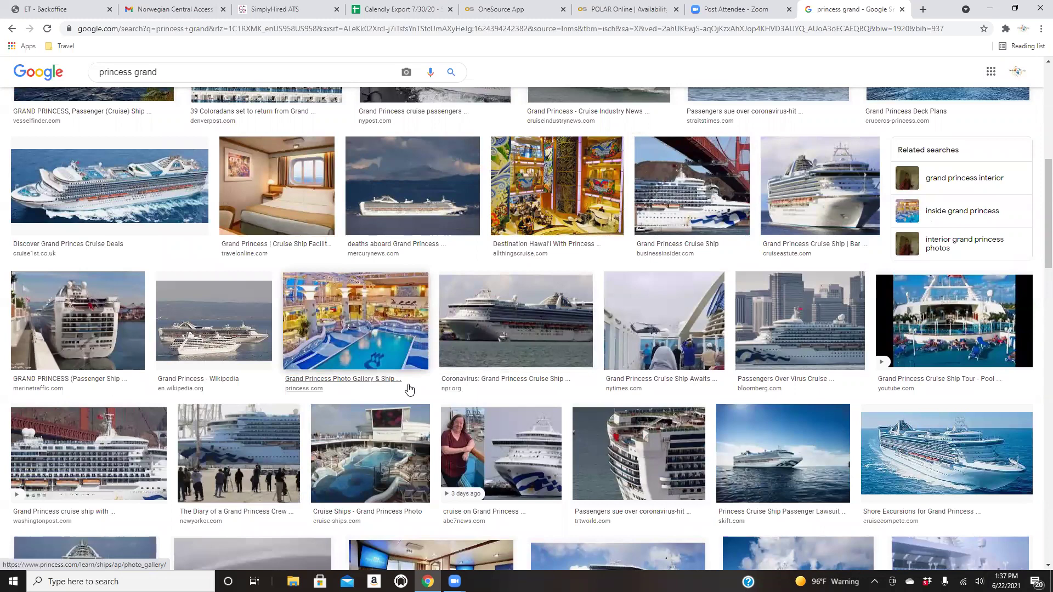
scroll(408, 389, down, 2)
scroll(409, 389, up, 2)
scroll(404, 390, up, 8)
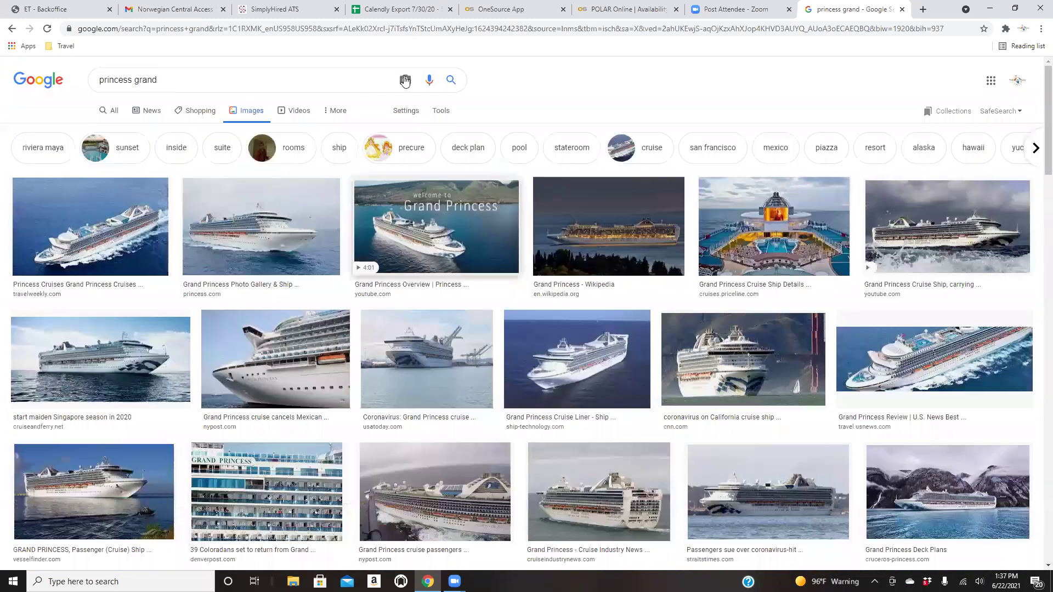
click(289, 110)
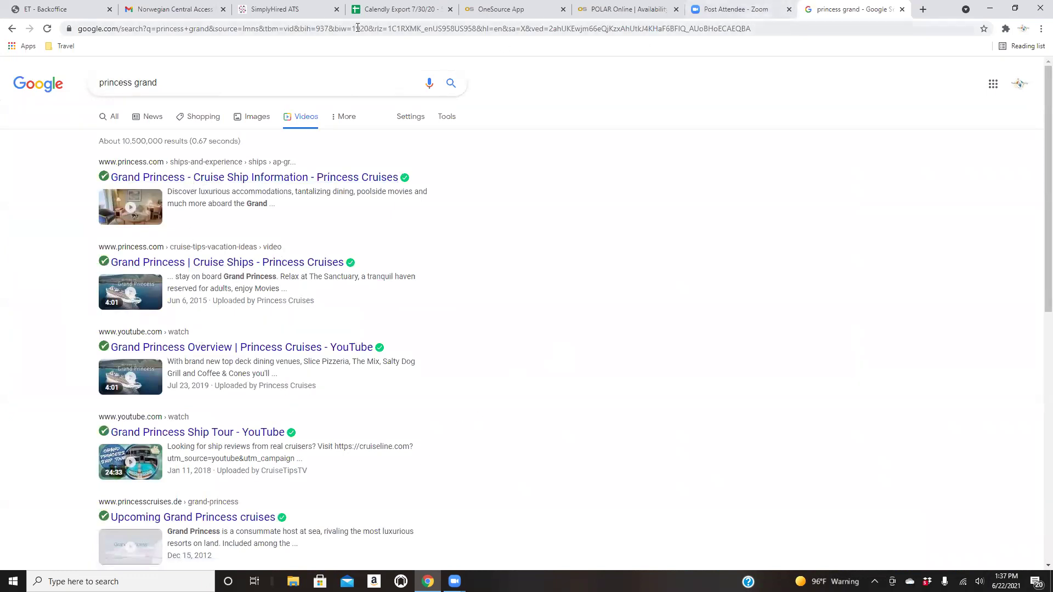
Change the Google search to "princess ruby" and show the image results.
click(182, 81)
key(BackSpace)
key(BackSpace)
key(BackSpace)
key(BackSpace)
key(BackSpace)
text(ruby)
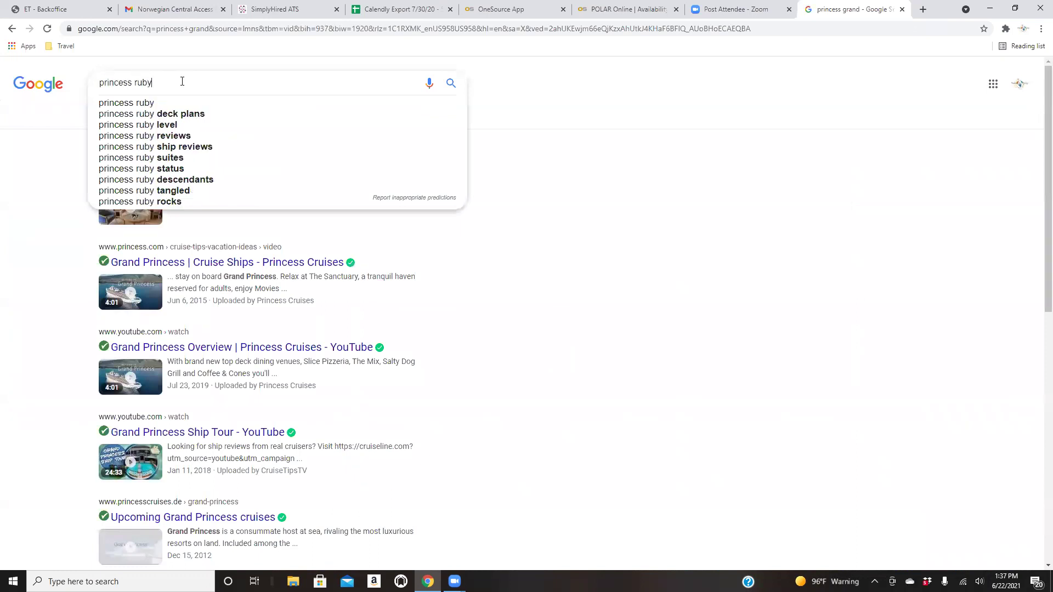
key(Return)
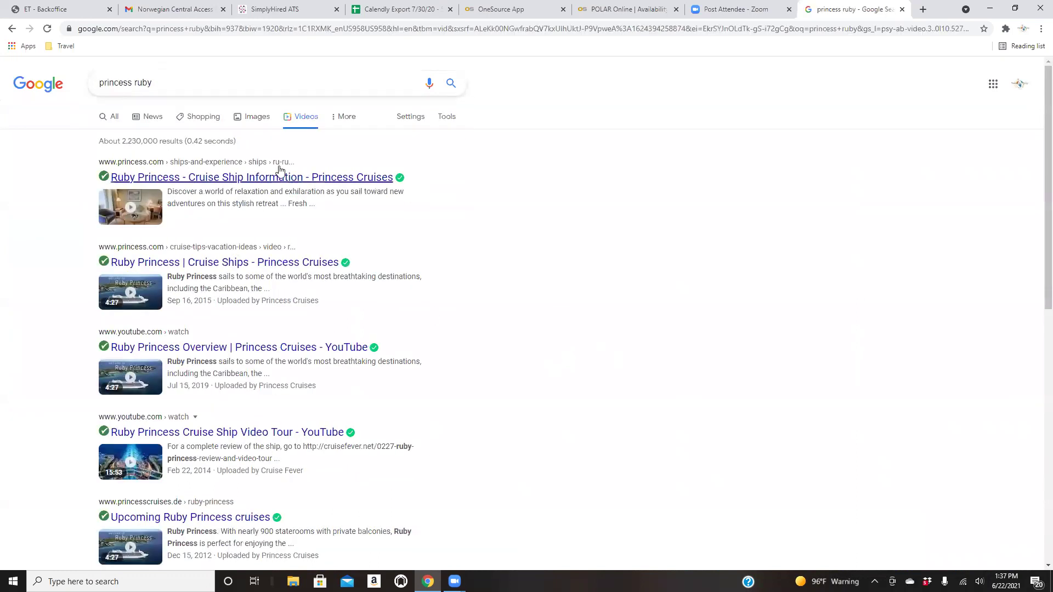
click(251, 117)
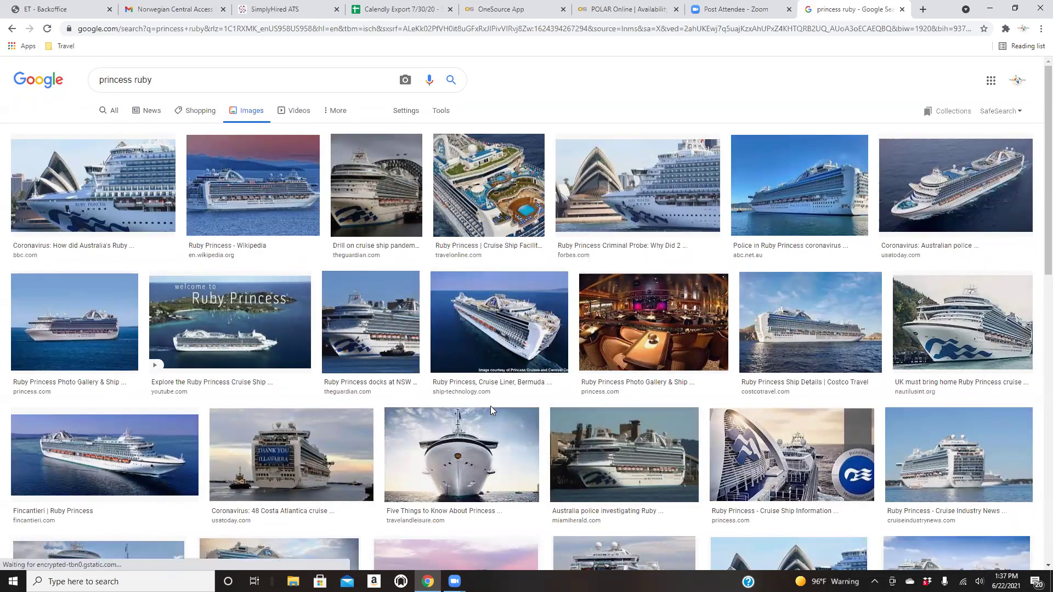
Look through the Ruby Princess ship pictures and return to the start of the results.
scroll(496, 405, down, 3)
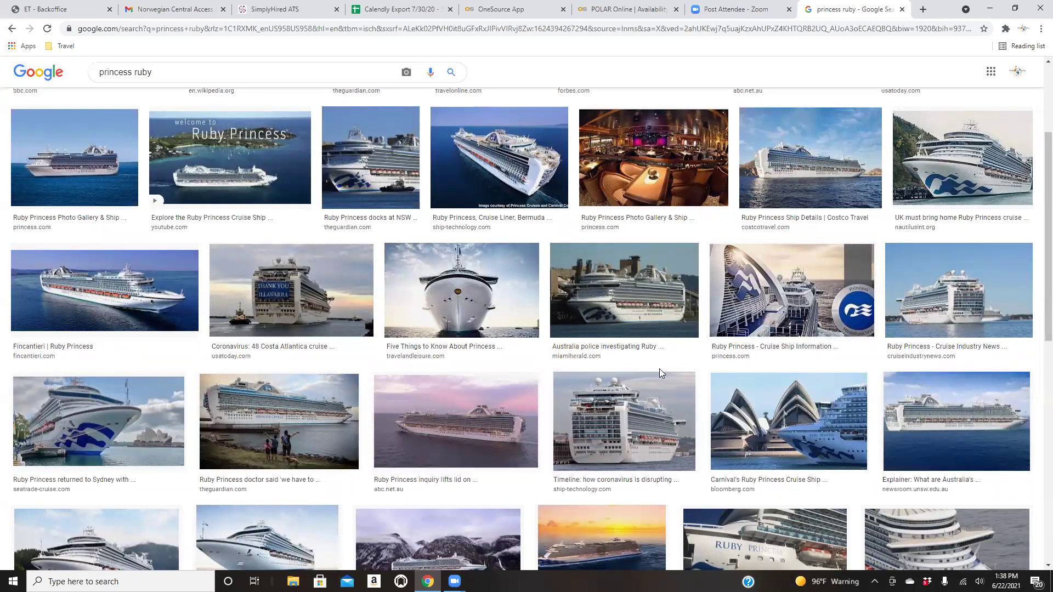
scroll(577, 410, down, 2)
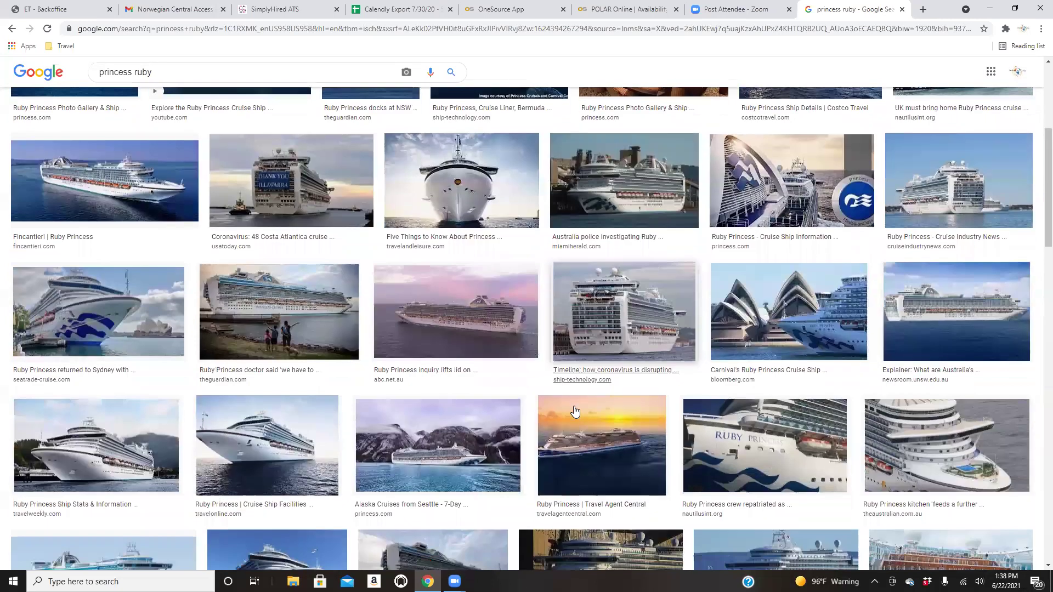
scroll(577, 410, down, 3)
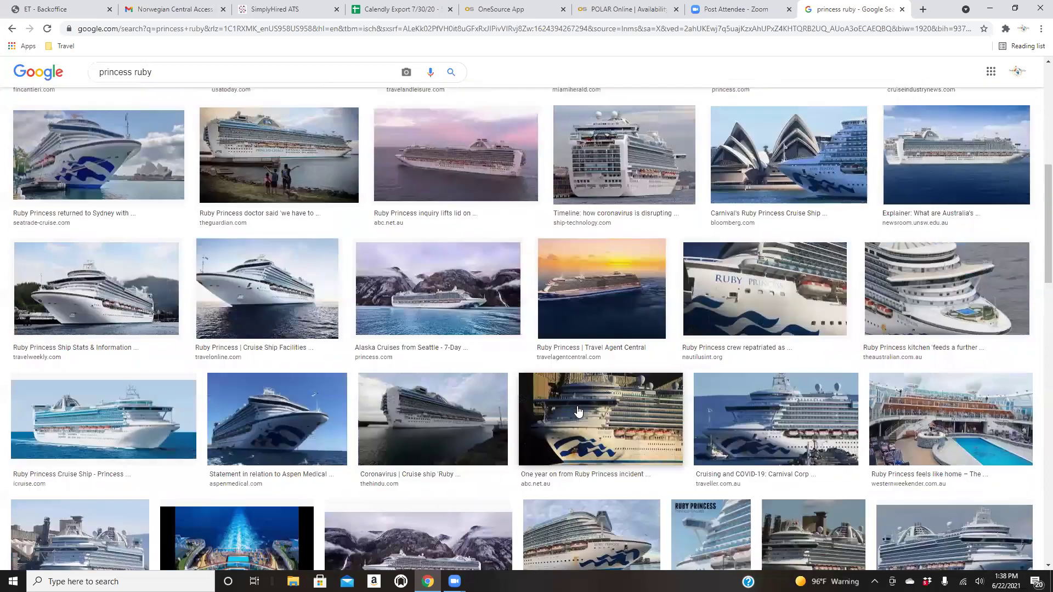
scroll(577, 406, down, 3)
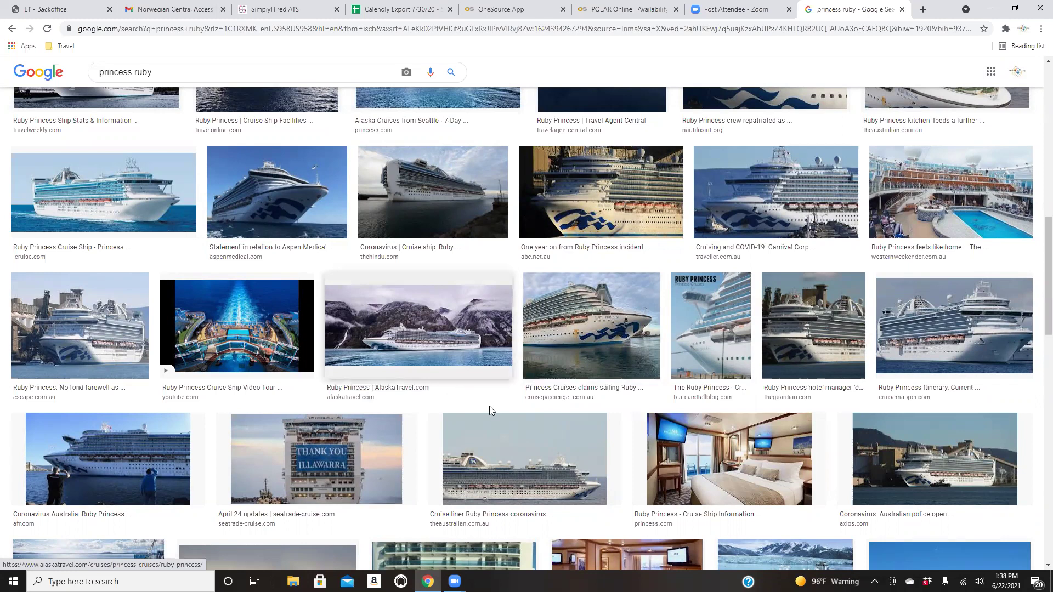
scroll(490, 417, up, 1)
scroll(489, 427, up, 10)
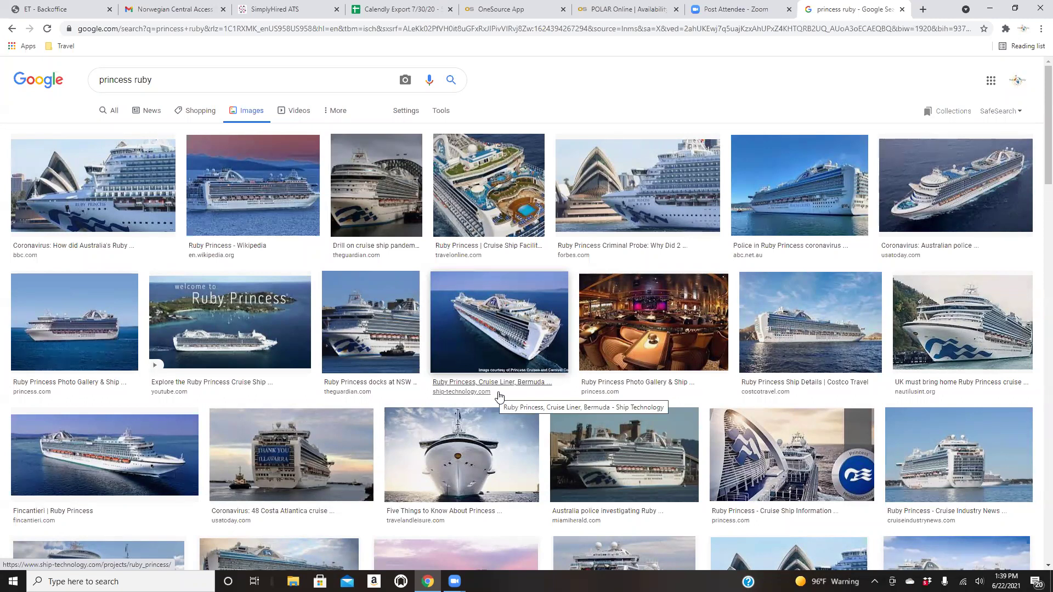
Switch back to POLAR Online and continue with the Ruby's 07NOV21 balcony sailing to the ship zone pricing.
click(615, 8)
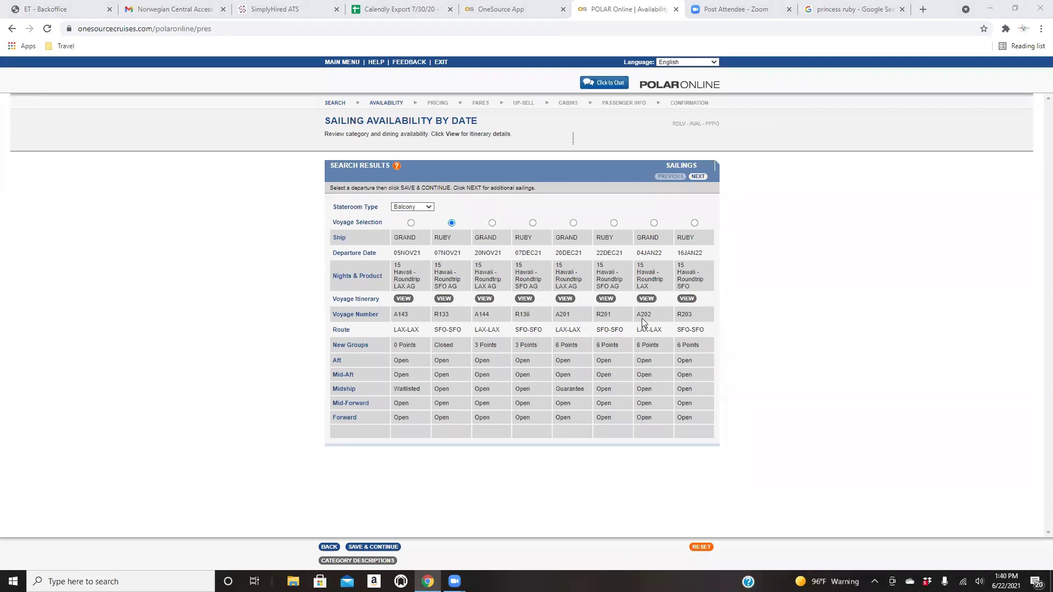
click(774, 300)
click(374, 549)
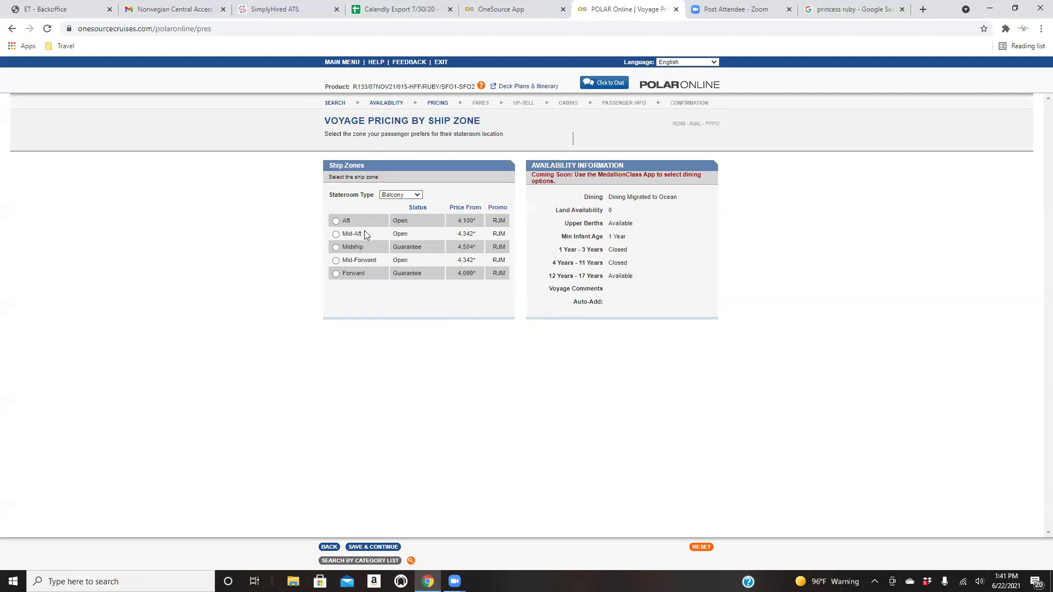
Choose the Midship zone and the Aloha deck BA4 balcony fare, and continue to its pricing detail.
click(336, 247)
click(366, 548)
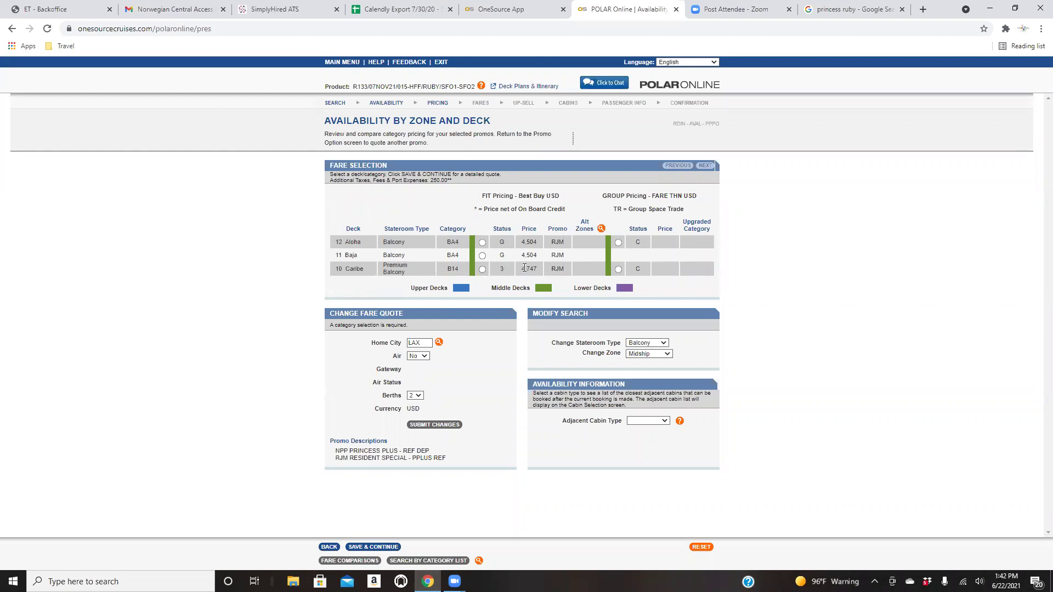
click(482, 243)
click(387, 547)
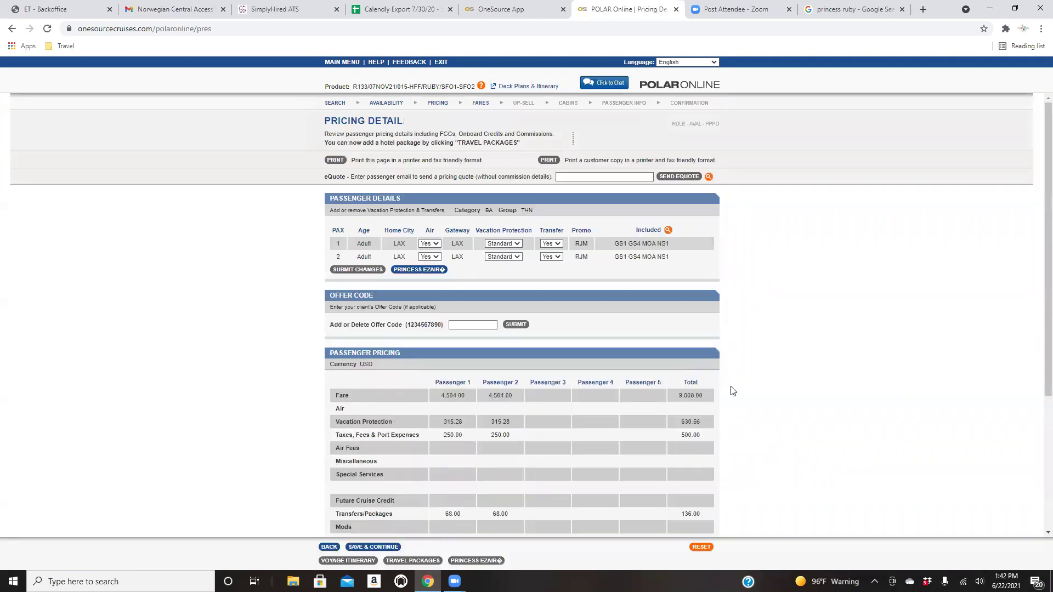
Set Air to No for both passengers in the passenger details.
scroll(728, 388, down, 2)
click(428, 135)
click(434, 159)
click(436, 147)
click(434, 173)
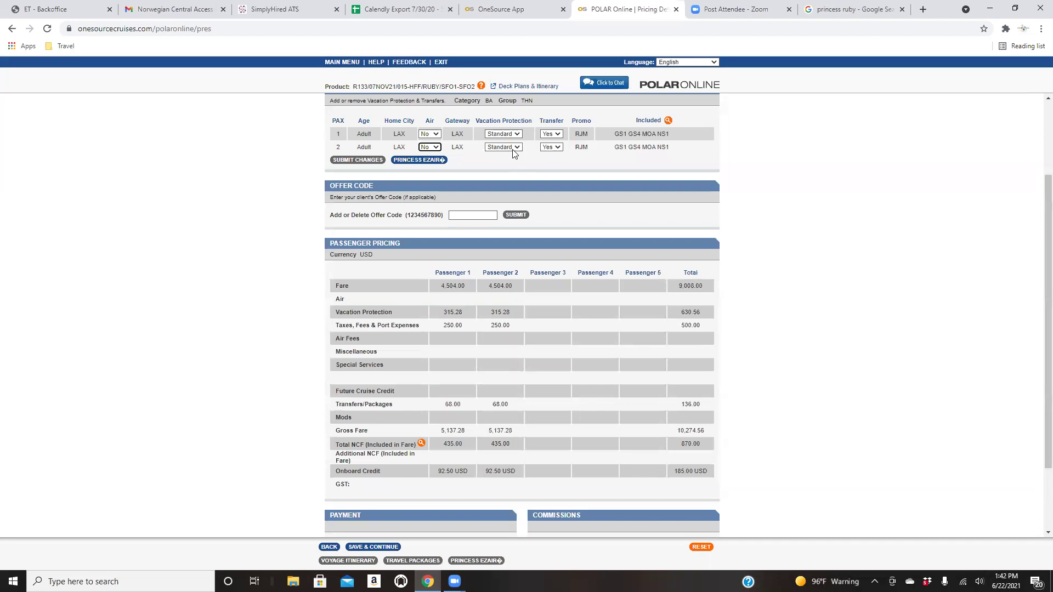
Set Transfer to No for both passengers and keep passenger 1's Vacation Protection at Standard.
click(553, 137)
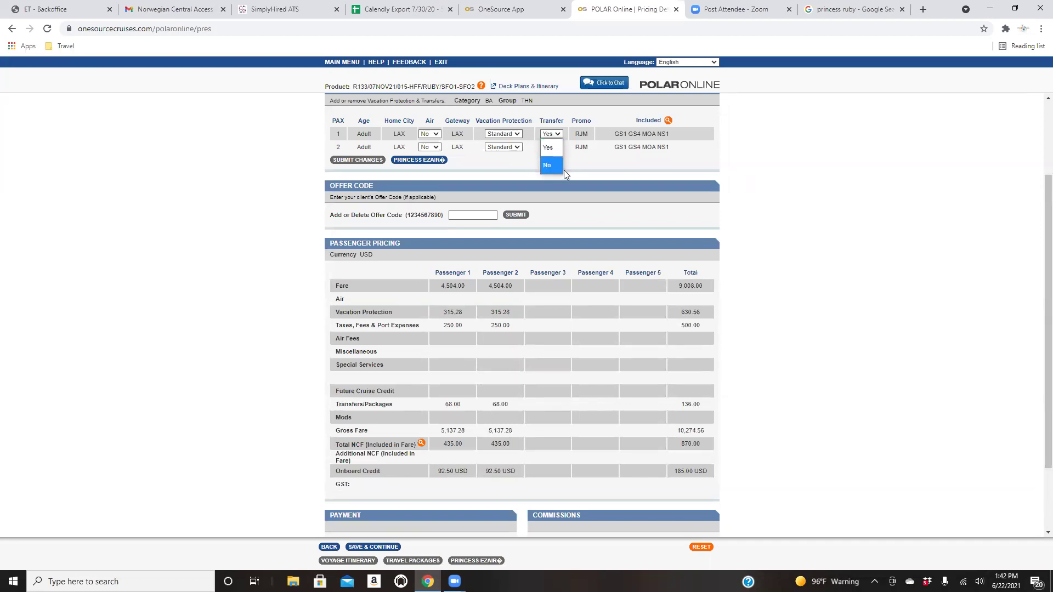
click(561, 168)
click(552, 147)
click(548, 179)
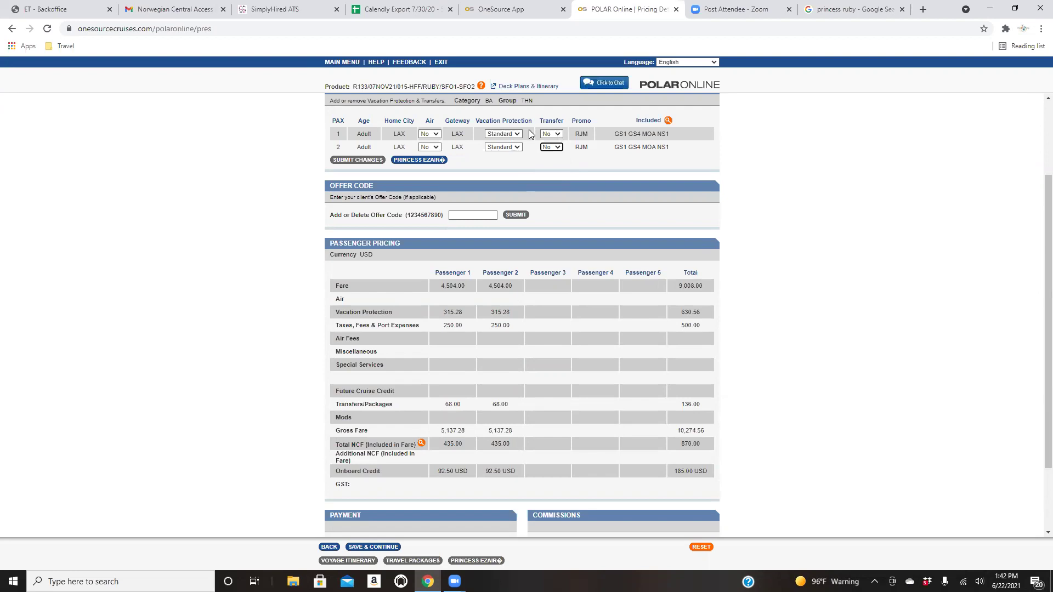
click(517, 134)
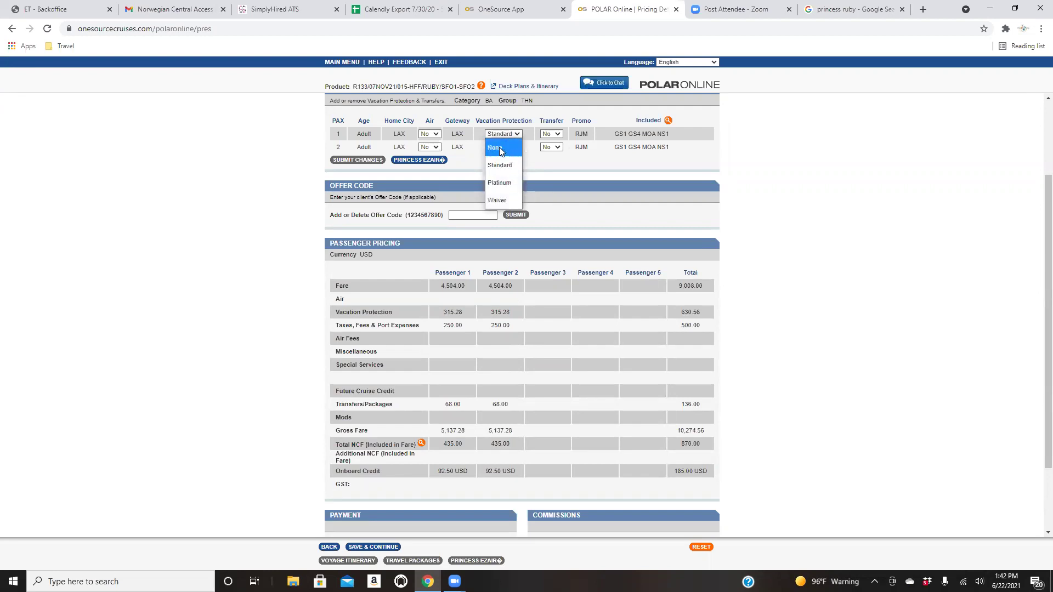
click(498, 163)
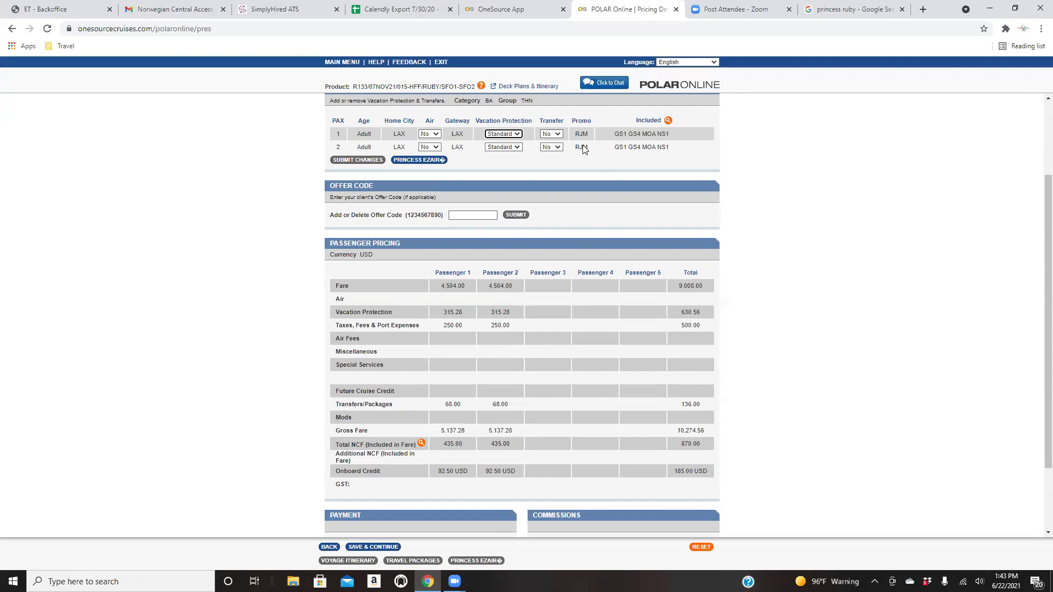
Review the passenger pricing, payment due dates and total commission of the quote.
scroll(829, 285, down, 2)
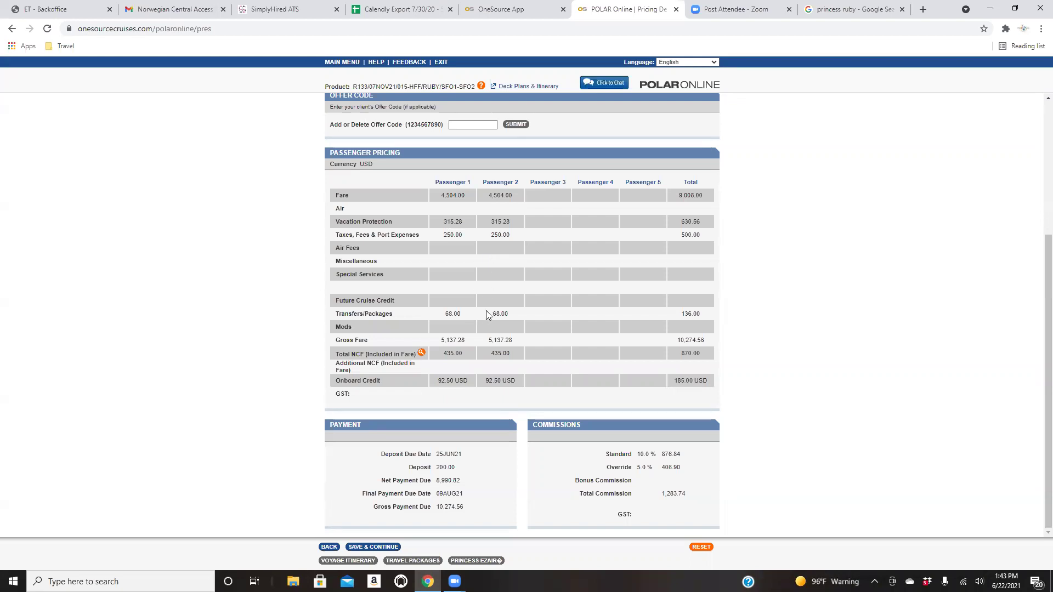
scroll(489, 327, up, 2)
scroll(490, 326, down, 2)
drag(661, 494, 690, 495)
click(695, 490)
Open the deck plans and itinerary of the Ruby voyage and examine the Deck 7 – Promenade plan.
click(517, 86)
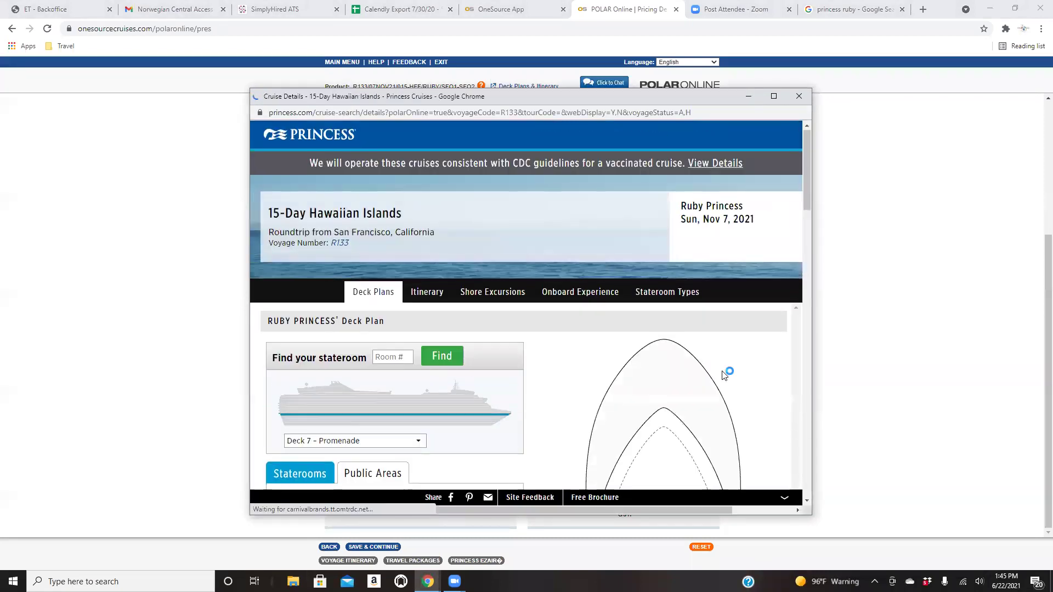
scroll(724, 371, down, 3)
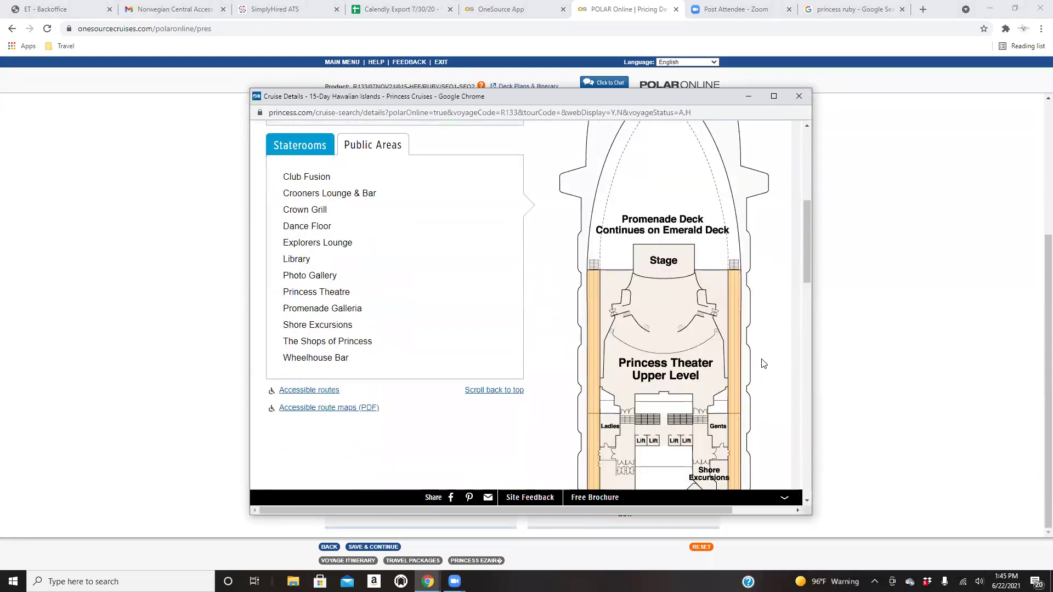
scroll(763, 363, down, 3)
scroll(762, 365, up, 3)
scroll(760, 364, up, 2)
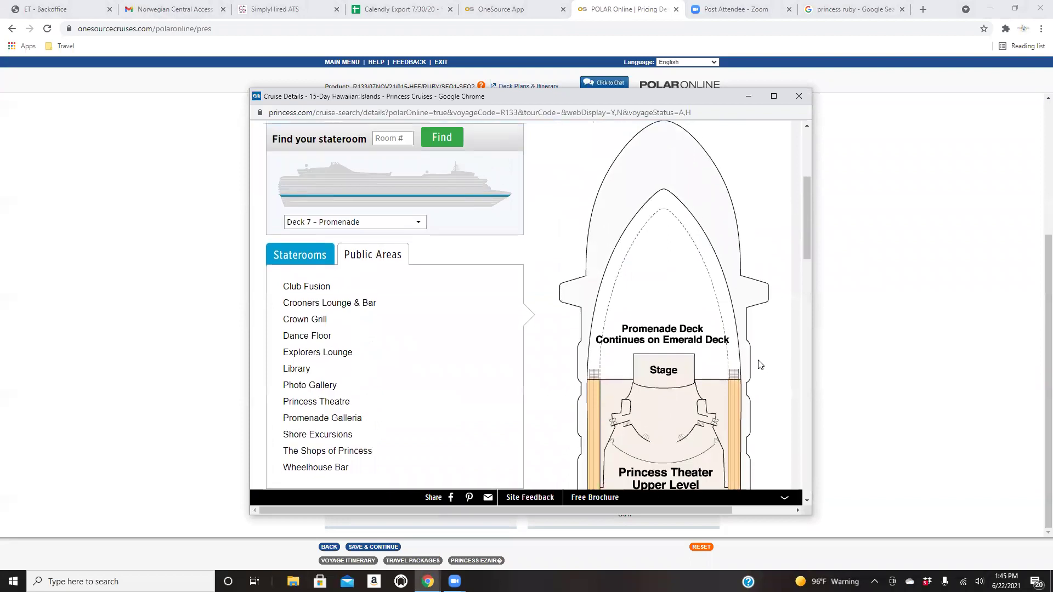
Switch the deck plan to Deck 5 – Plaza and examine its oceanview cabins on both sides of the ship.
click(357, 224)
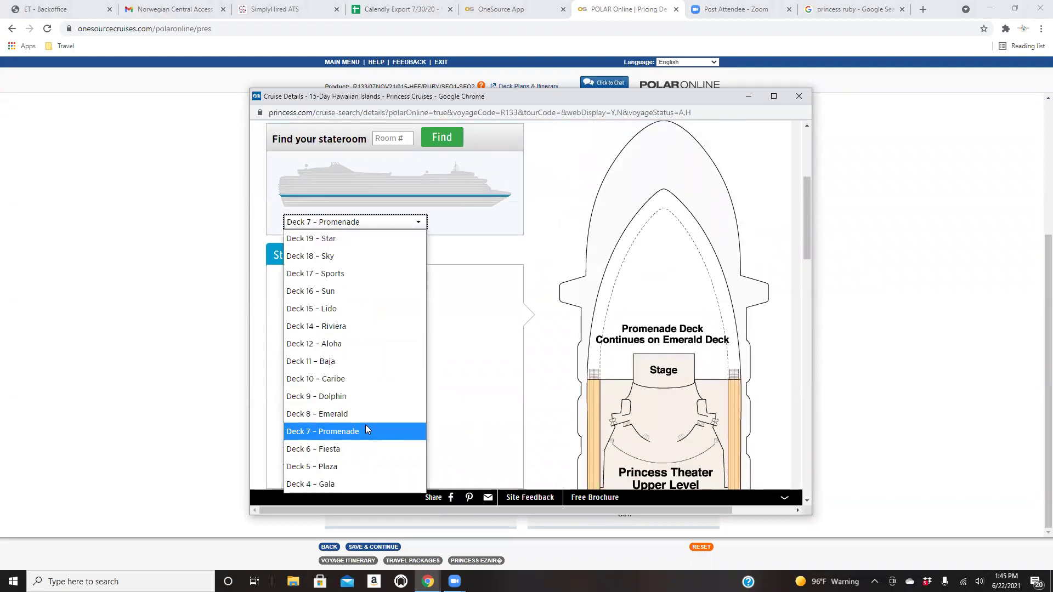
click(362, 467)
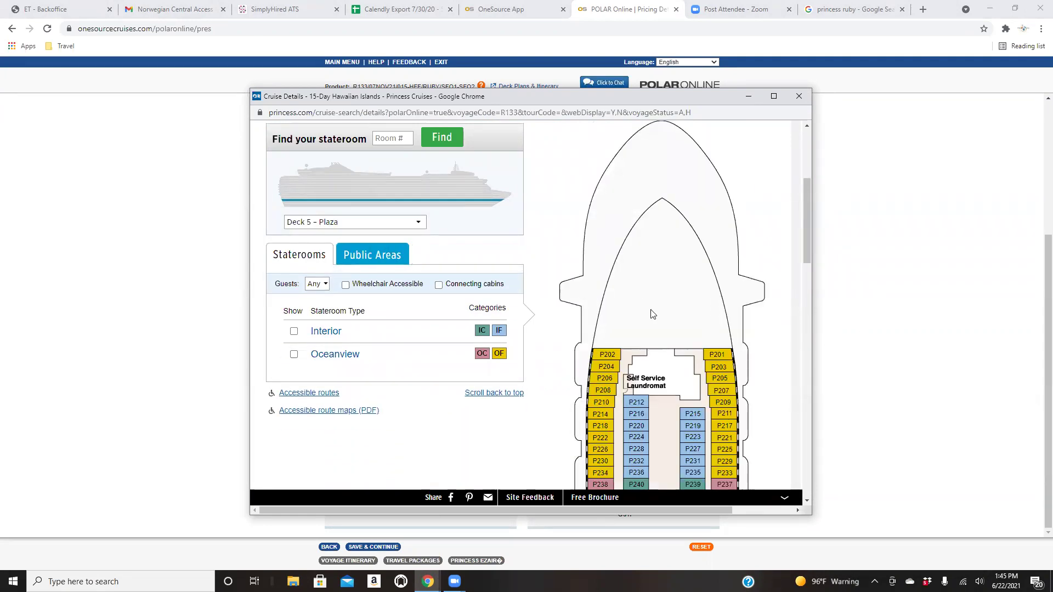
scroll(651, 310, down, 2)
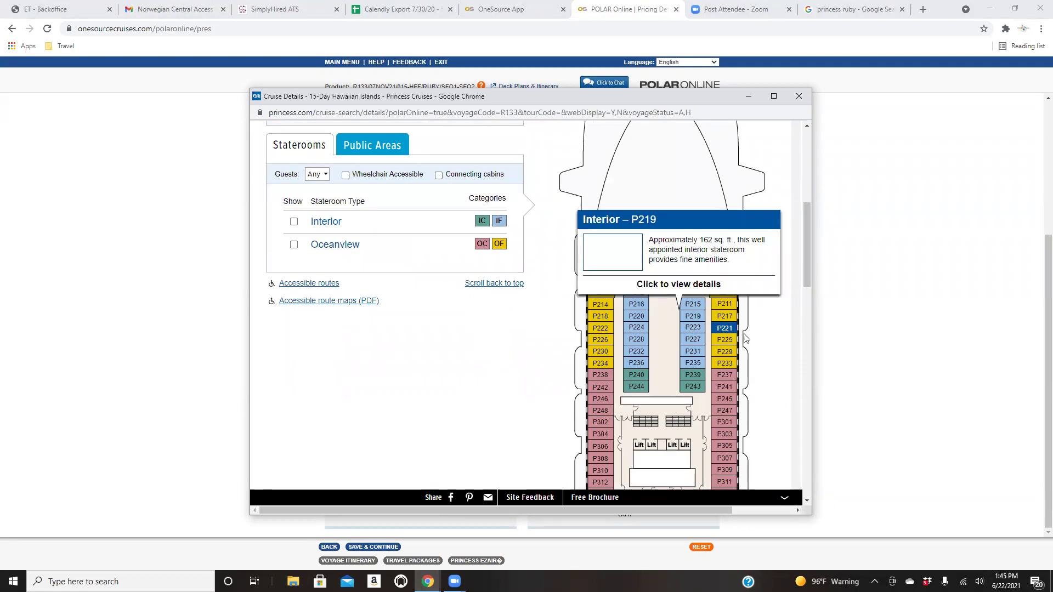
scroll(764, 346, down, 4)
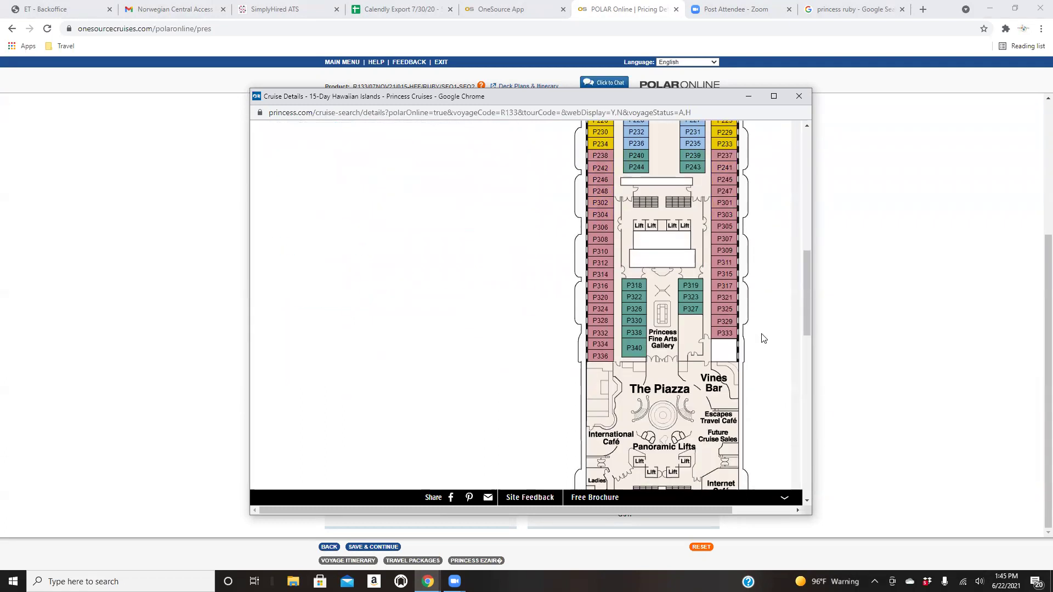
mouse_move(733, 324)
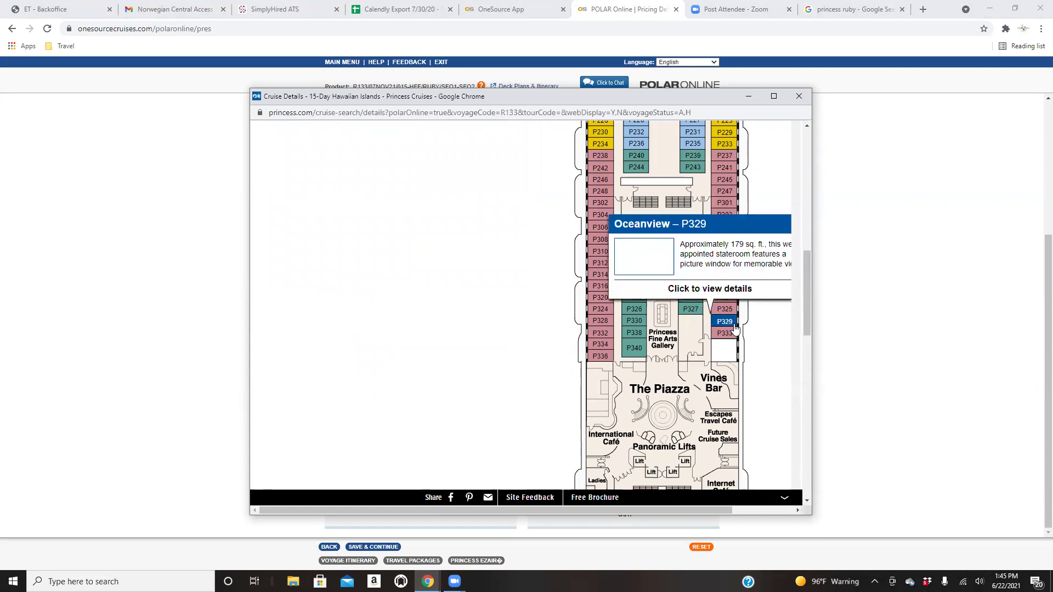
mouse_move(601, 280)
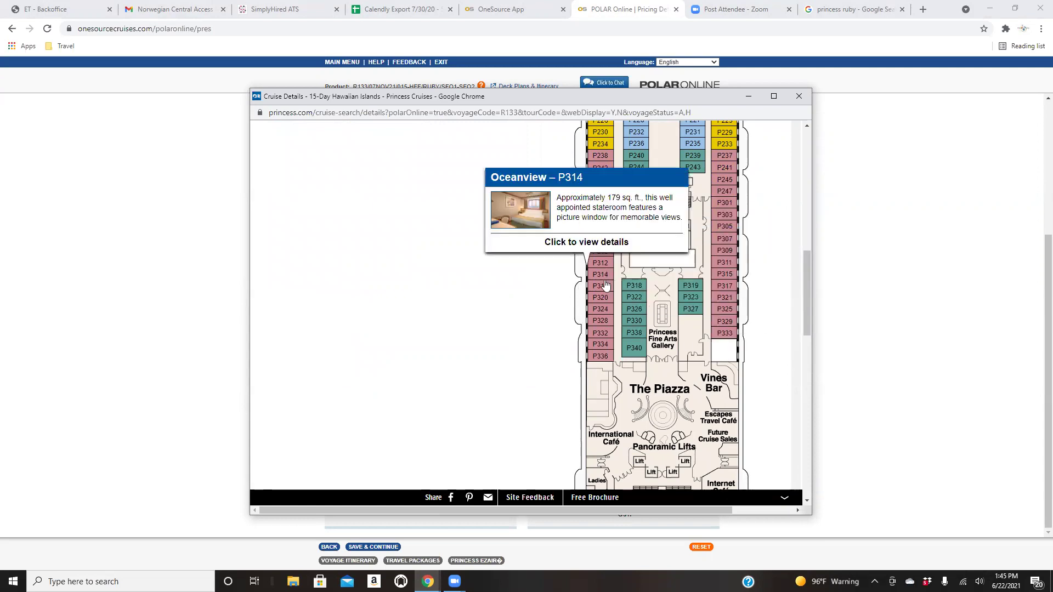
mouse_move(600, 320)
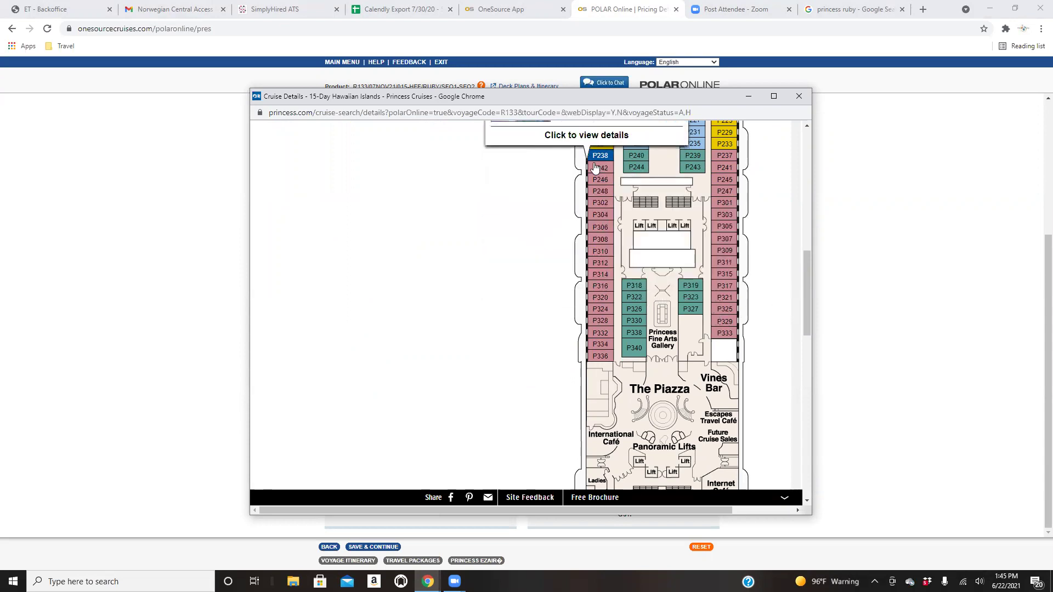
Switch the deck plan to Deck 6 – Fiesta and examine its public areas from the casino to the Da Vinci Dining Room.
scroll(386, 336, up, 1)
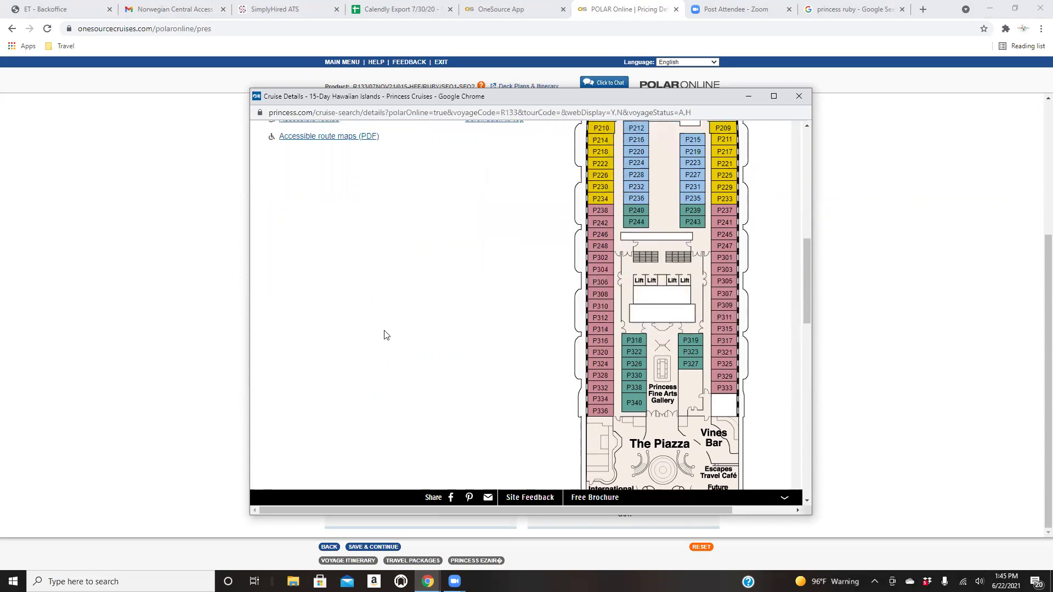
scroll(386, 335, up, 4)
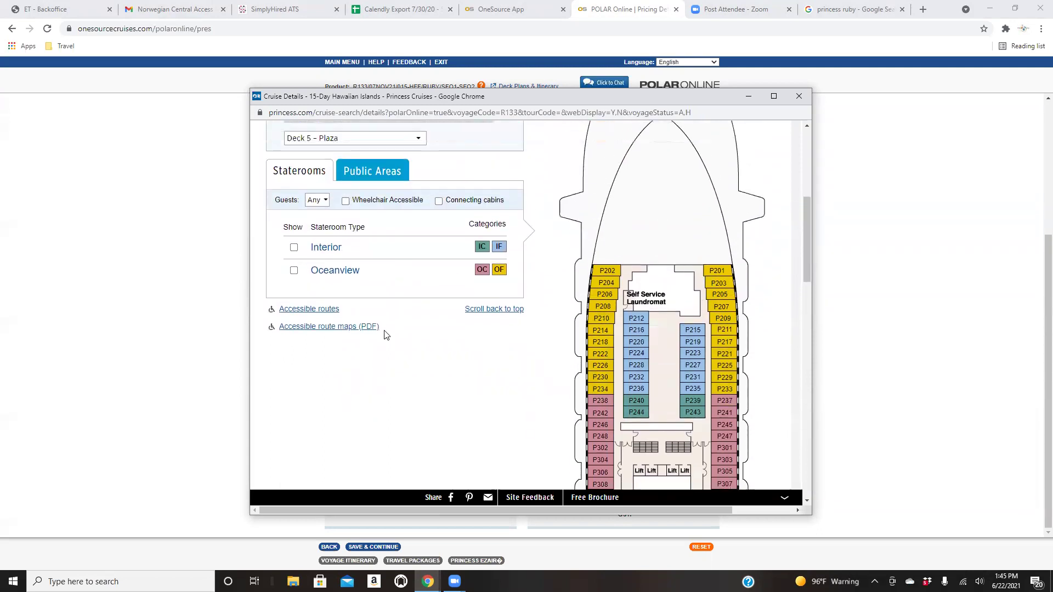
scroll(393, 328, up, 1)
click(378, 225)
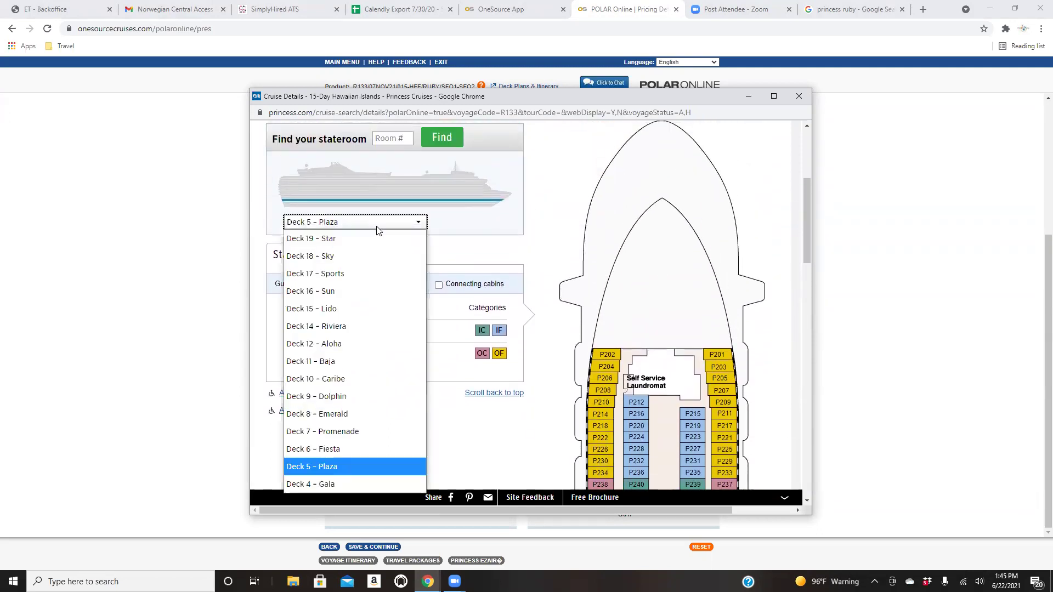
click(339, 449)
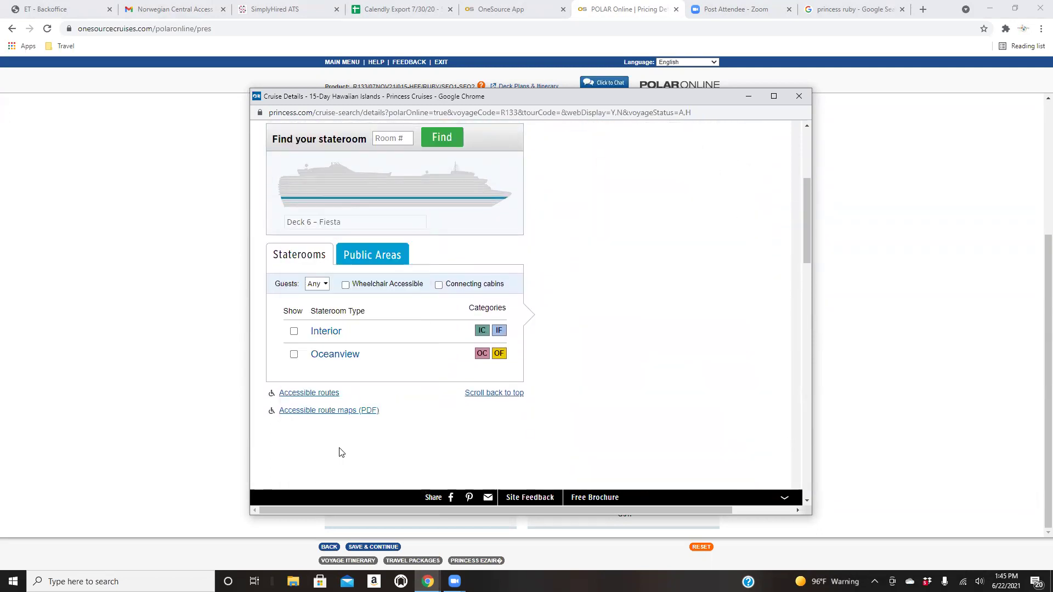
scroll(695, 323, down, 8)
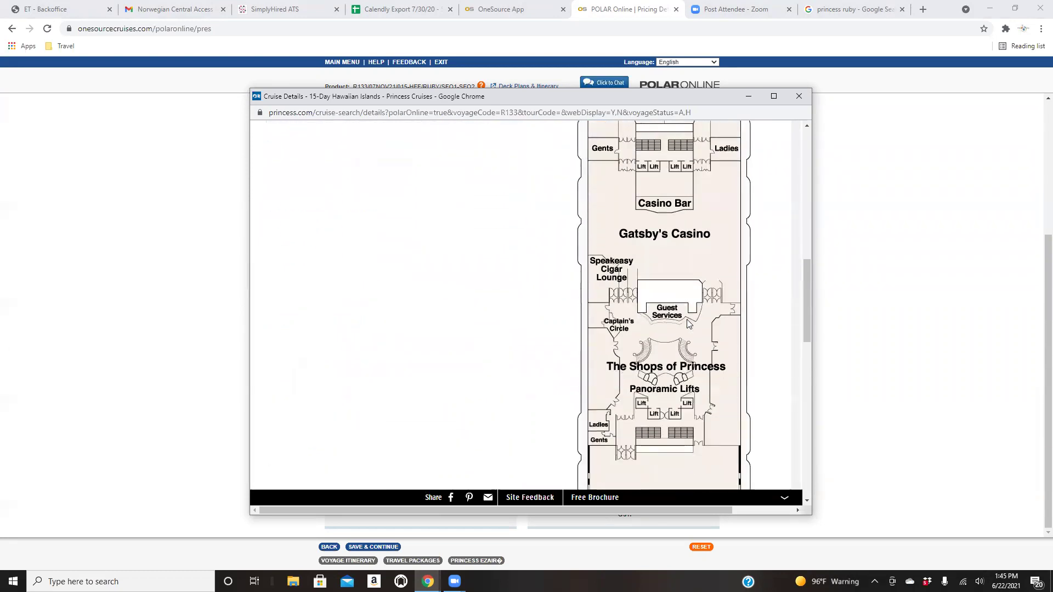
scroll(689, 324, down, 1)
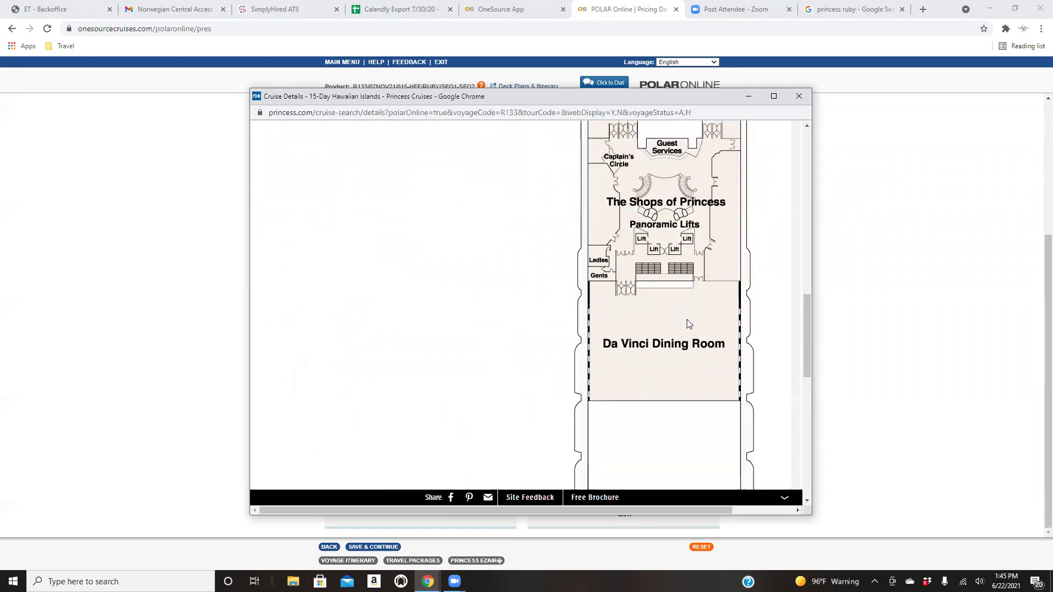
scroll(689, 324, up, 4)
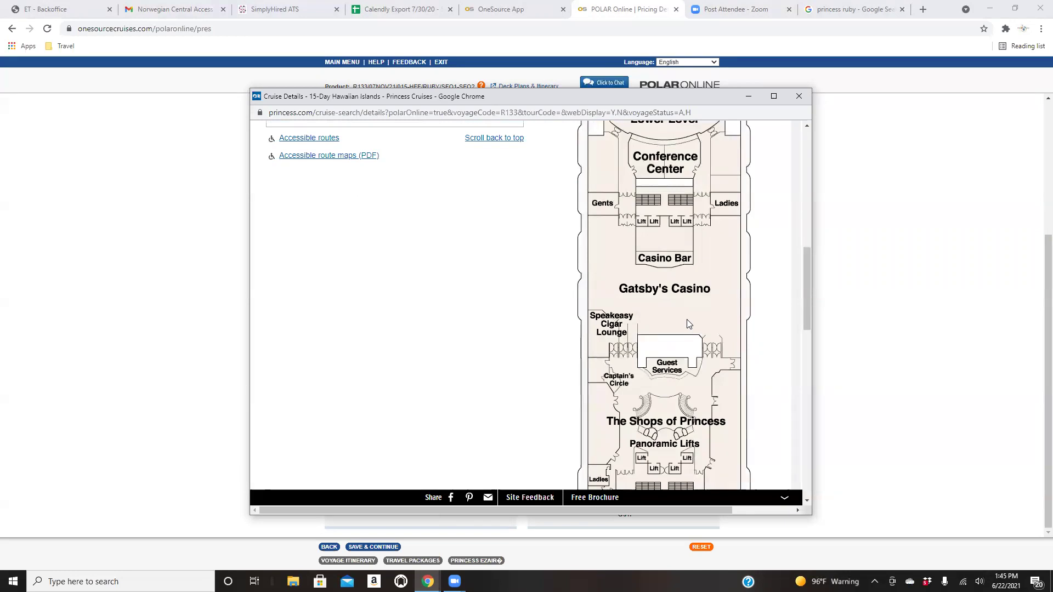
scroll(620, 283, down, 4)
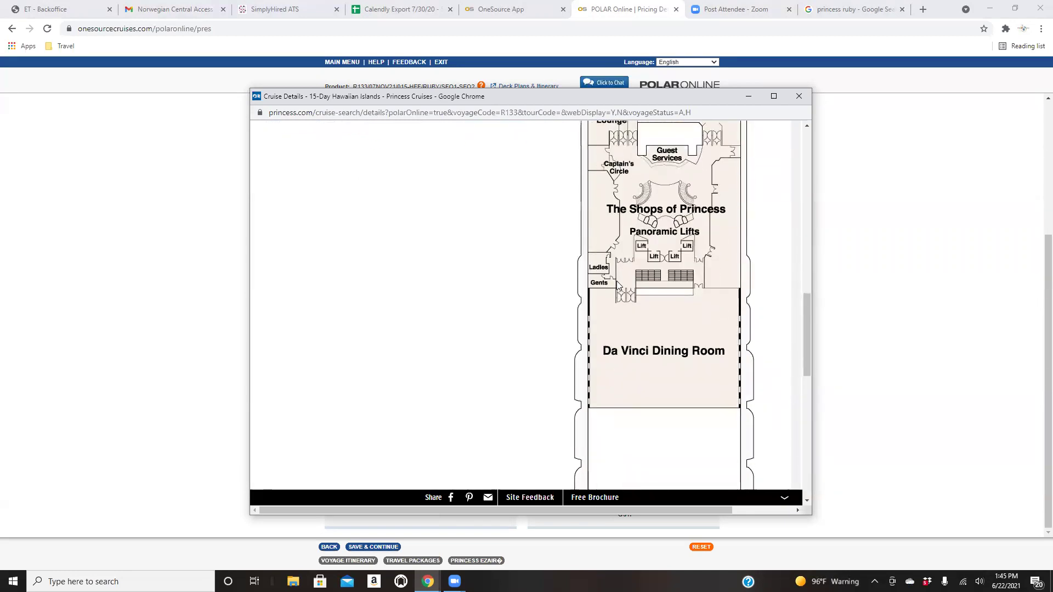
scroll(625, 360, down, 2)
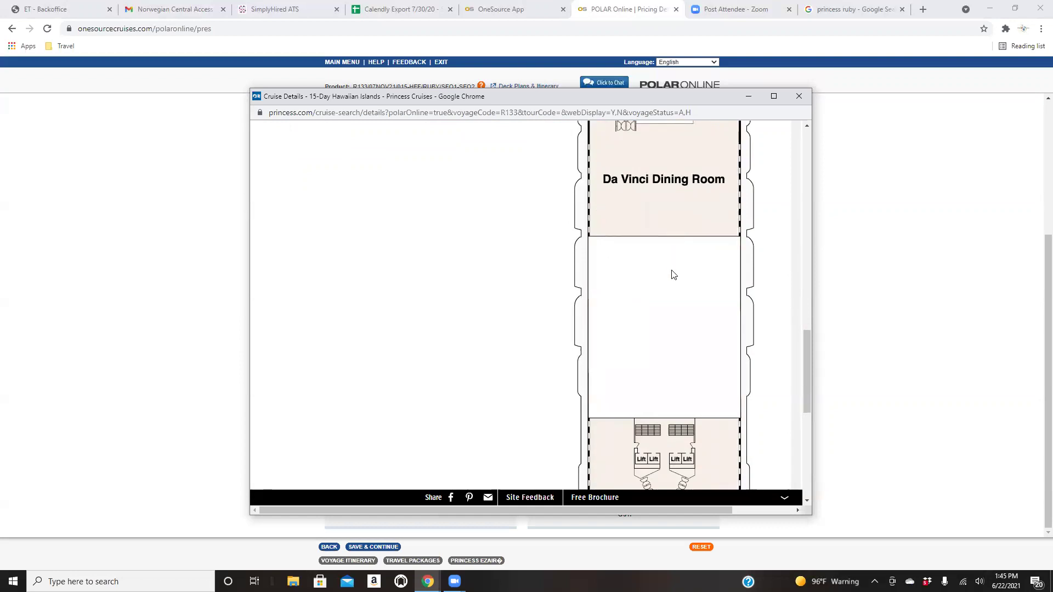
Examine the Deck 6 – Fiesta plan forward from the dining room to the Princess Theater and its public areas list.
scroll(673, 275, up, 1)
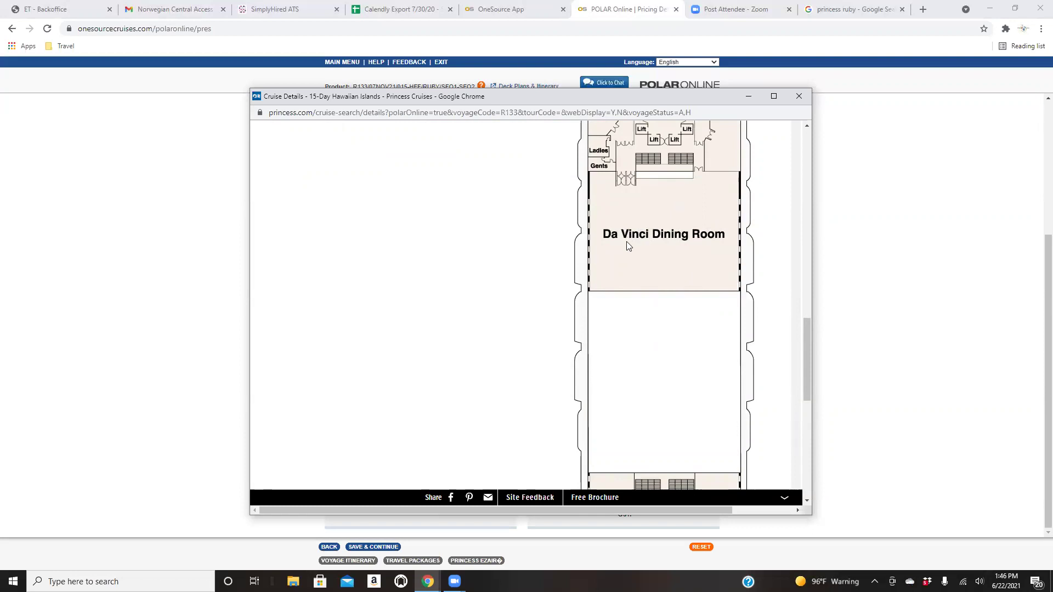
scroll(568, 256, up, 4)
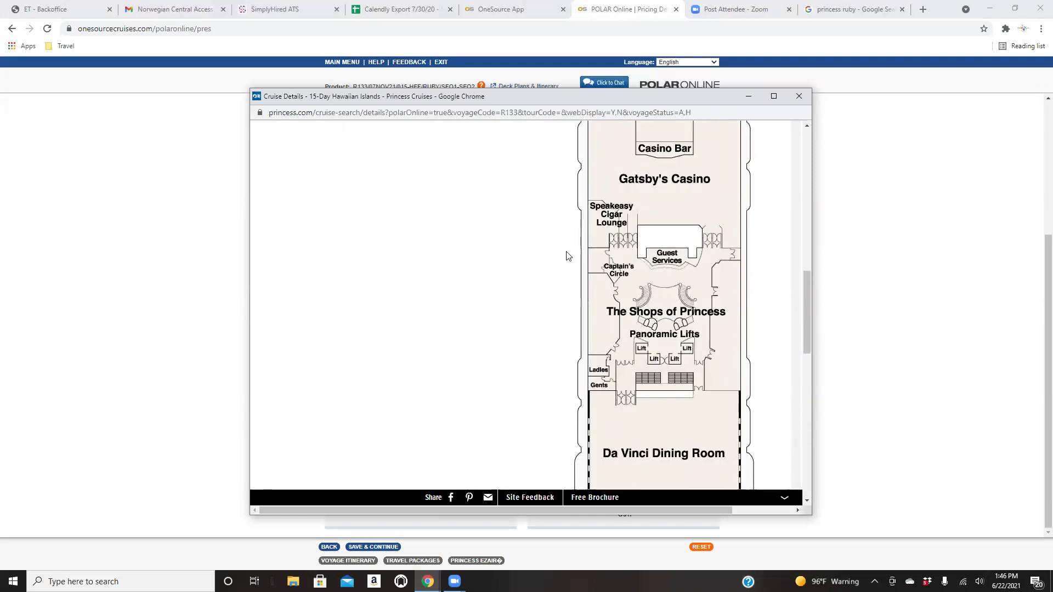
scroll(568, 257, up, 2)
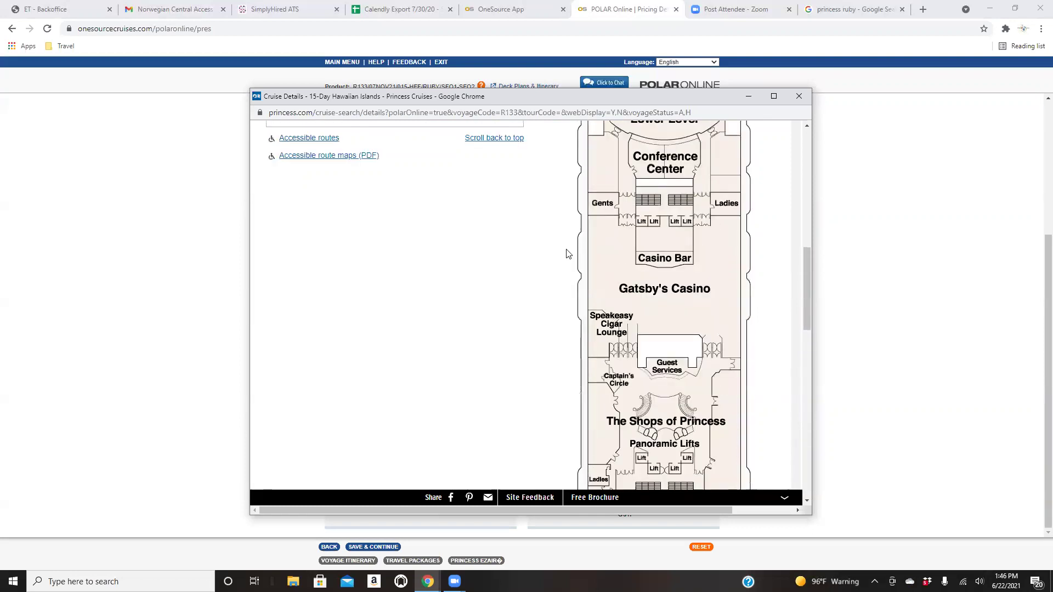
scroll(567, 254, up, 2)
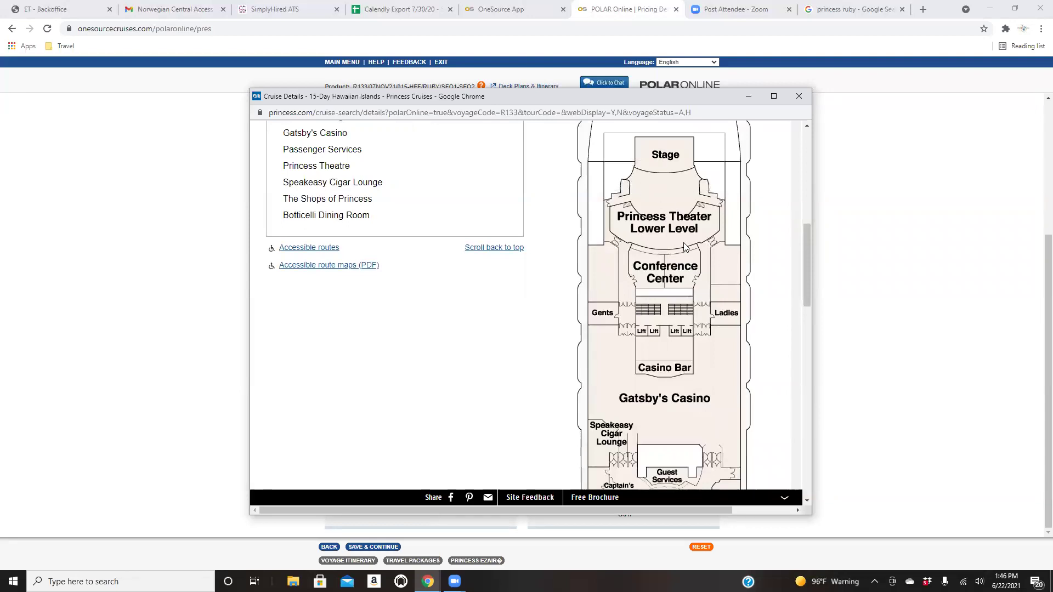
scroll(685, 247, down, 3)
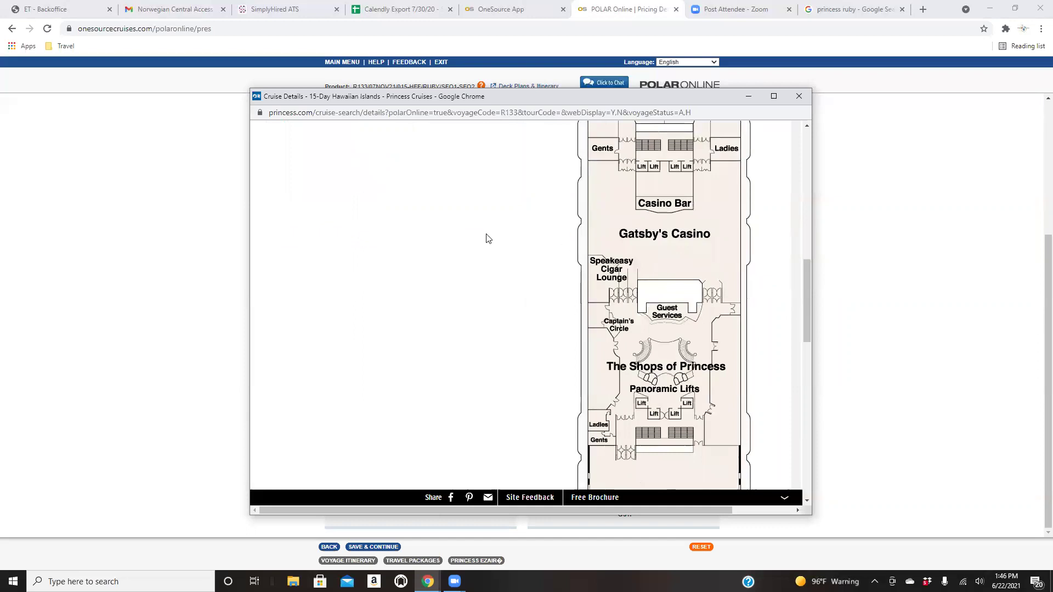
scroll(520, 244, up, 3)
scroll(521, 244, up, 2)
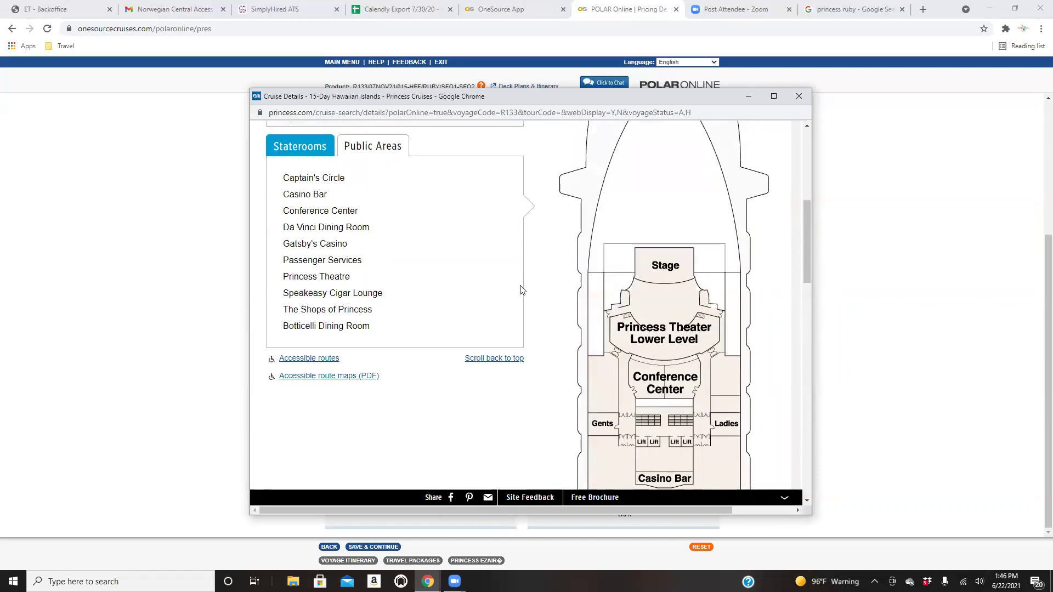
Switch the deck plan to Deck 15 – Lido and examine its pool areas.
scroll(417, 269, up, 2)
click(354, 223)
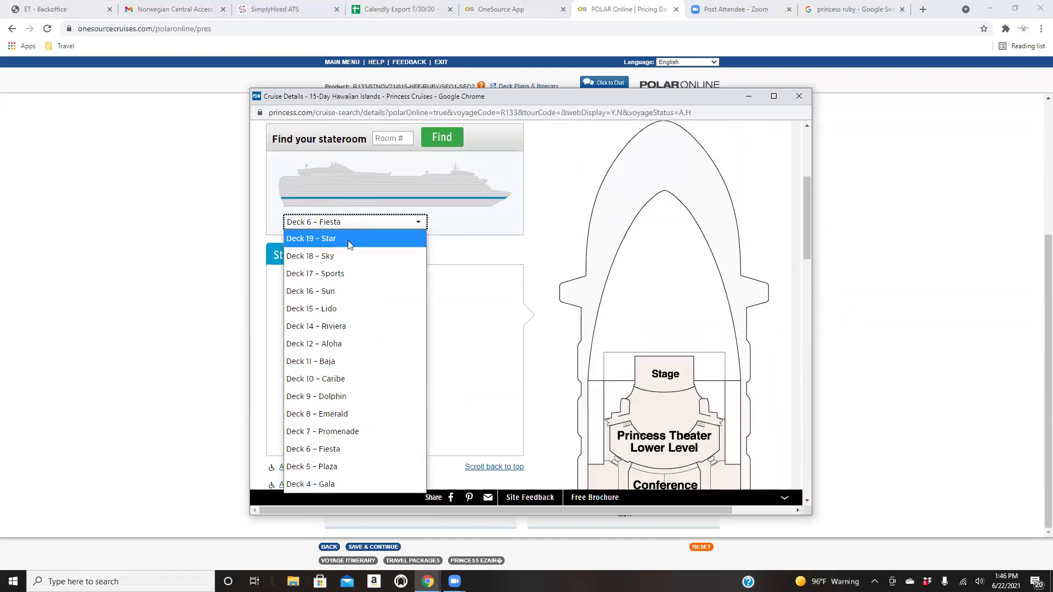
click(346, 307)
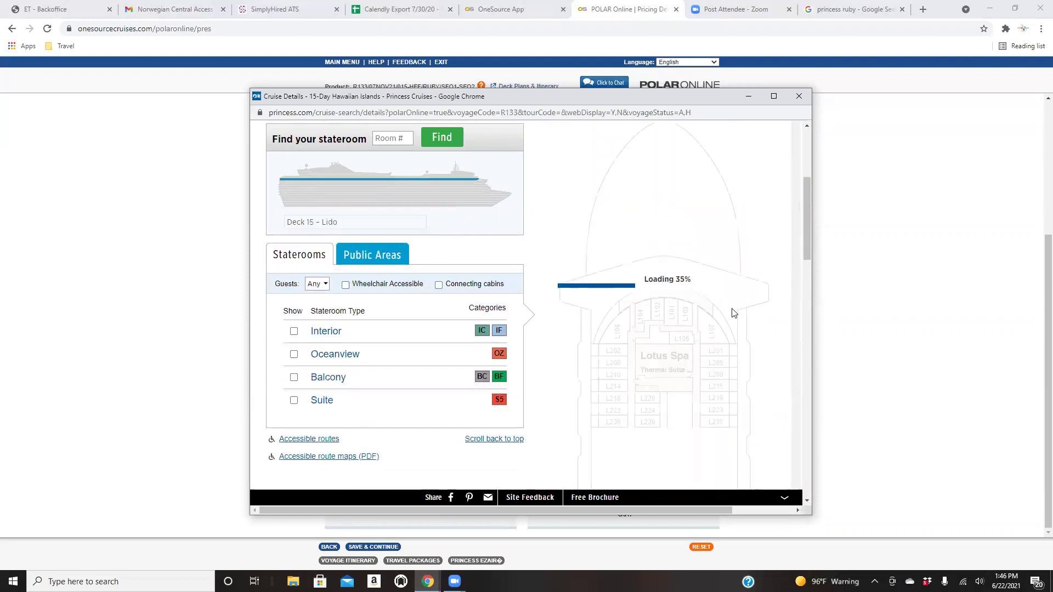
scroll(733, 316, down, 7)
scroll(731, 315, down, 2)
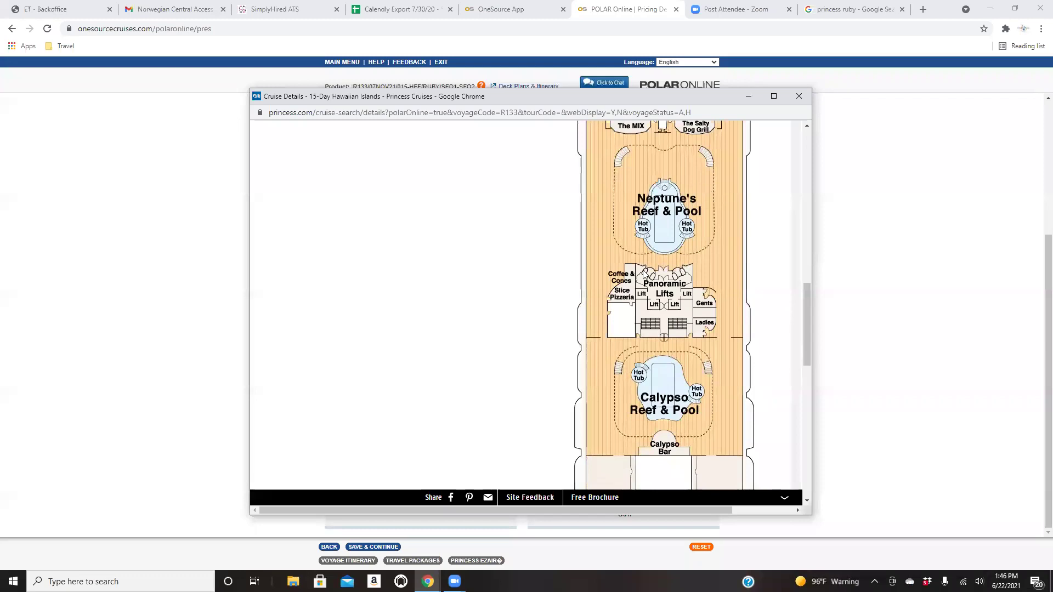
Switch the deck plan to Deck 14 – Riviera, examine its cabins along the length of the ship, and close the deck plans.
scroll(658, 345, up, 5)
scroll(644, 336, up, 4)
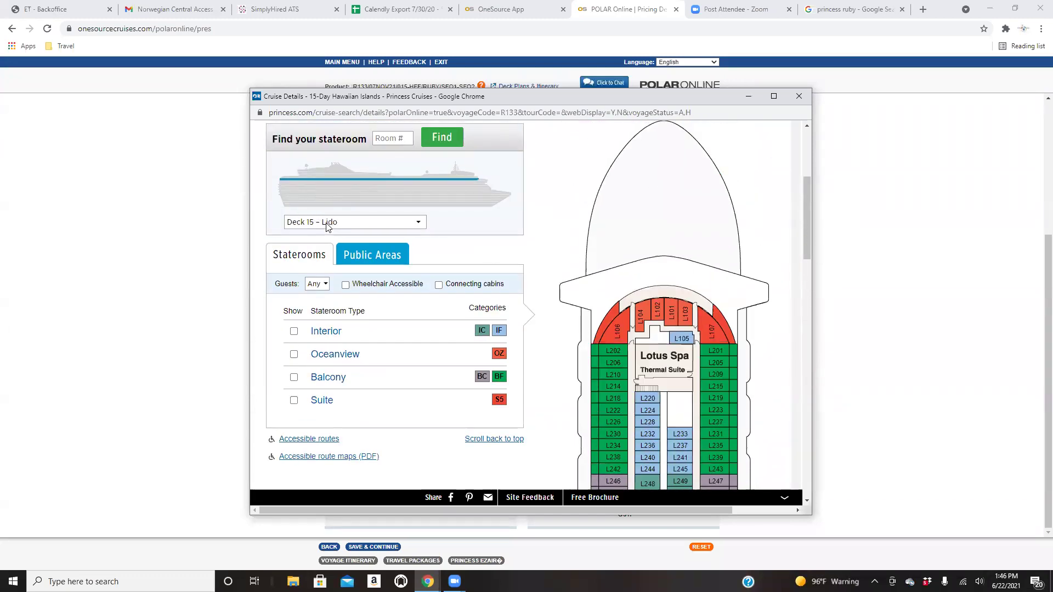
click(327, 223)
click(331, 327)
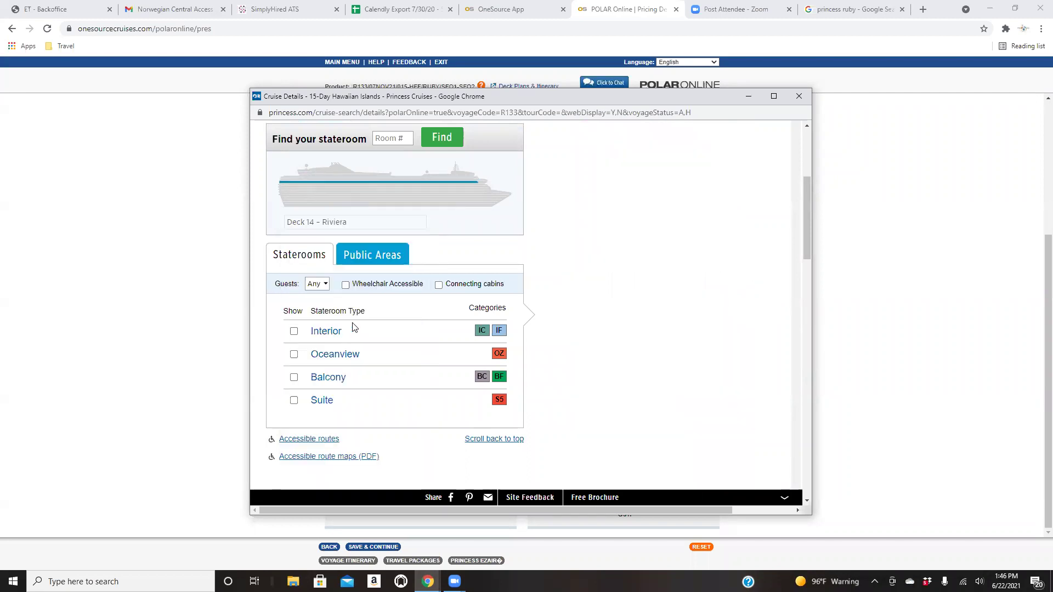
scroll(712, 252, down, 12)
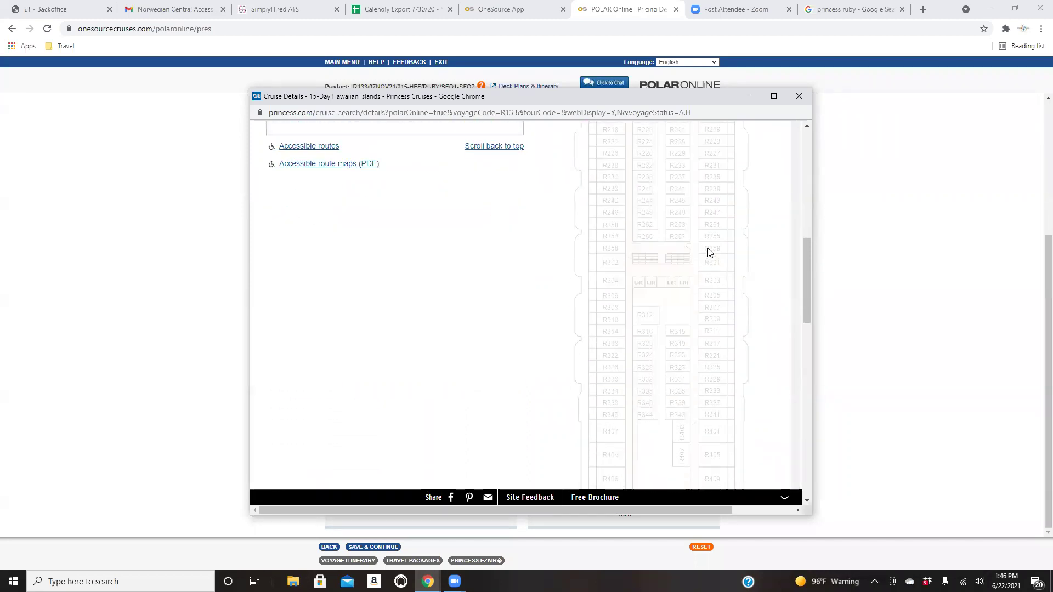
scroll(710, 251, down, 4)
scroll(709, 249, up, 8)
scroll(709, 247, up, 1)
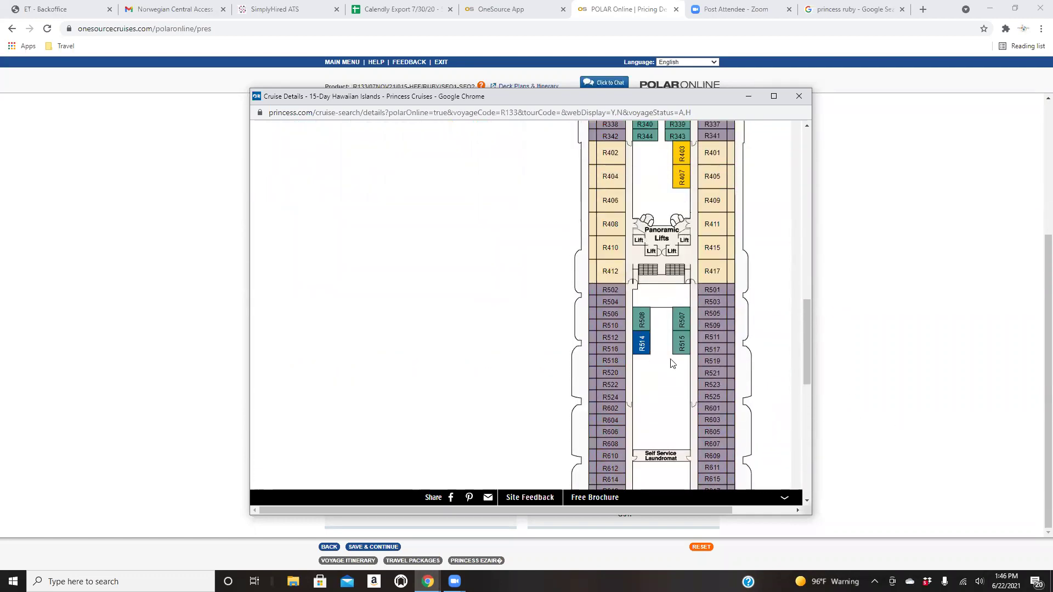
mouse_move(730, 274)
scroll(805, 322, up, 10)
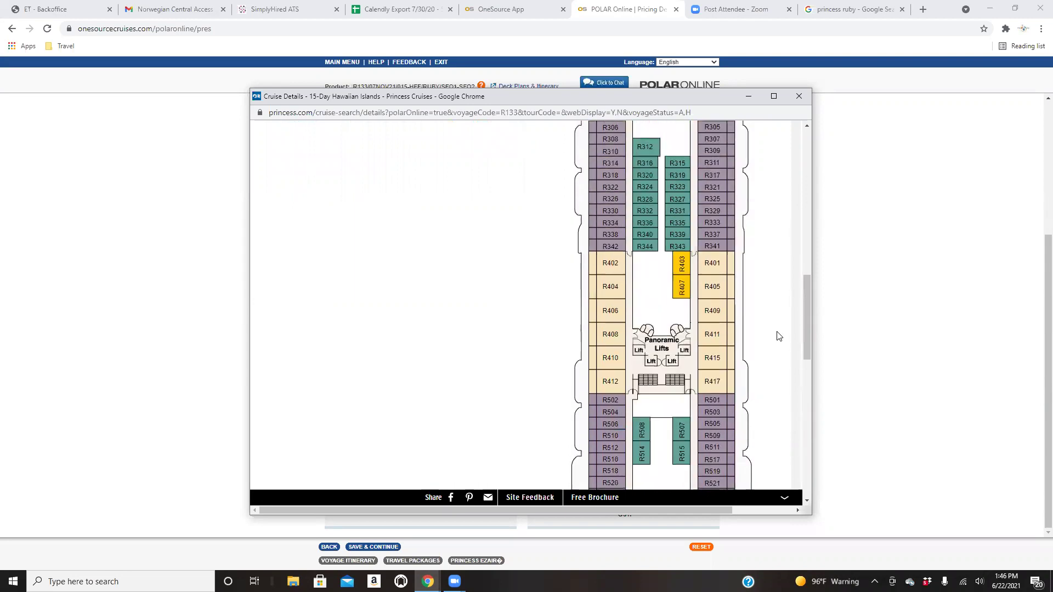
scroll(811, 252, up, 2)
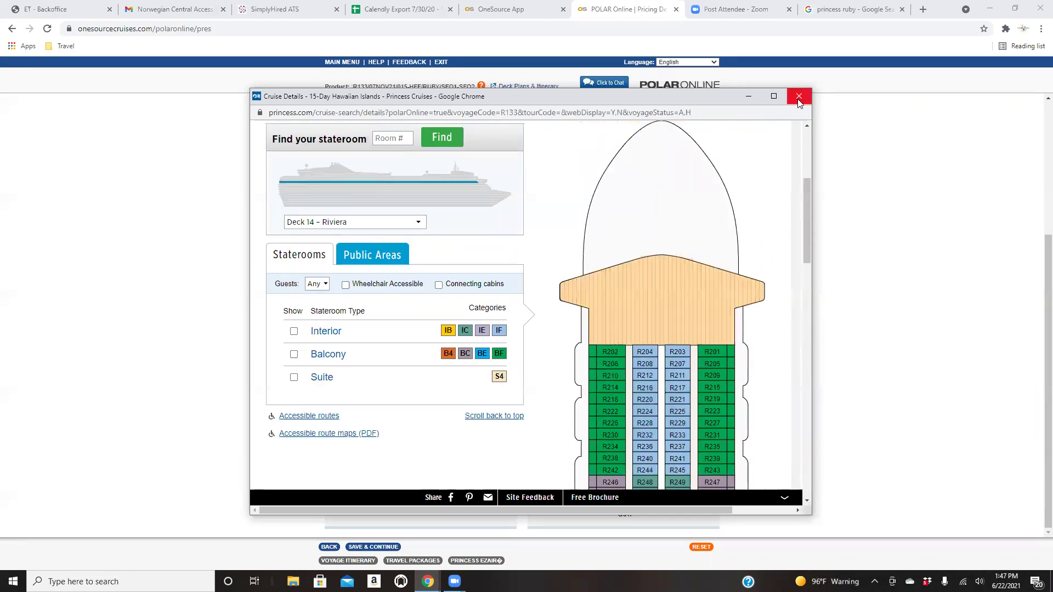
click(798, 96)
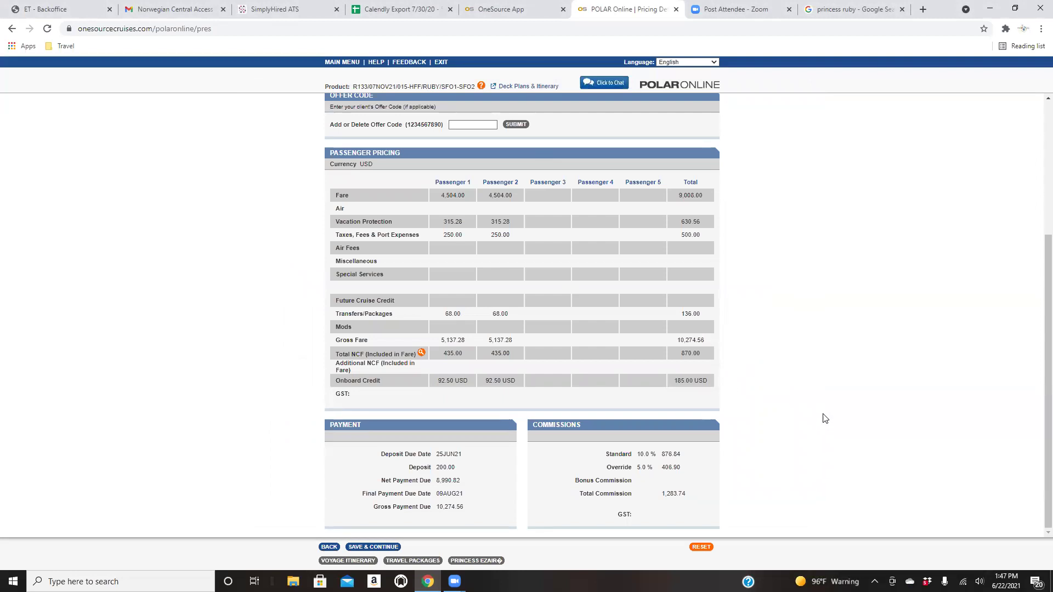
Save the passenger options to reprice the quote without transfers, review the pricing detail and continue the booking.
click(395, 548)
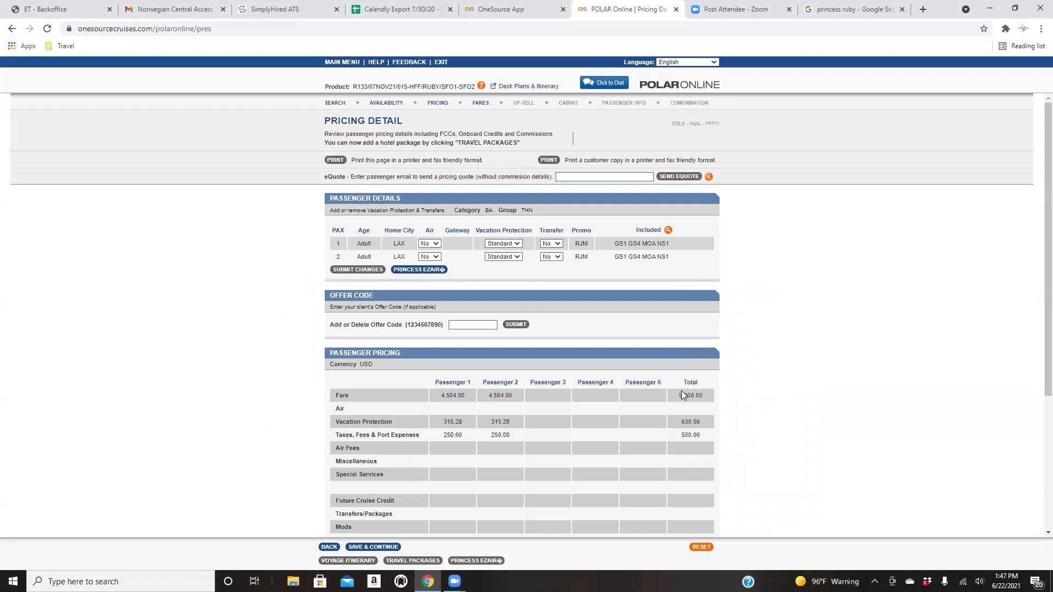
scroll(723, 392, down, 4)
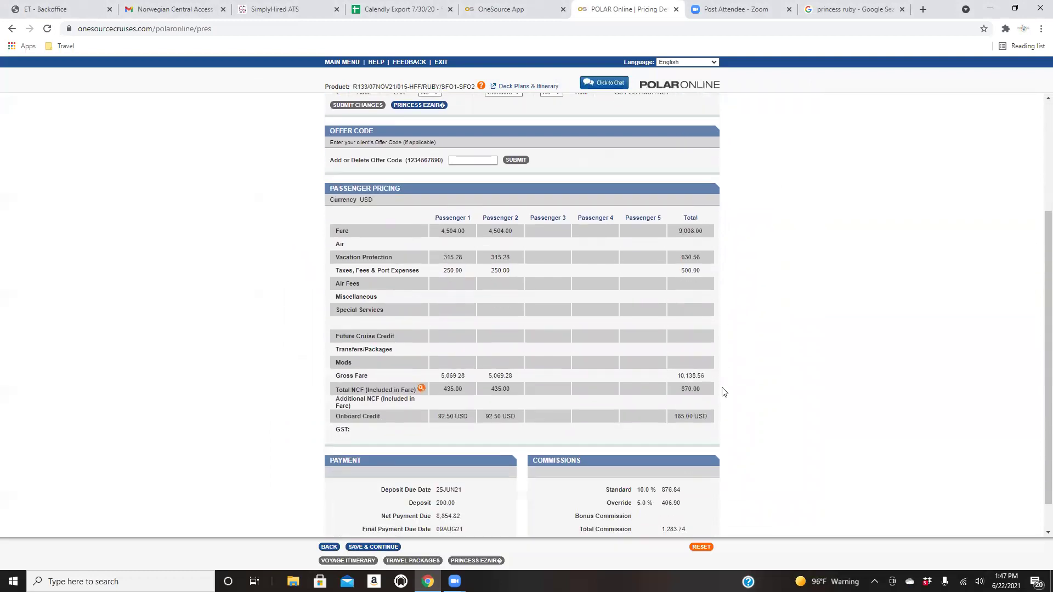
scroll(776, 387, up, 3)
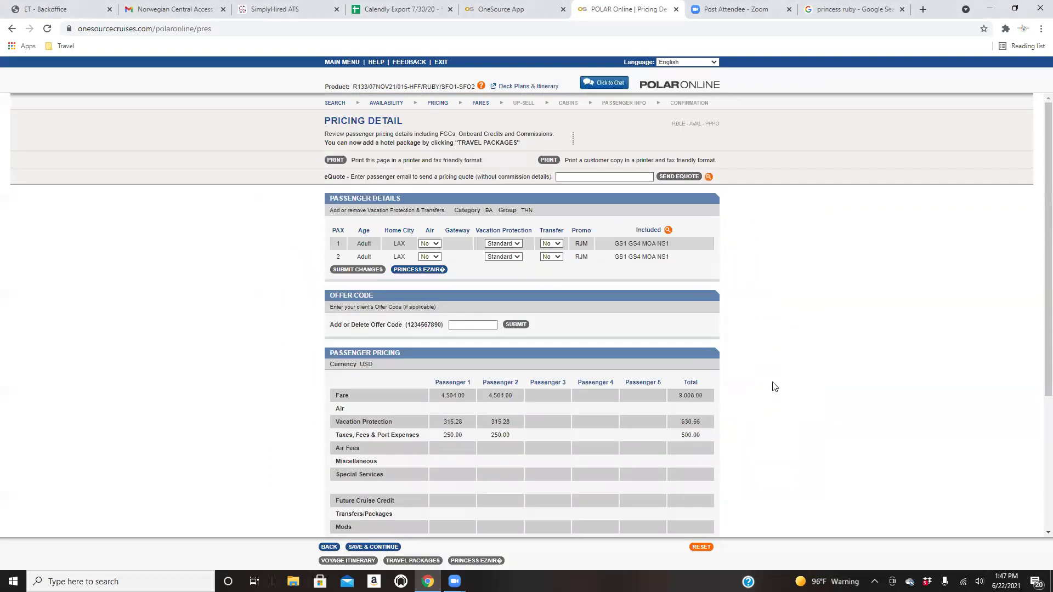
scroll(776, 388, down, 4)
click(388, 547)
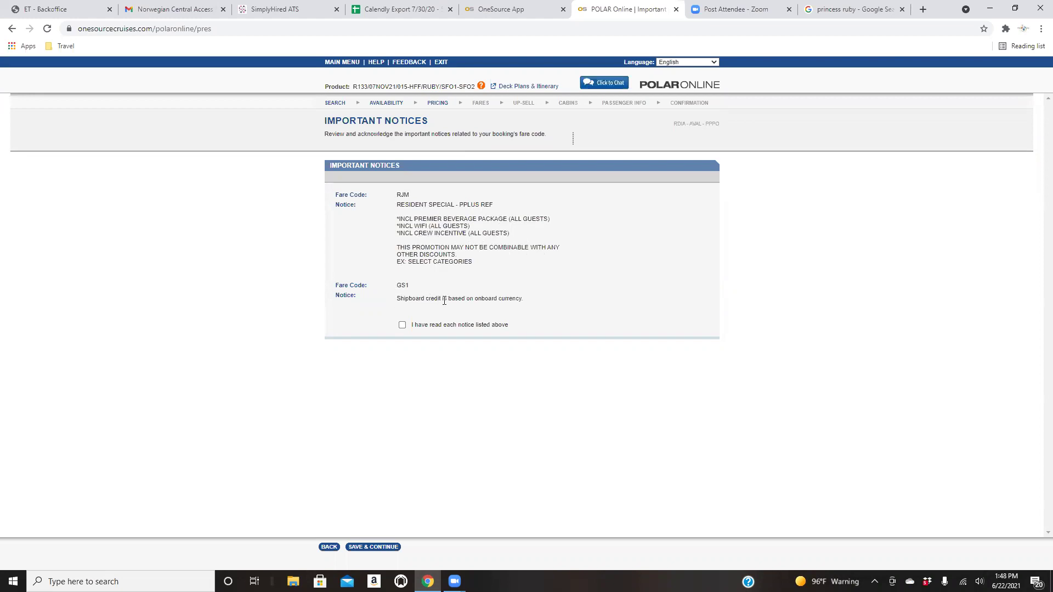
Acknowledge the RJM, GS1 and GS4 fare code notices and the COVID-19 vaccination requirement notification, continuing past each.
click(403, 325)
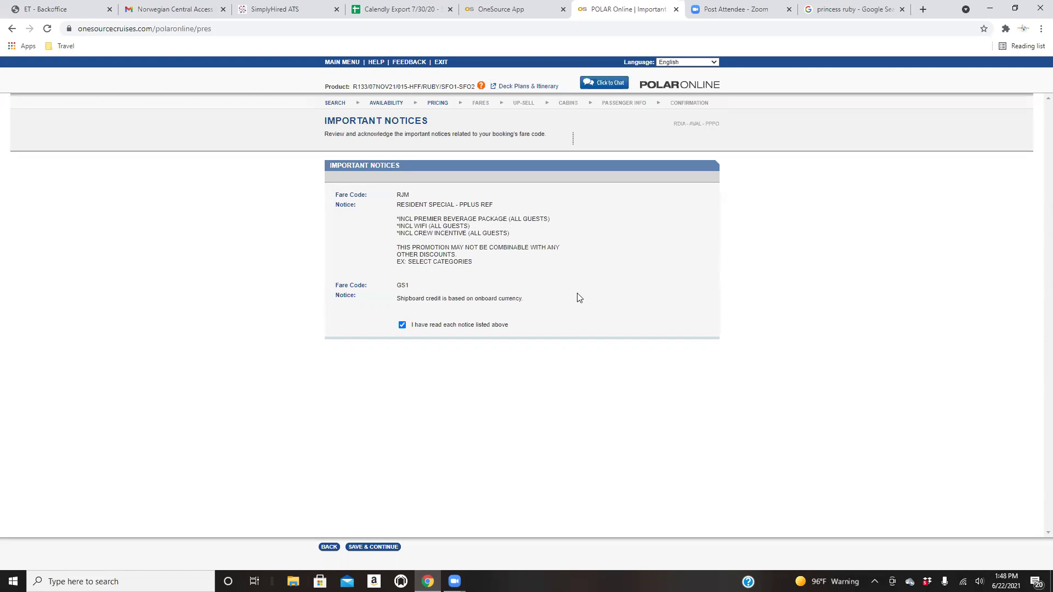
click(357, 547)
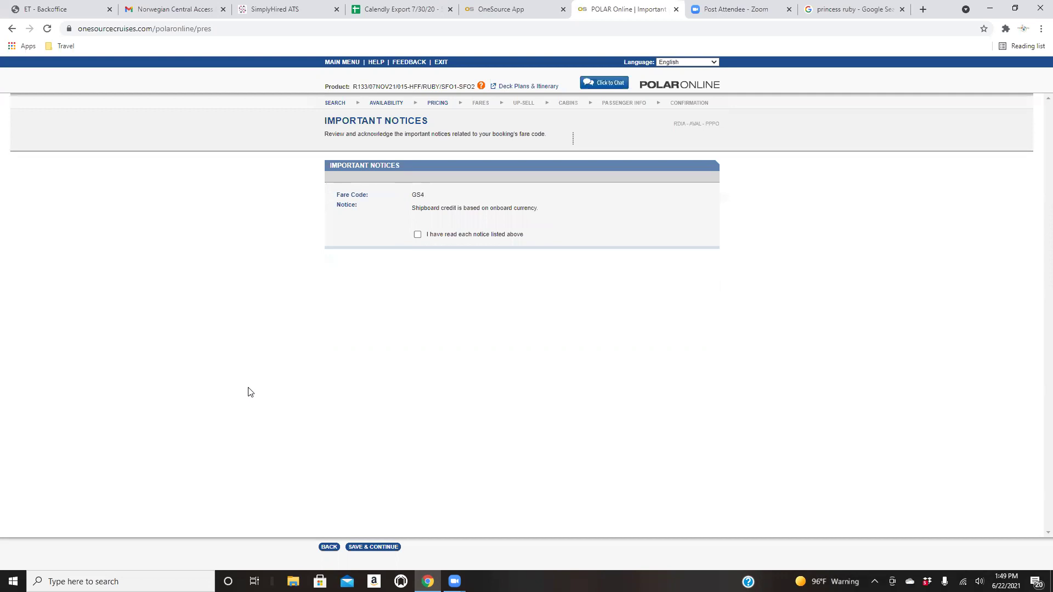
click(418, 235)
click(387, 552)
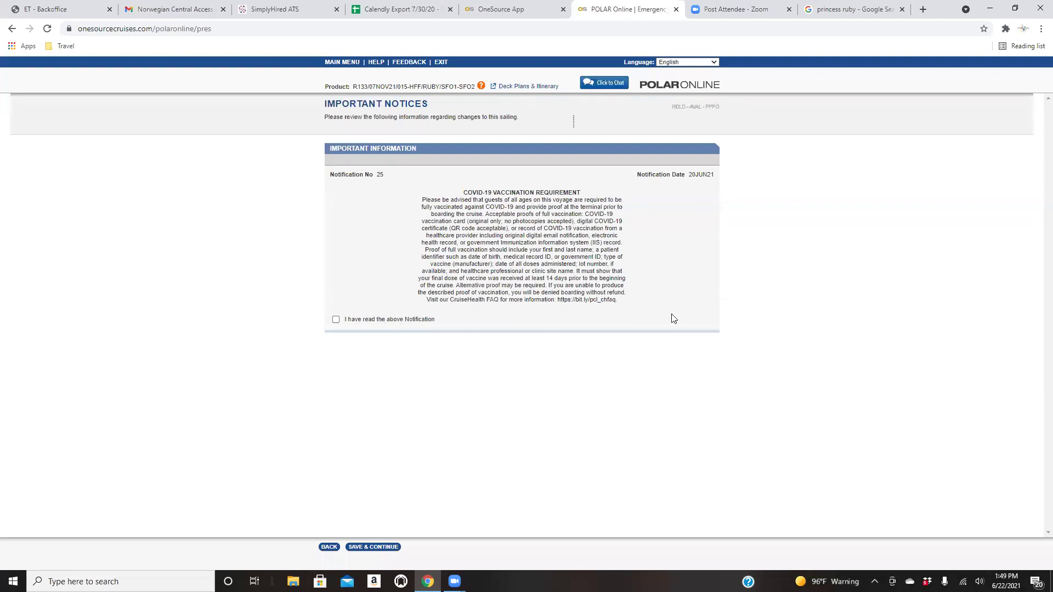
click(336, 320)
click(373, 548)
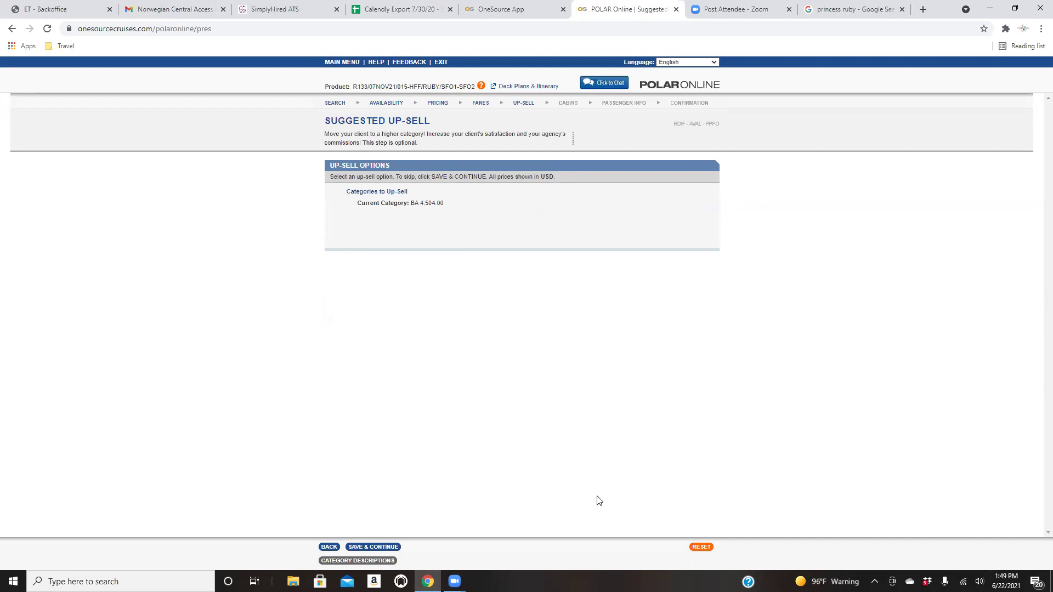
Skip the suggested up-sell and submit the first BA guarantee as the cabin selection.
click(392, 548)
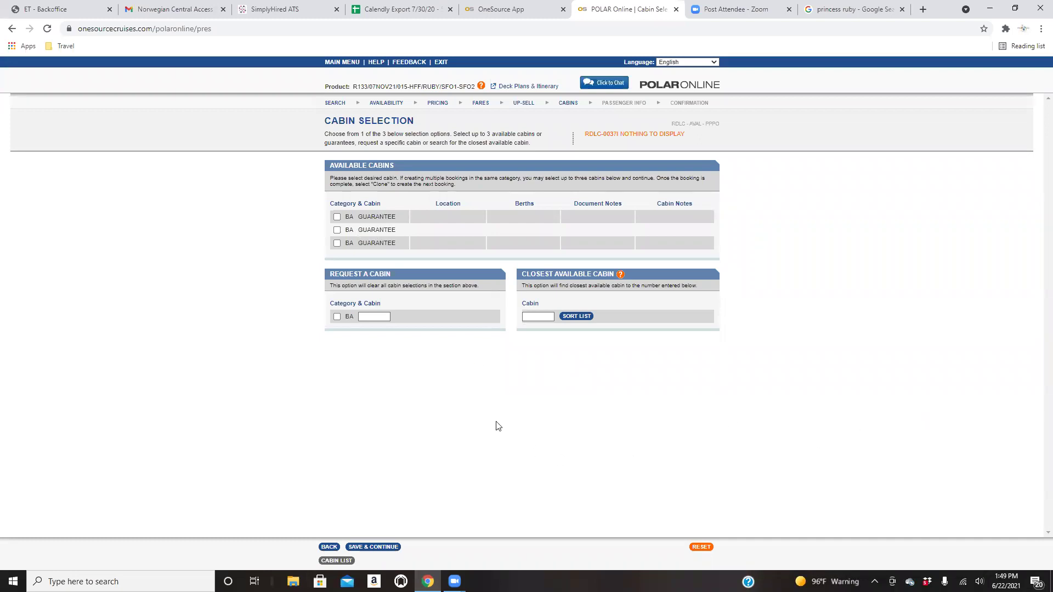
click(534, 317)
click(377, 547)
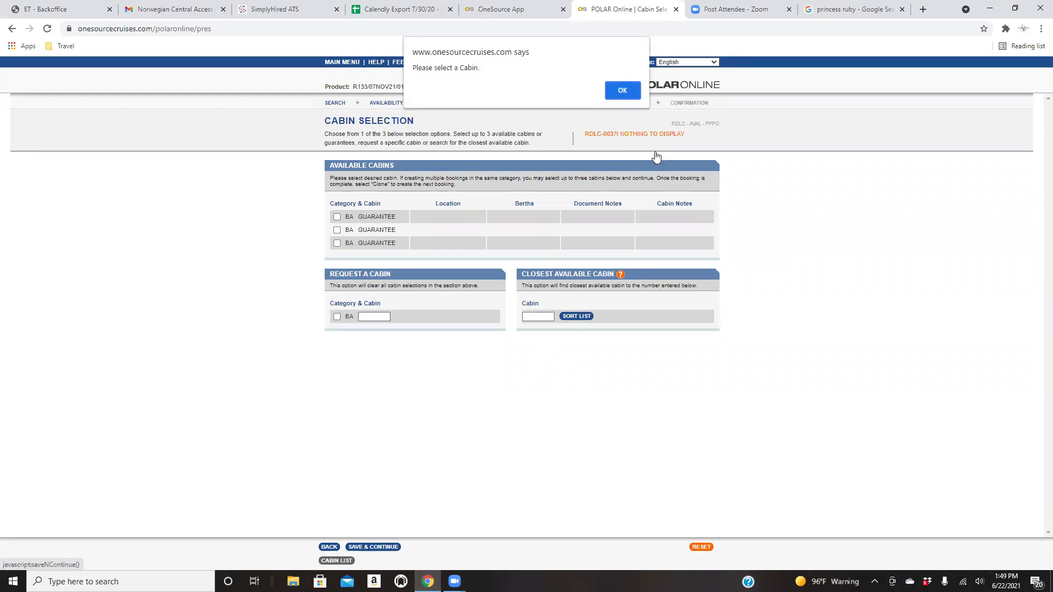
click(623, 91)
click(337, 217)
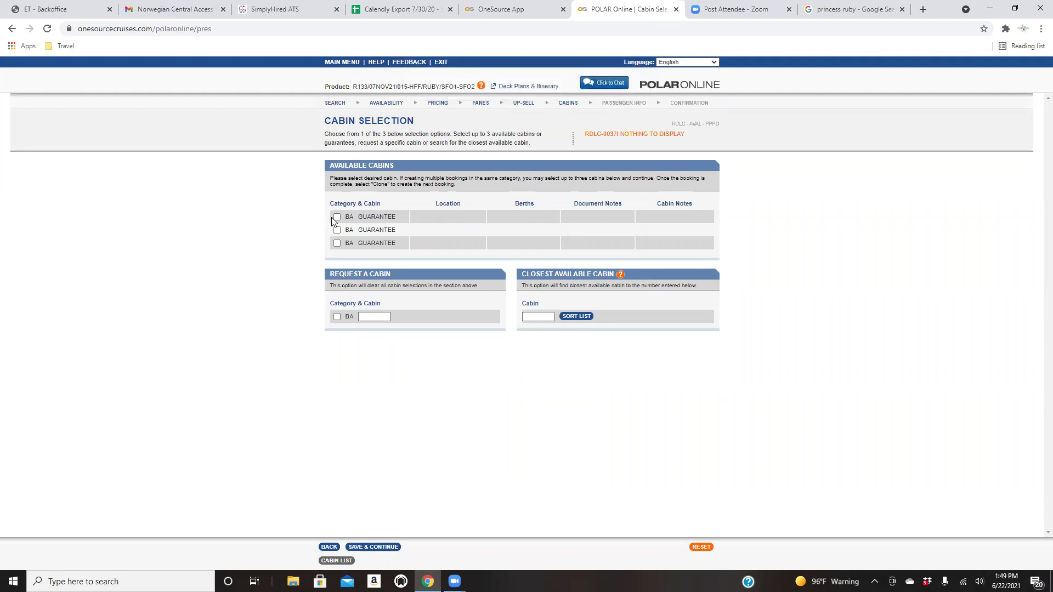
click(378, 547)
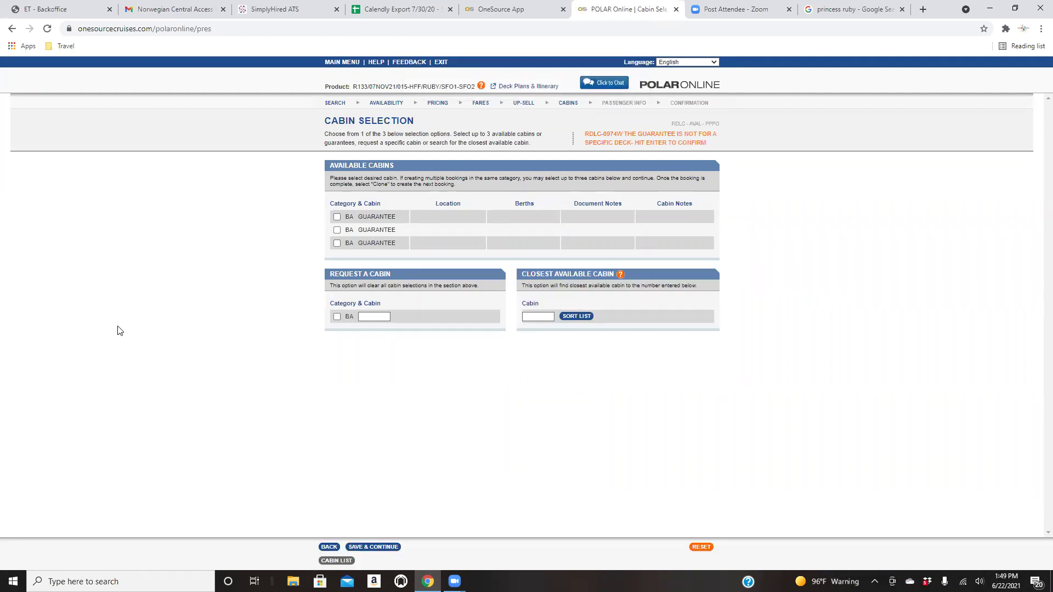